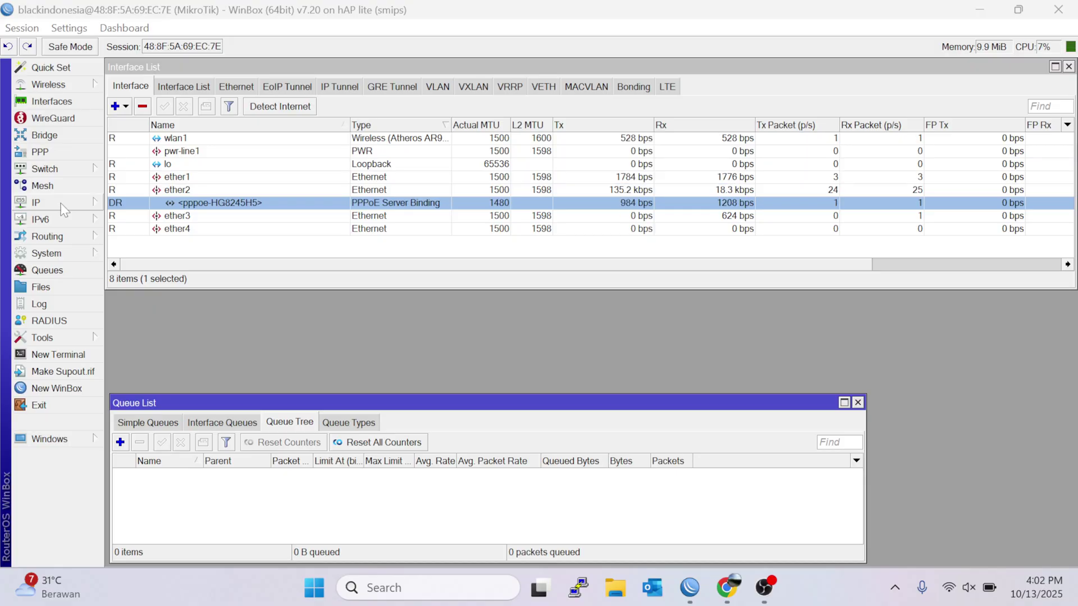
# Step: Review the router's IP address list and its IP address pools, closing each list after checking it
pyautogui.click(62, 205)
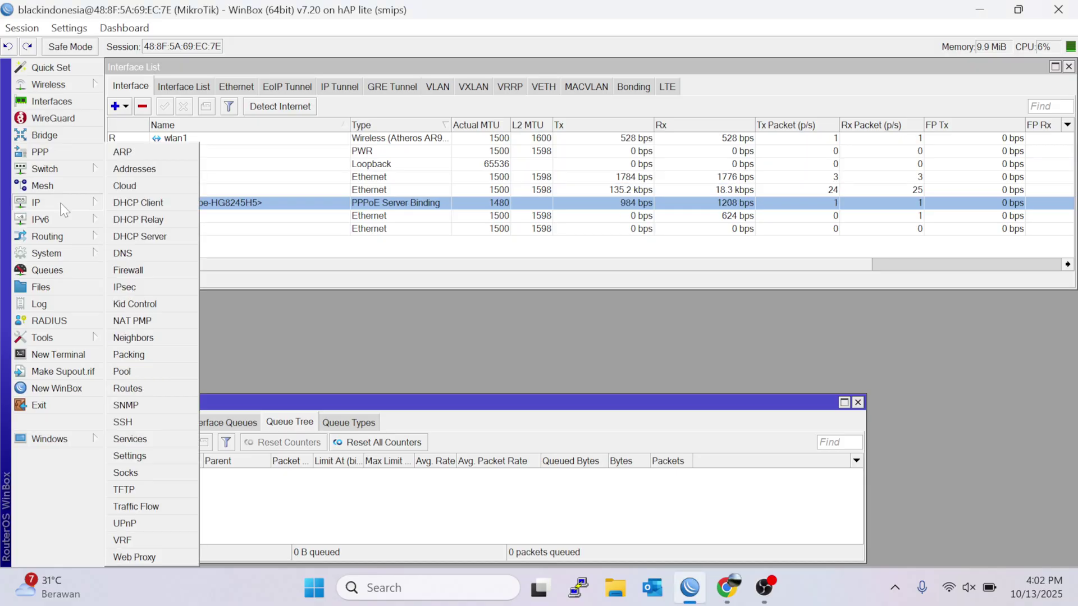
pyautogui.click(160, 168)
pyautogui.moveTo(865, 409); pyautogui.dragTo(423, 253)
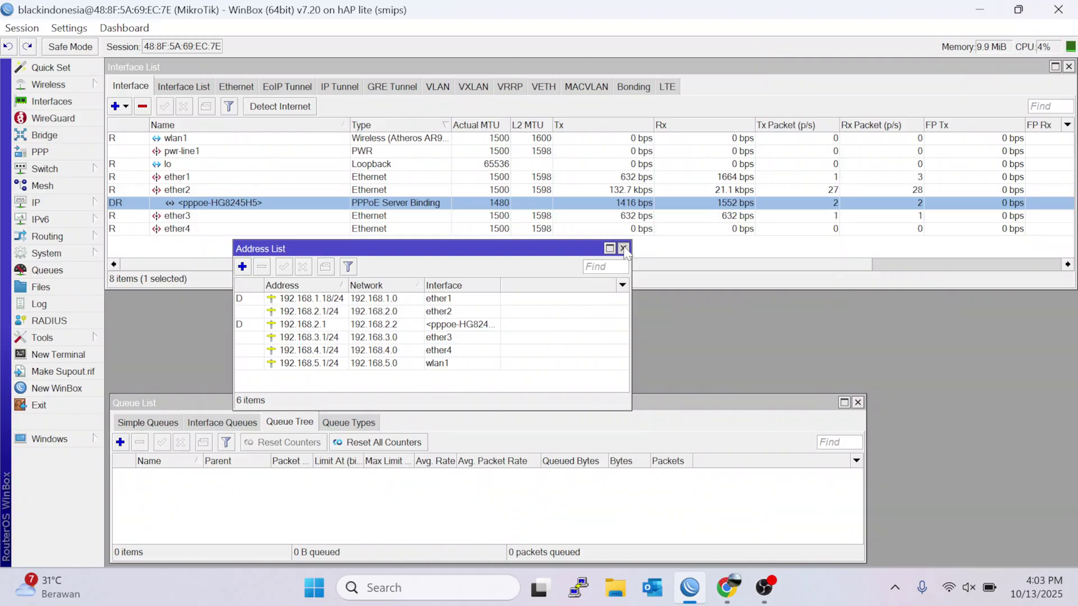
pyautogui.click(623, 248)
pyautogui.click(87, 205)
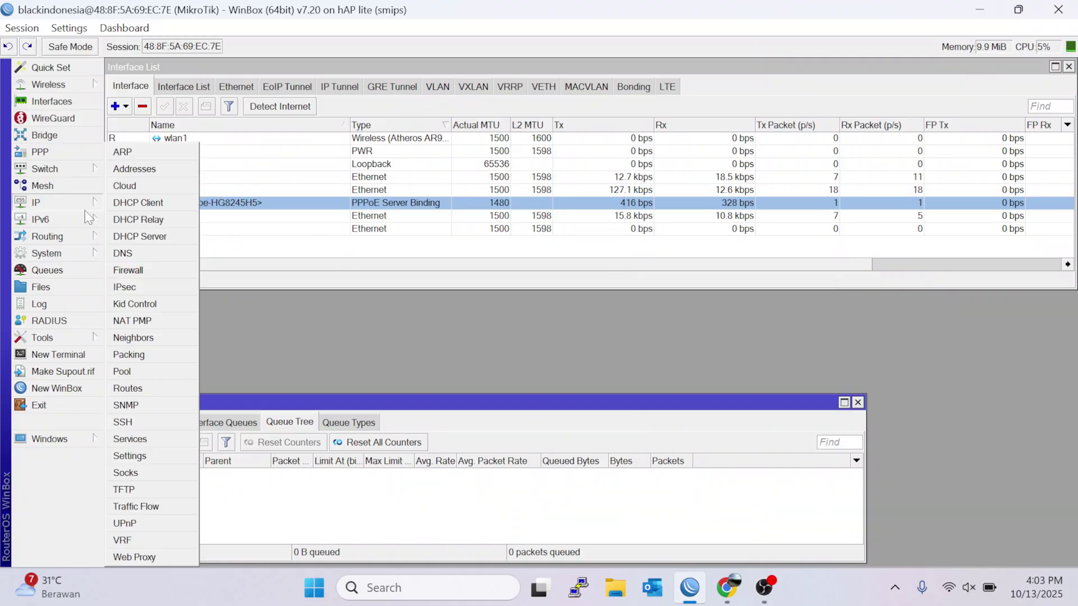
pyautogui.click(145, 371)
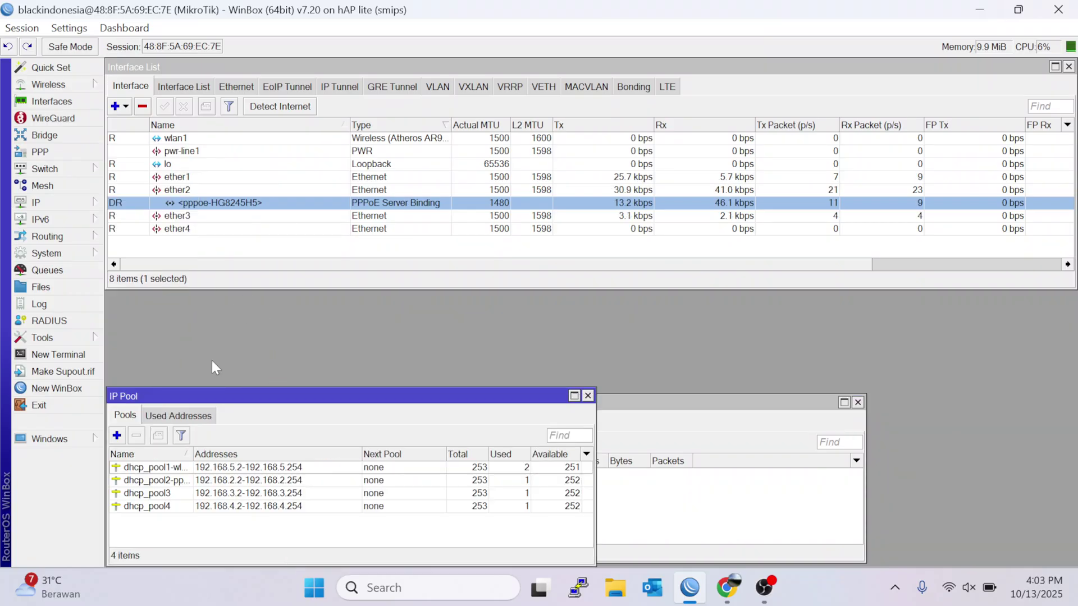
pyautogui.click(588, 396)
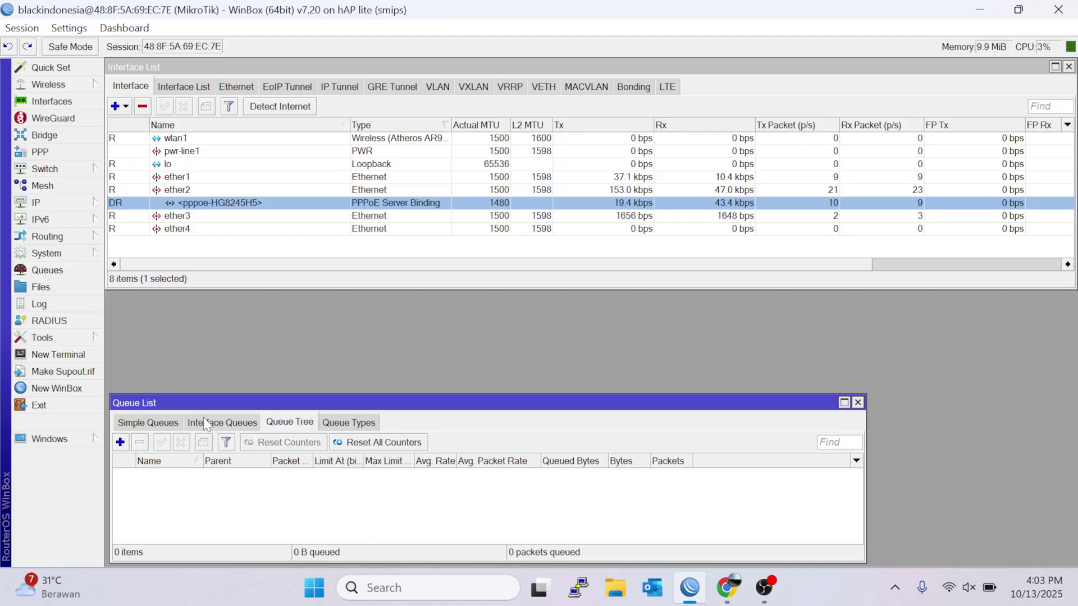
# Step: Look through the queue categories and inspect the PPPoE client's dynamic simple queue
pyautogui.click(148, 422)
pyautogui.click(224, 422)
pyautogui.click(290, 422)
pyautogui.click(333, 422)
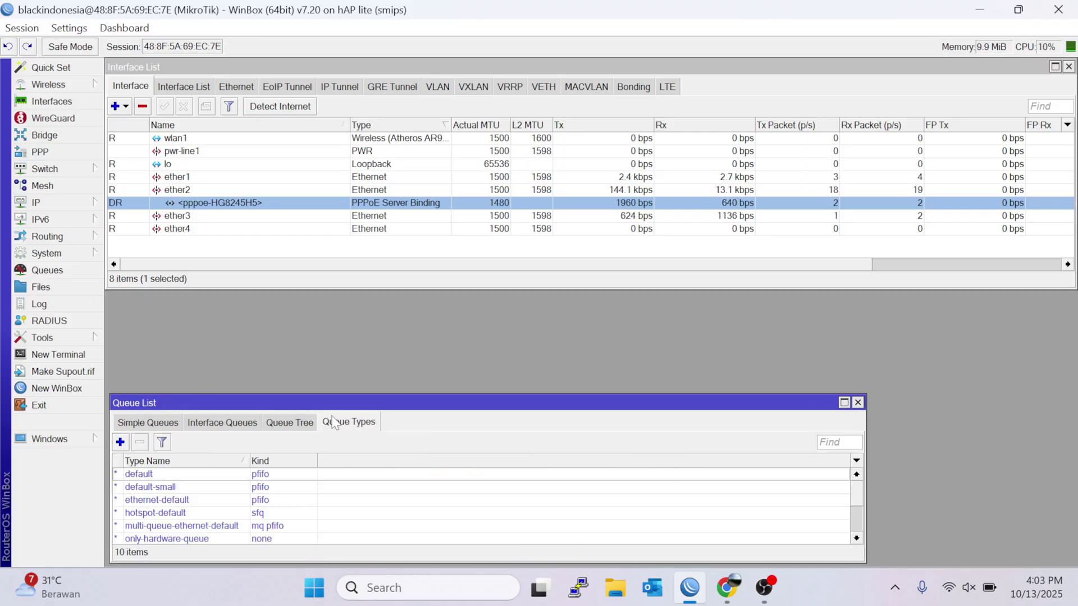
pyautogui.click(123, 425)
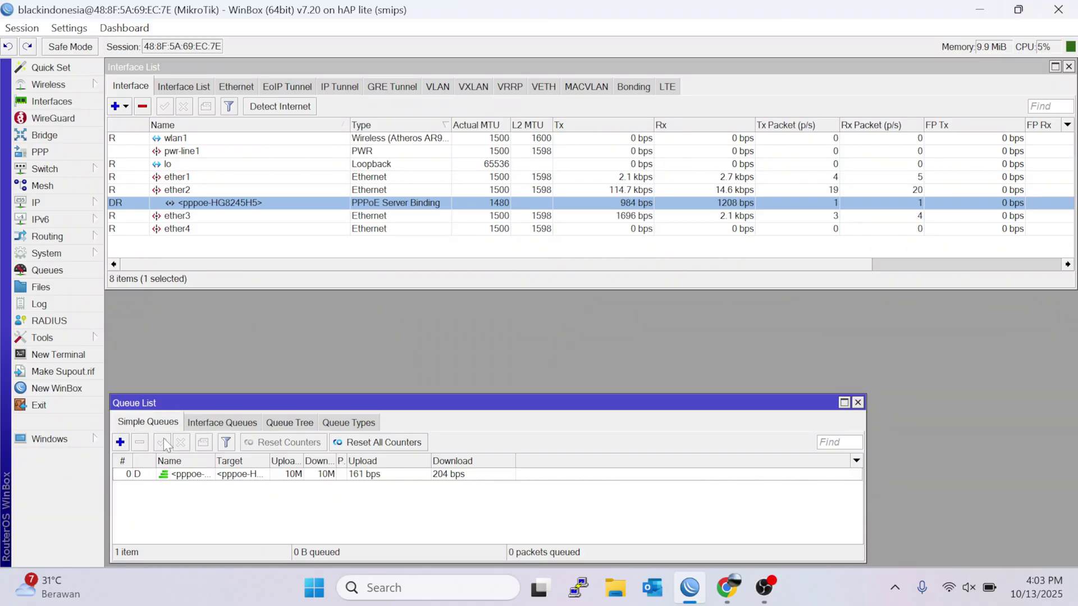
pyautogui.click(177, 478)
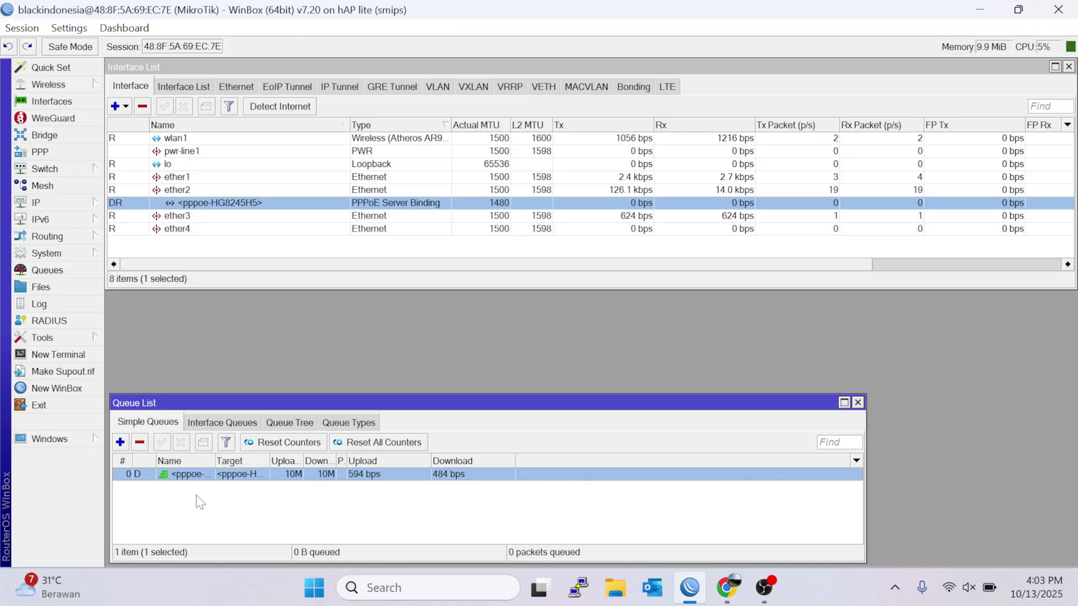
pyautogui.moveTo(215, 404)
pyautogui.mouseDown()
pyautogui.moveTo(217, 341)
pyautogui.moveTo(217, 386)
pyautogui.mouseUp()
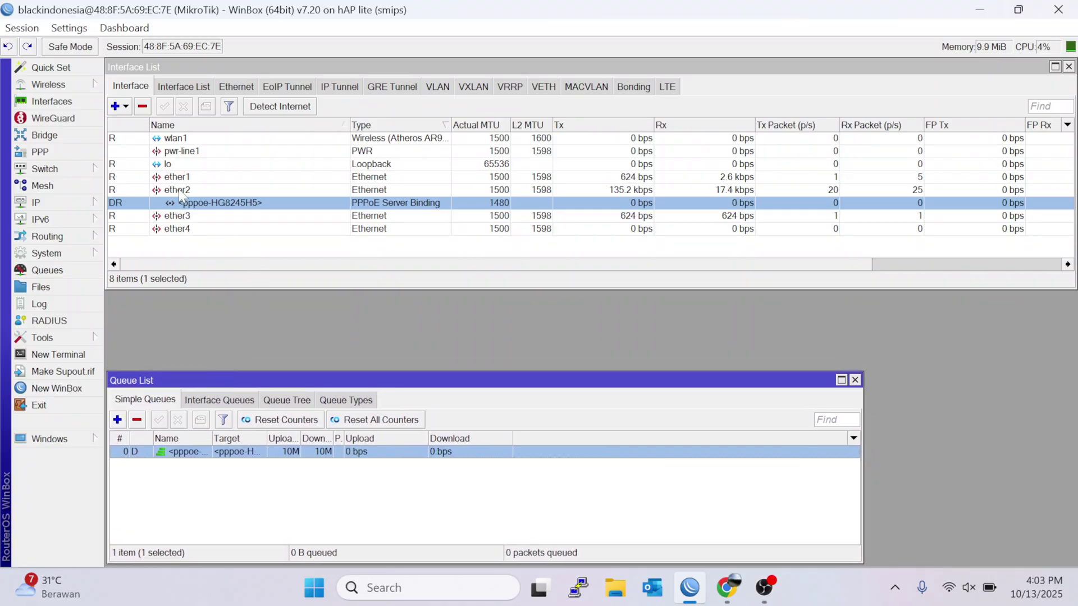
# Step: Compare the interface queues, simple queues and queue types, finishing on the queue tree
pyautogui.click(191, 401)
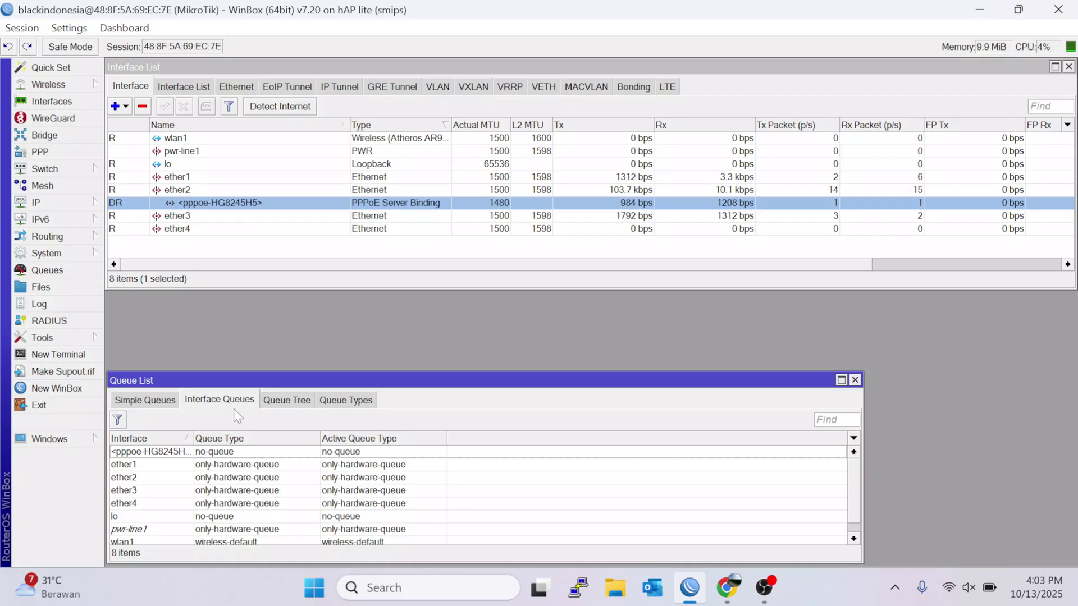
pyautogui.click(262, 400)
pyautogui.click(201, 401)
pyautogui.click(160, 402)
pyautogui.click(194, 402)
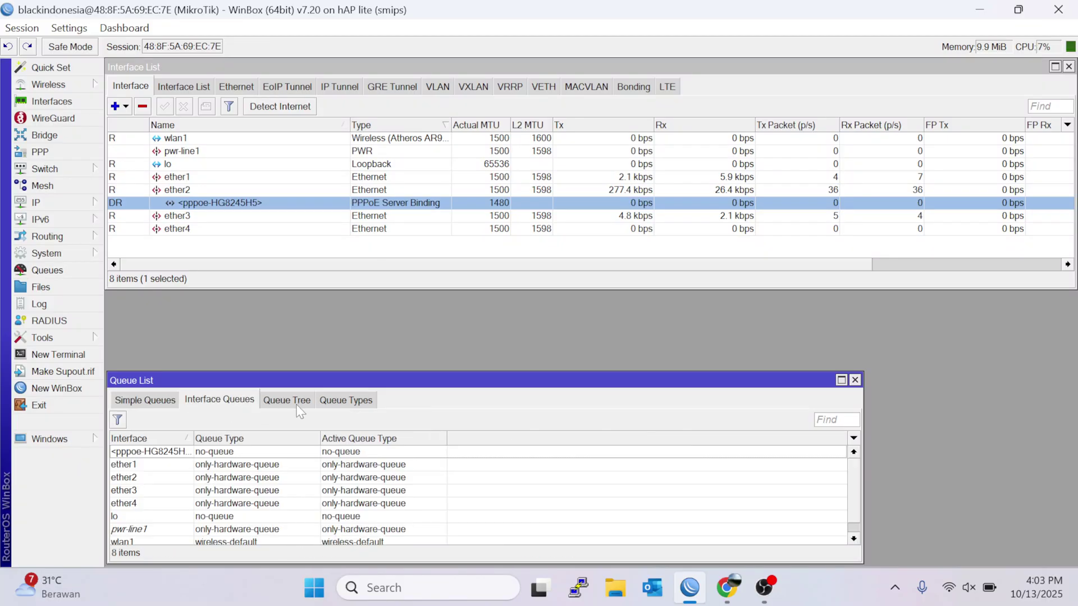
pyautogui.click(295, 402)
pyautogui.click(329, 402)
pyautogui.click(285, 402)
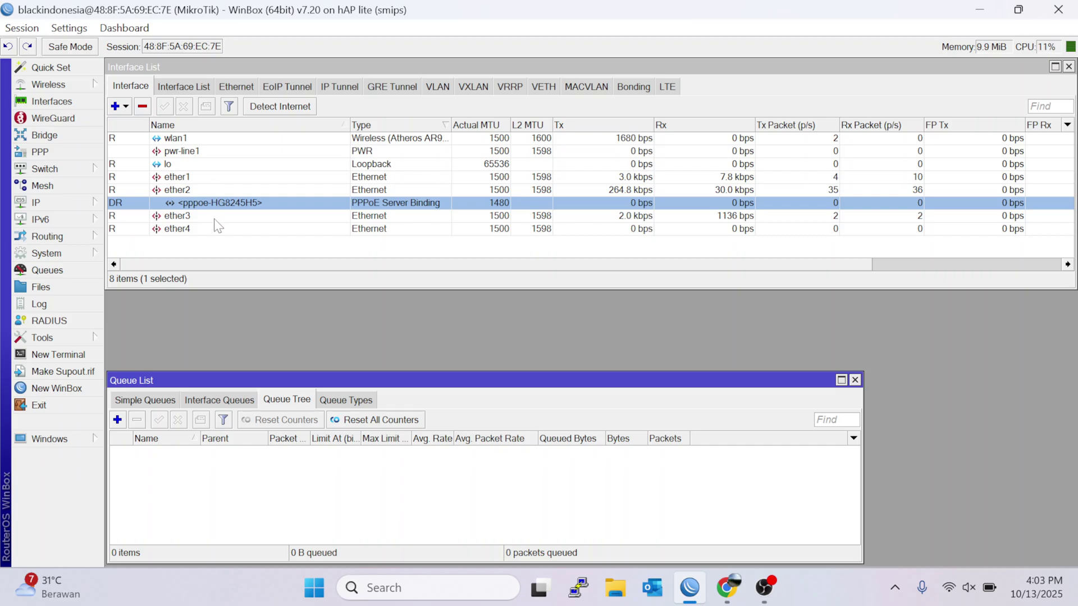
# Step: Look over the ether3, ether4 and wlan1 entries in the interface list
pyautogui.click(214, 217)
pyautogui.click(214, 229)
pyautogui.click(200, 140)
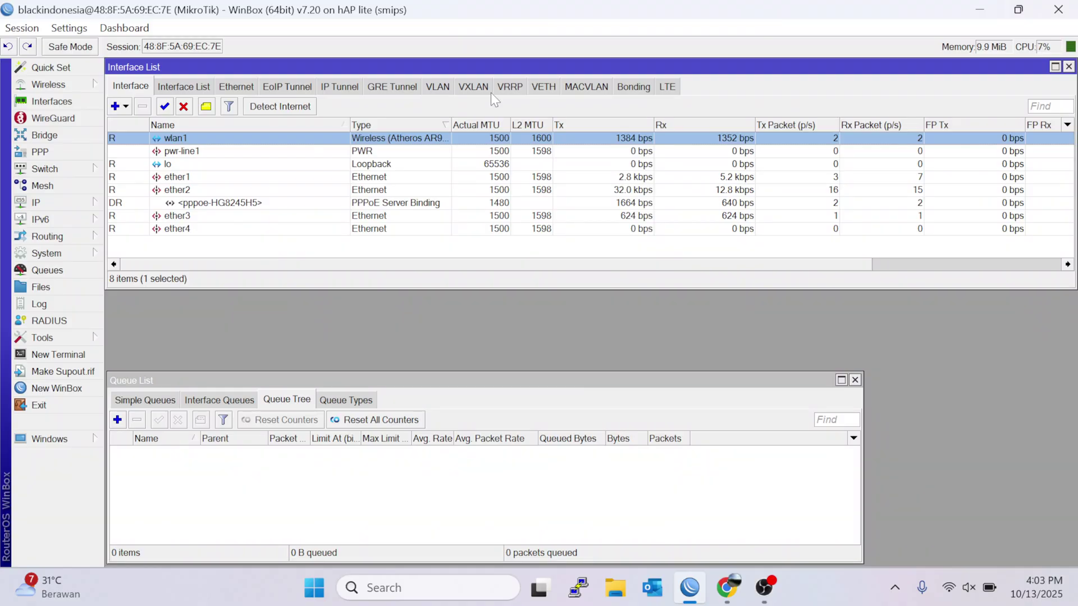
# Step: Check the DHCP client entry on ether1, widening its list for reading, and close it
pyautogui.click(55, 203)
pyautogui.click(149, 205)
pyautogui.click(206, 142)
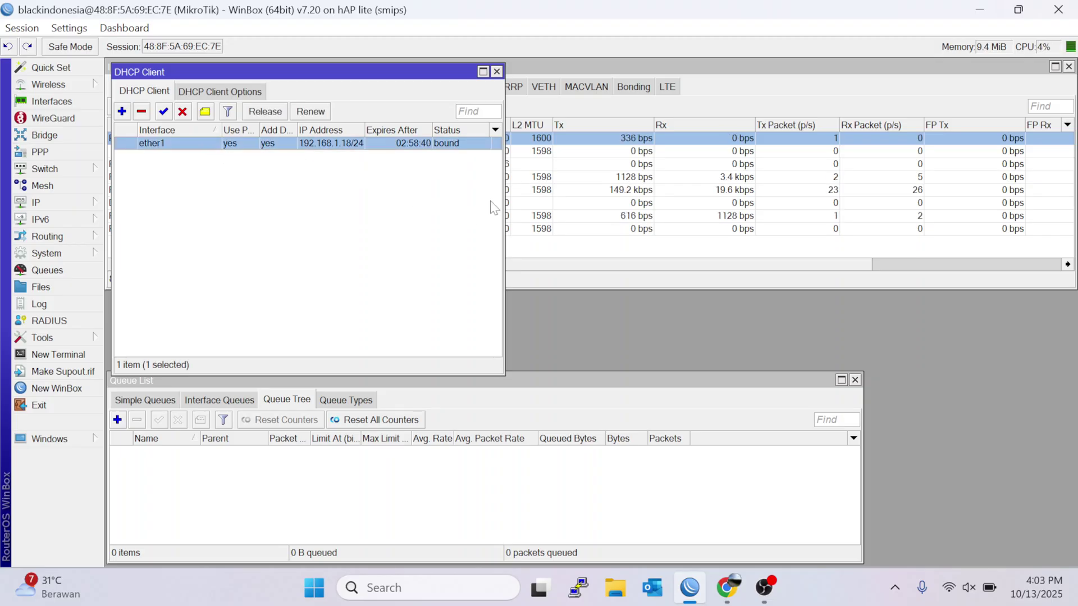
pyautogui.moveTo(503, 201); pyautogui.dragTo(871, 231)
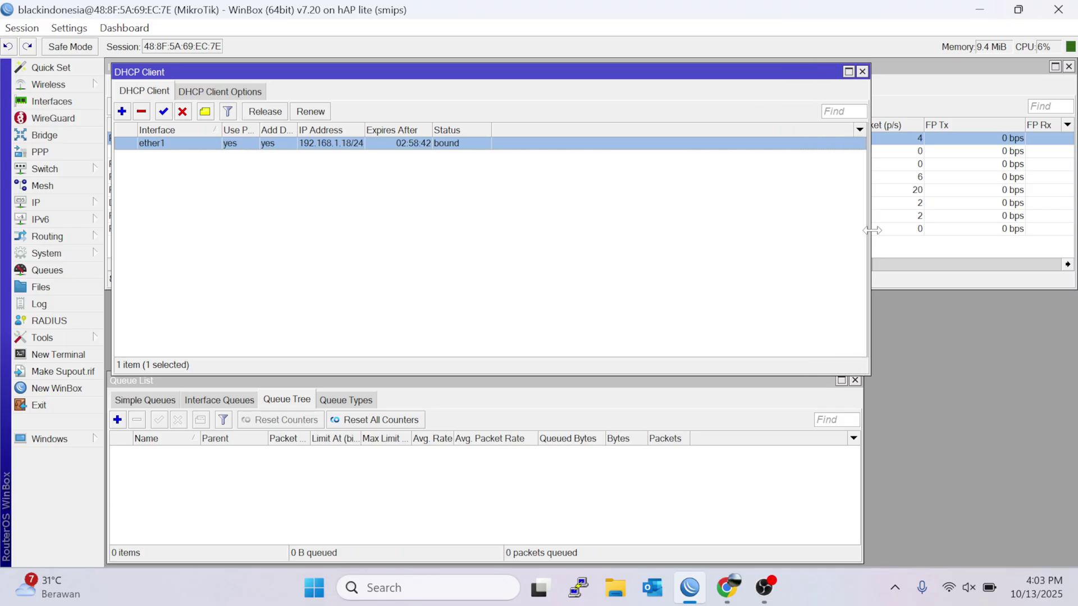
pyautogui.click(862, 72)
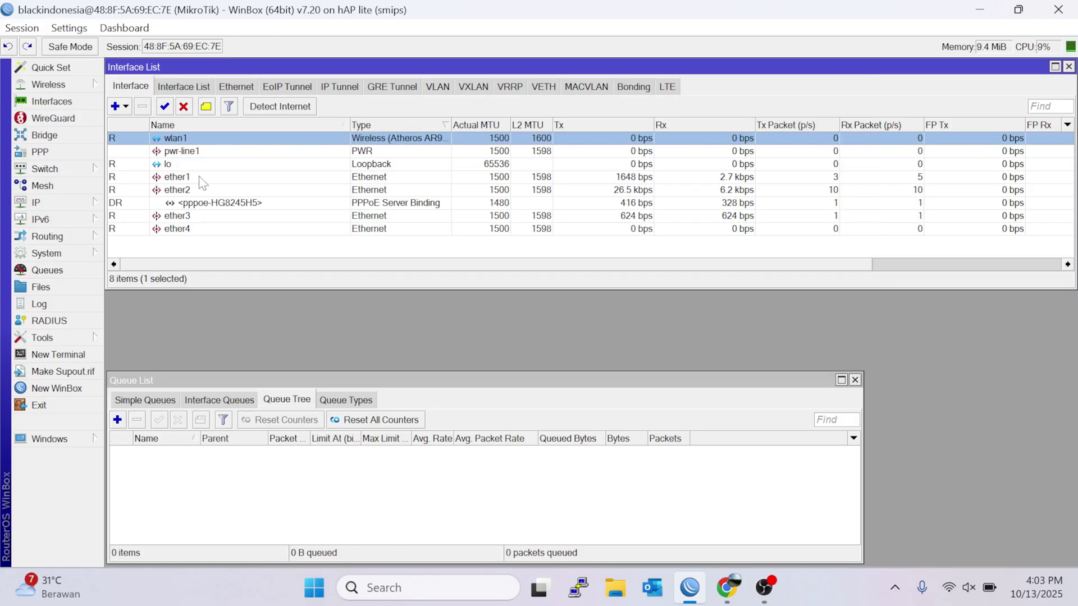
# Step: Review the DHCP servers configured for the local interfaces and check the DNS settings
pyautogui.click(56, 202)
pyautogui.click(161, 241)
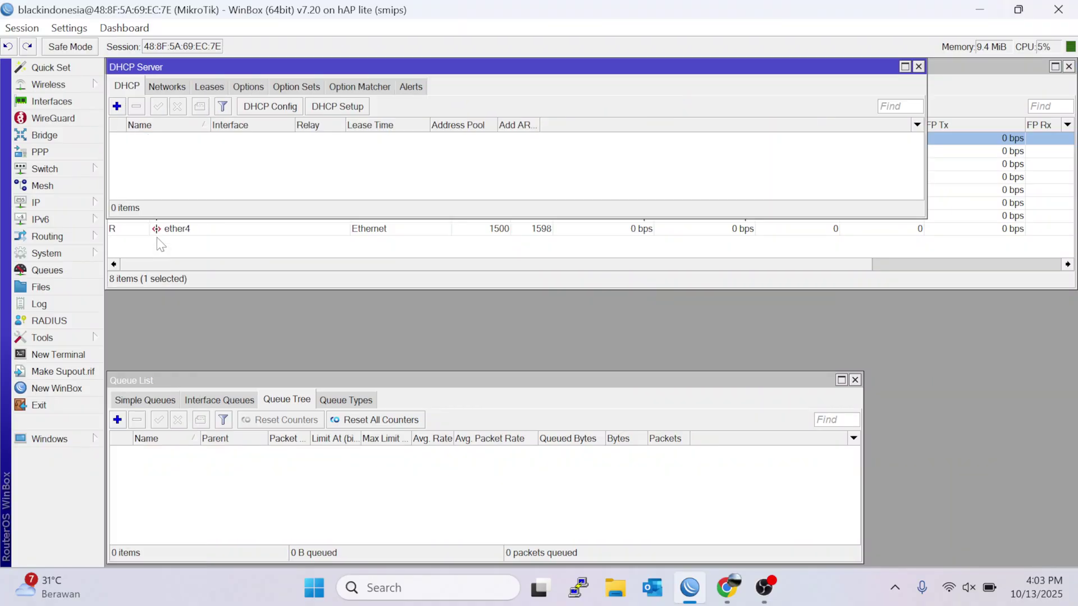
pyautogui.click(56, 204)
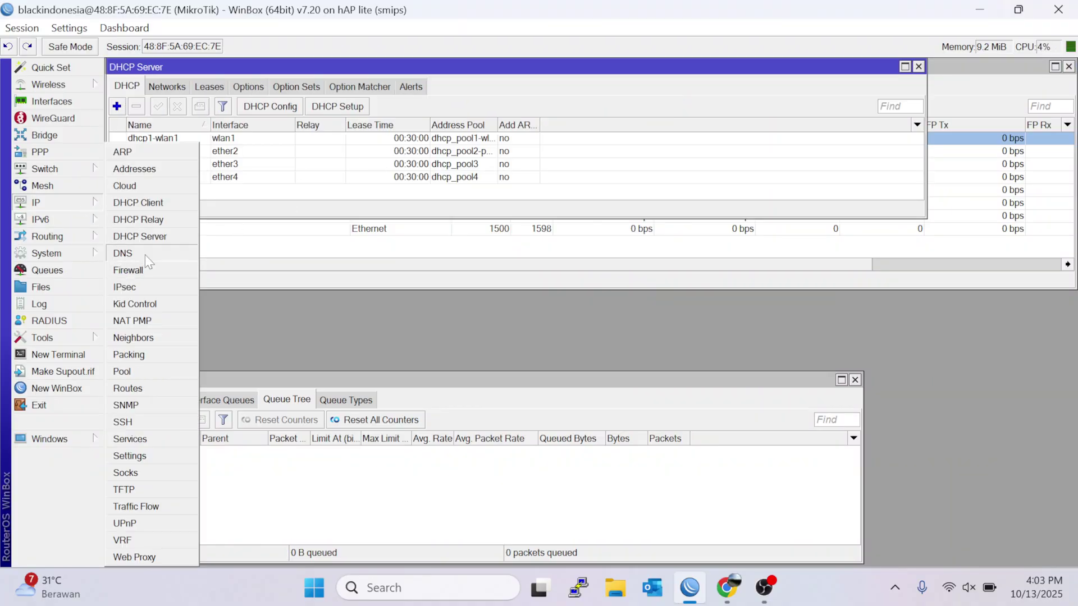
pyautogui.click(122, 254)
pyautogui.click(732, 185)
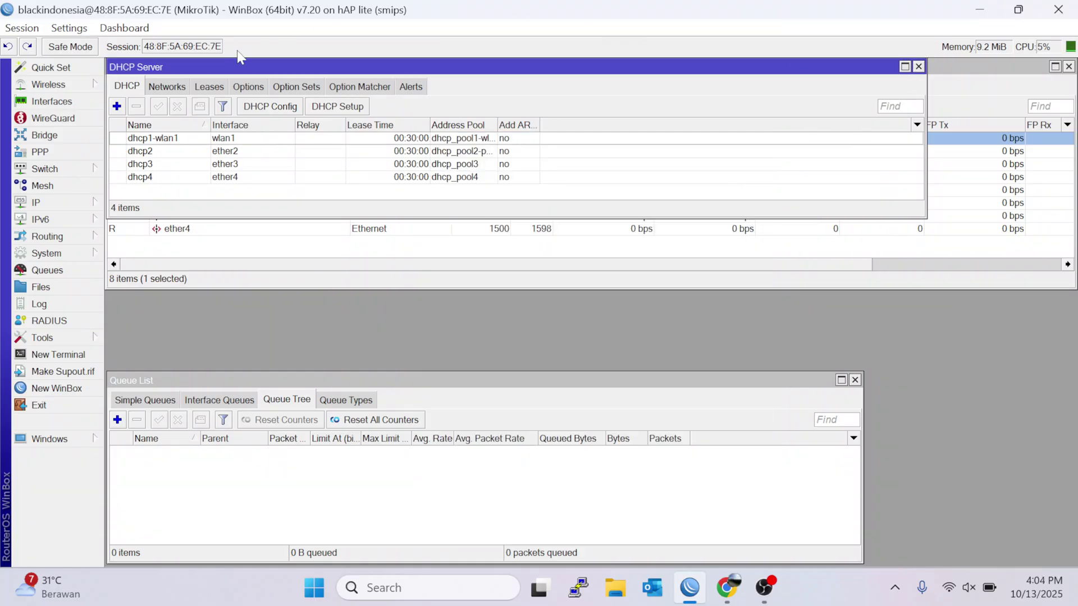
# Step: Examine the DHCP server leases of the dhcp3 and dhcp1-wlan1 clients, then close the DHCP Server window
pyautogui.click(221, 87)
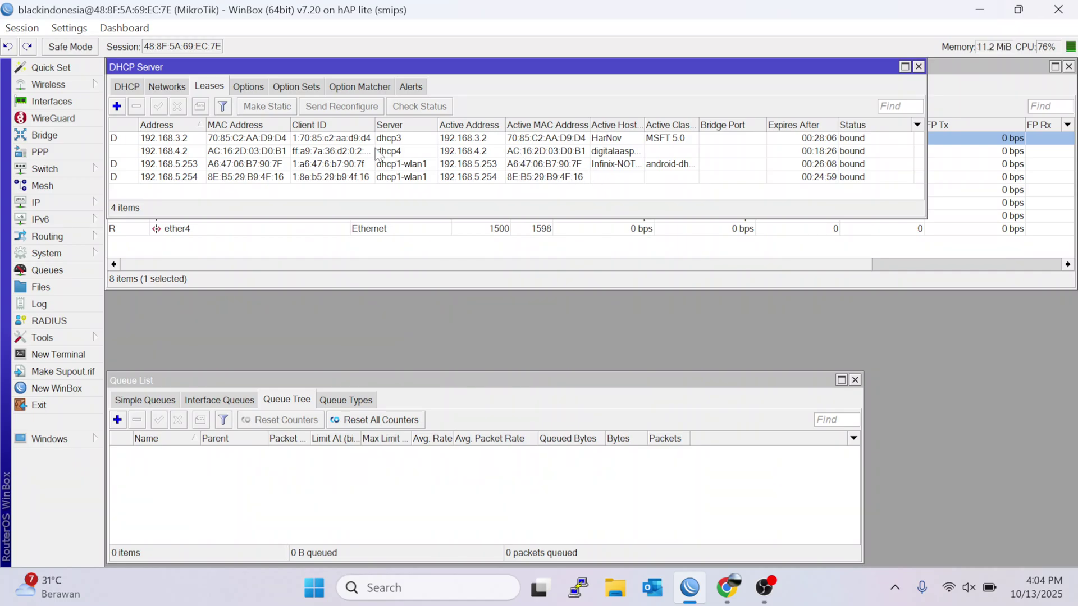
pyautogui.click(319, 141)
pyautogui.click(317, 168)
pyautogui.click(317, 142)
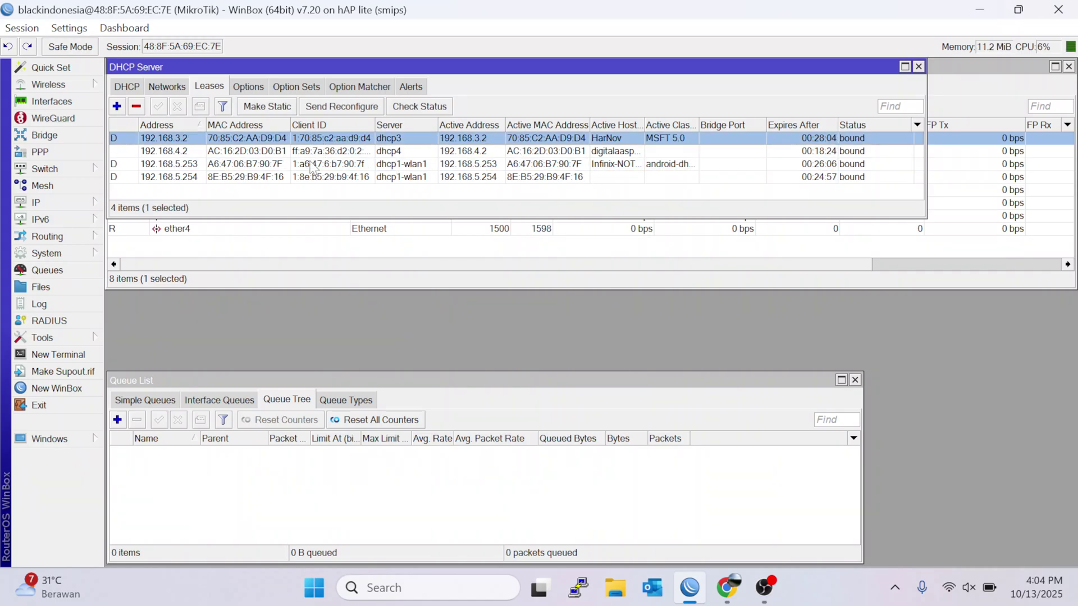
pyautogui.click(315, 178)
pyautogui.click(311, 140)
pyautogui.click(247, 88)
pyautogui.click(209, 87)
pyautogui.click(919, 66)
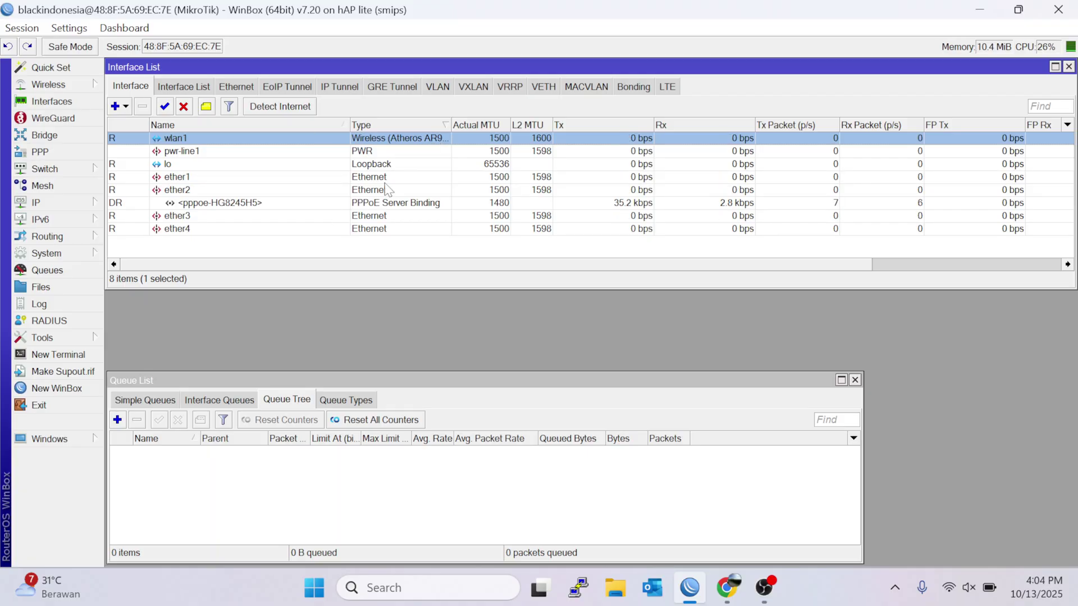
# Step: Check the firewall's srcnat masquerade rule with ether1 as out interface and close the firewall
pyautogui.click(64, 204)
pyautogui.click(147, 272)
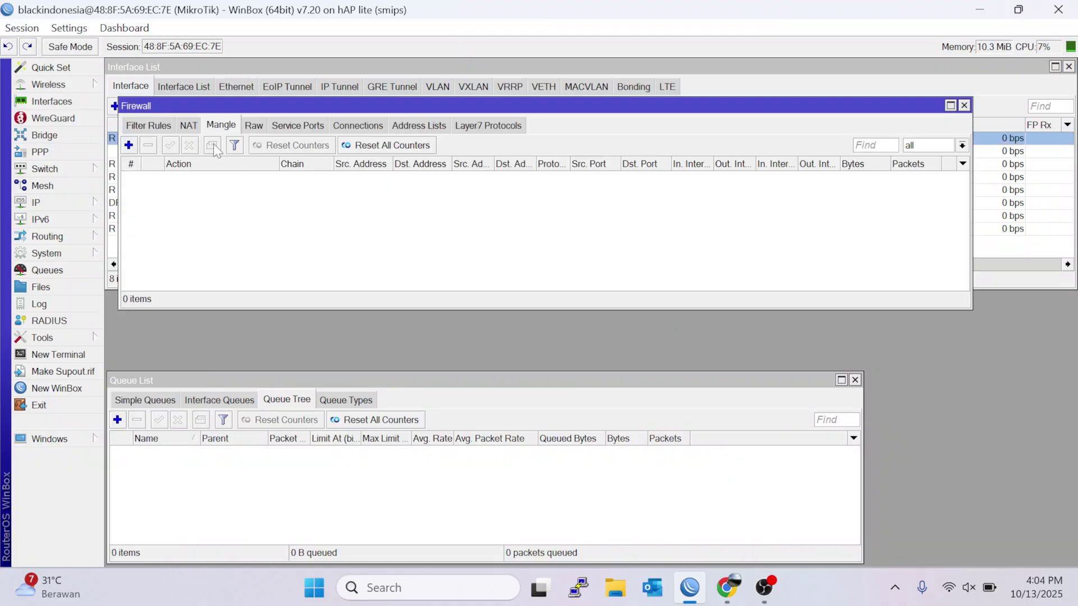
pyautogui.click(189, 125)
pyautogui.click(267, 178)
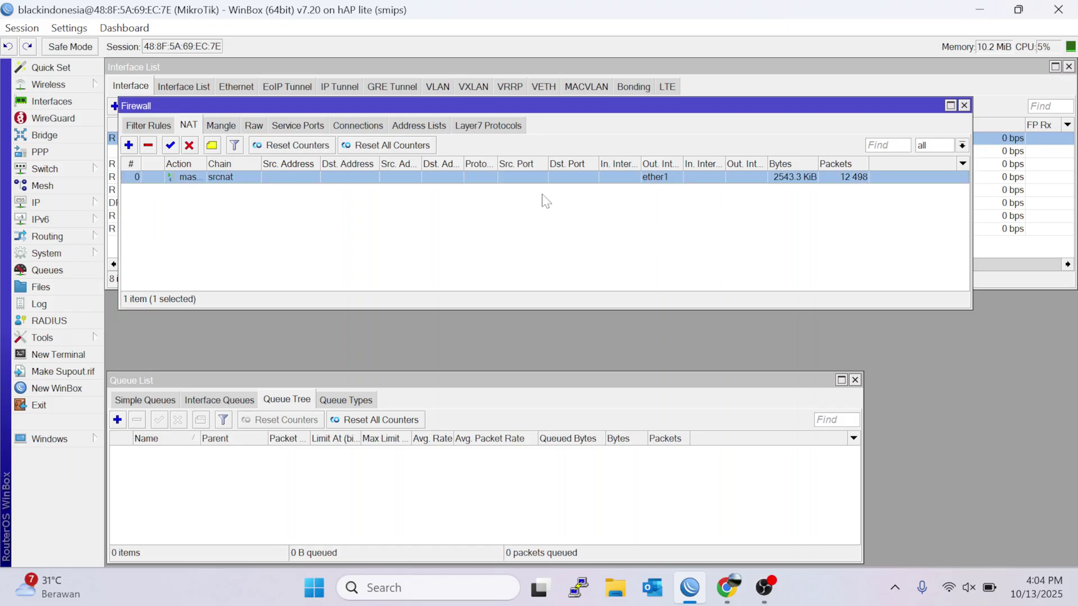
pyautogui.click(964, 105)
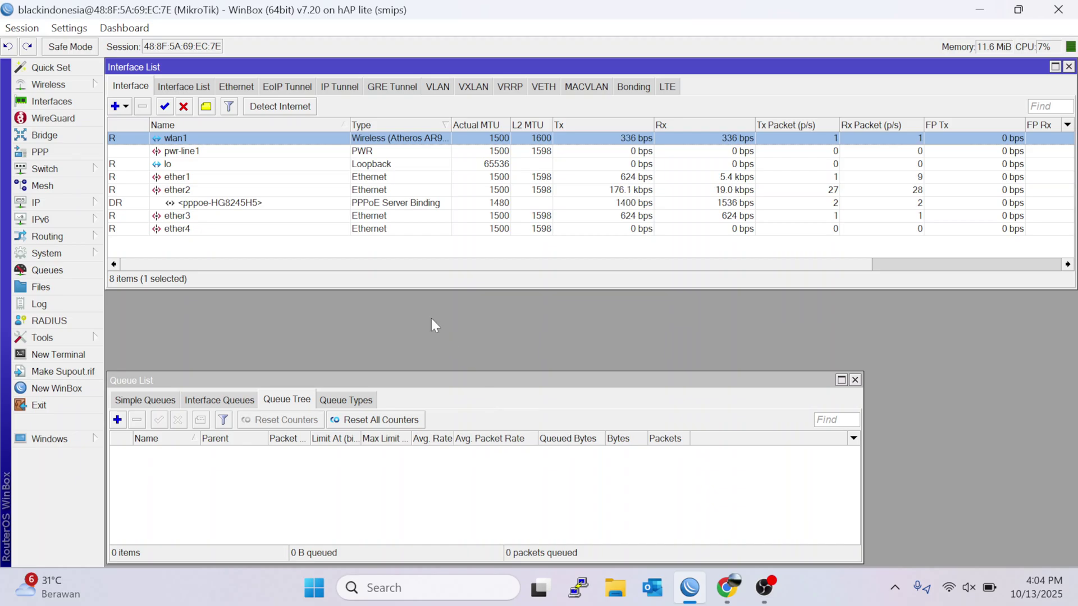
# Step: Reduce the height of the Interface List window so it ends just below the ether4 row
pyautogui.moveTo(438, 289); pyautogui.dragTo(437, 280)
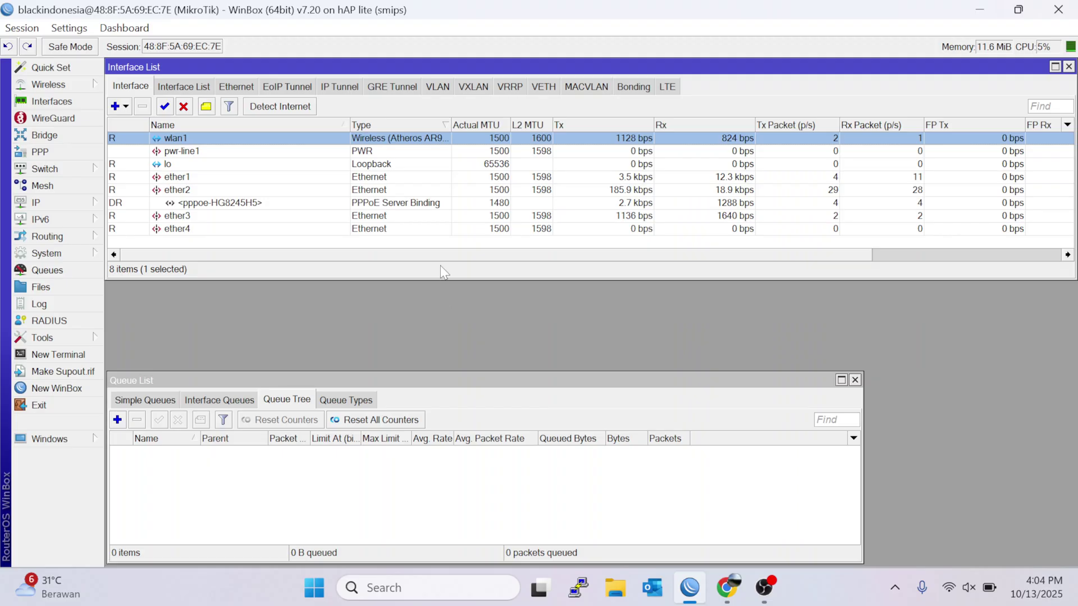
pyautogui.moveTo(443, 276)
pyautogui.mouseDown()
pyautogui.moveTo(449, 270)
pyautogui.moveTo(450, 282)
pyautogui.mouseUp()
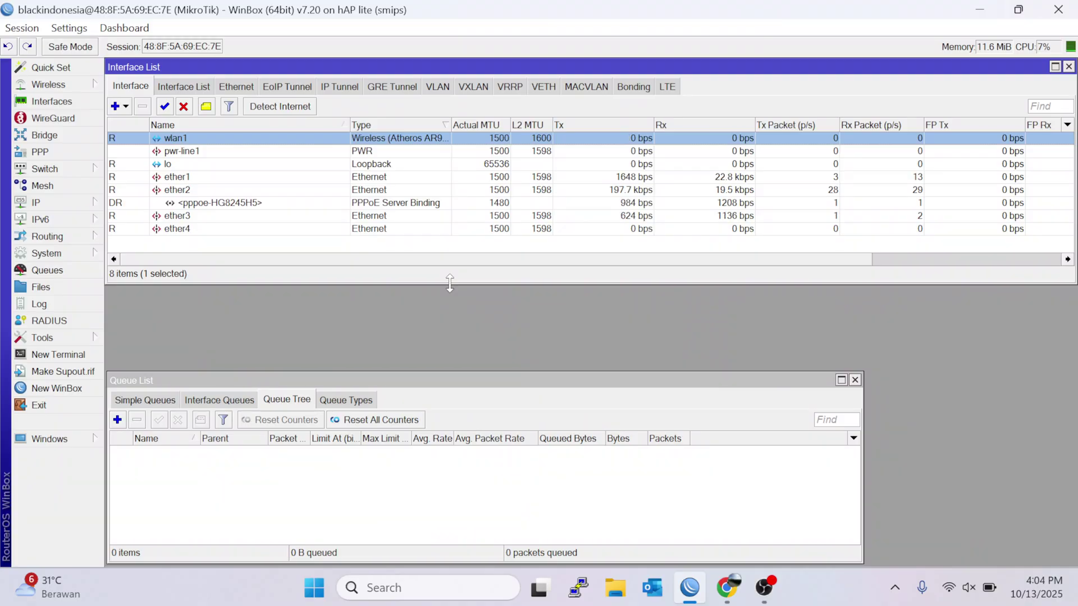
pyautogui.moveTo(450, 284); pyautogui.dragTo(445, 269)
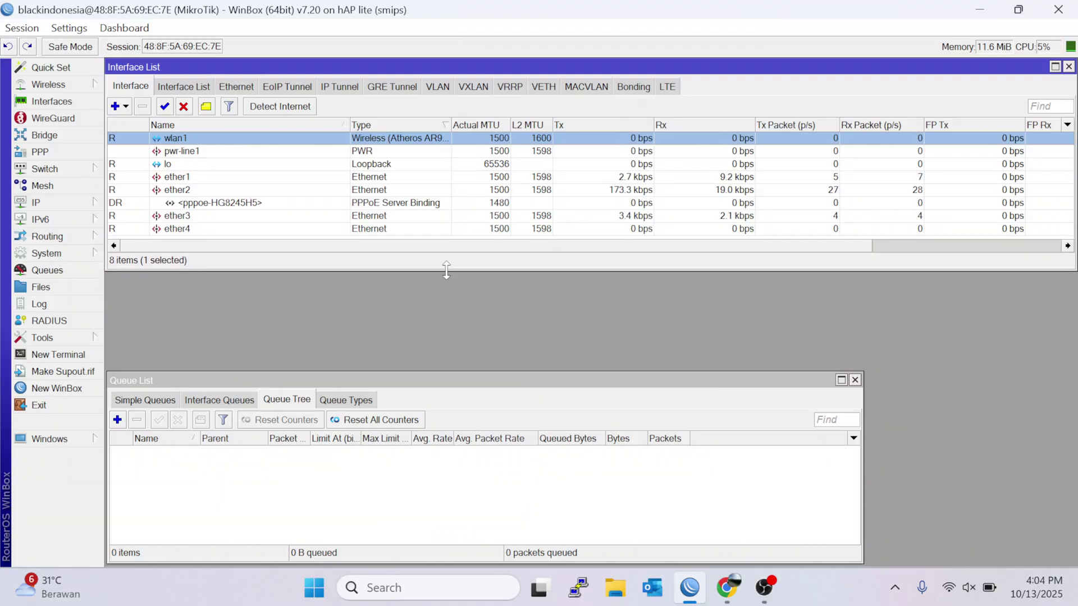
# Step: Review the available queue types and return to the queue tree
pyautogui.click(665, 386)
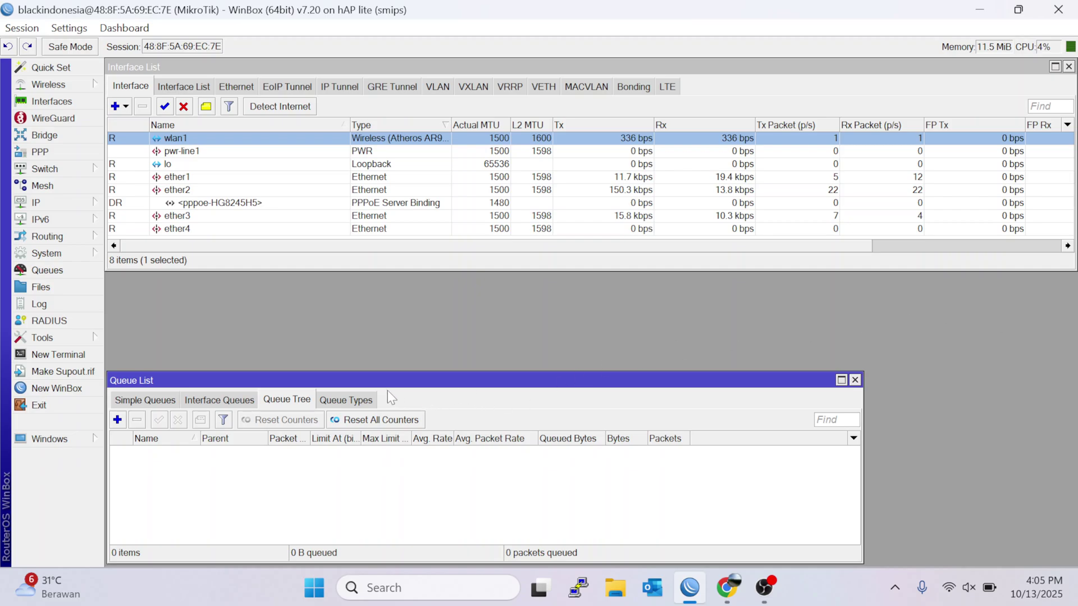
pyautogui.click(339, 401)
pyautogui.click(280, 401)
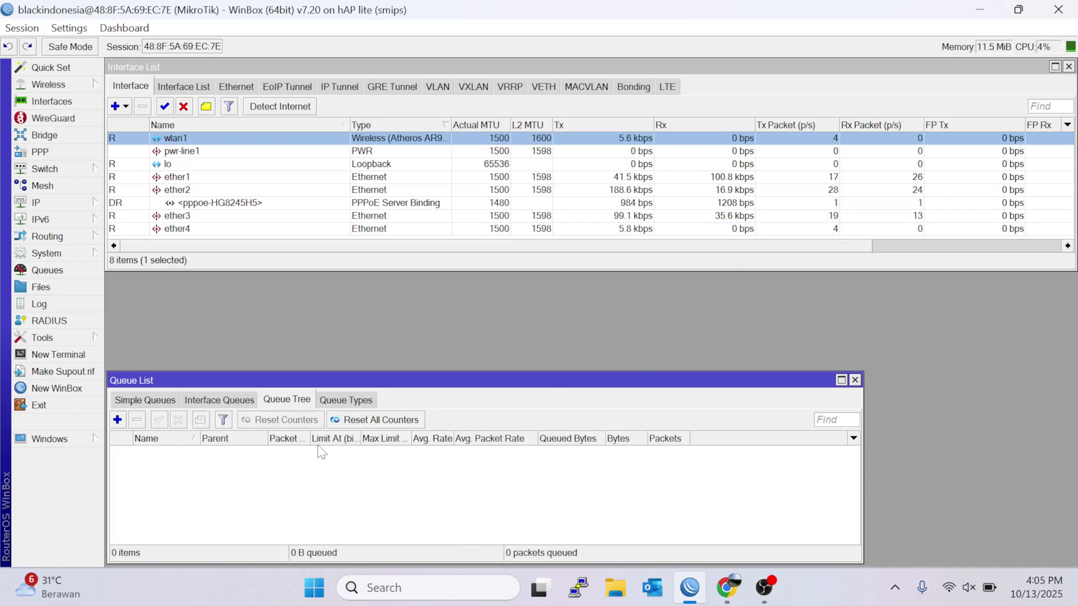
pyautogui.click(345, 401)
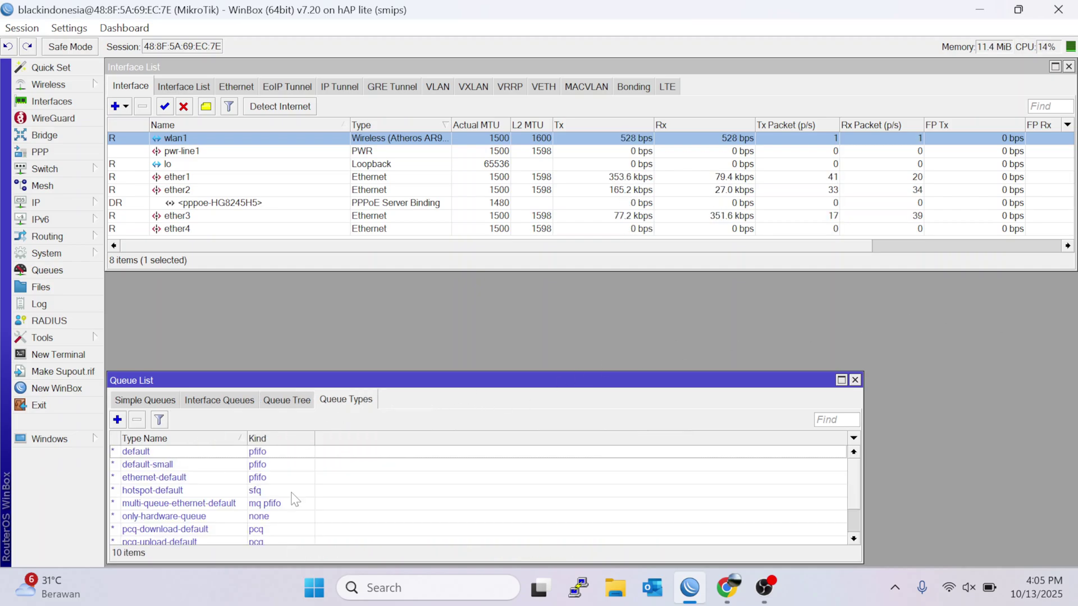
pyautogui.click(277, 397)
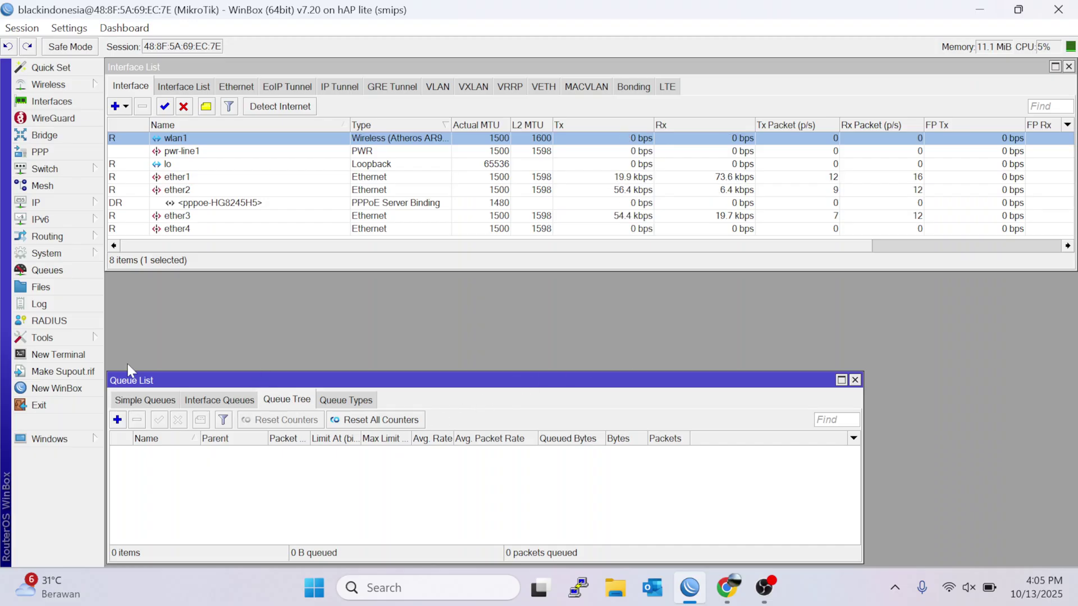
# Step: Reopen the queue list and start a new queue tree entry named parent-dl
pyautogui.click(855, 380)
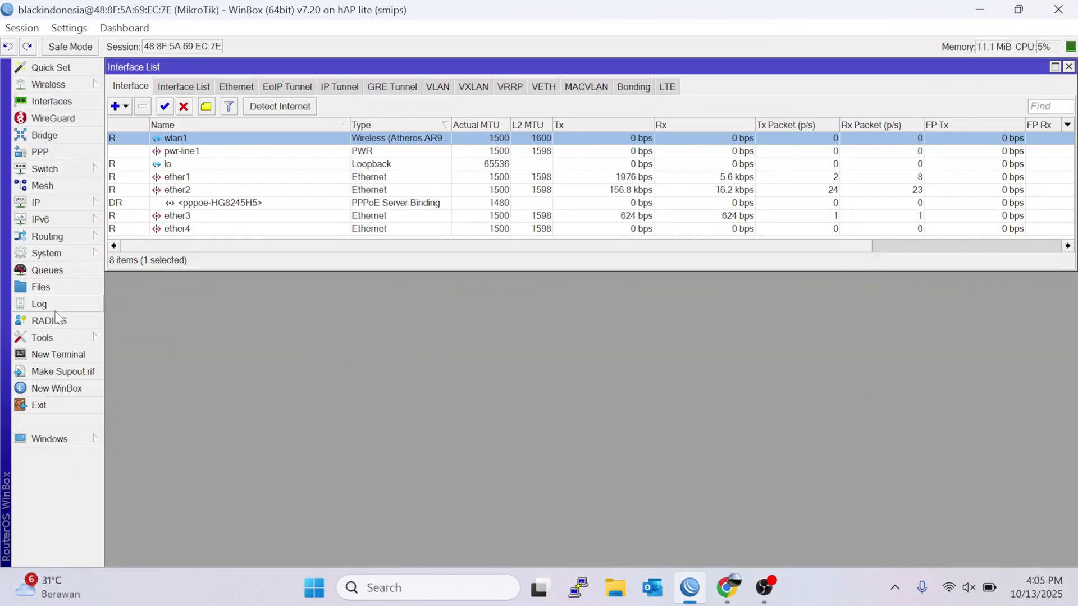
pyautogui.click(56, 271)
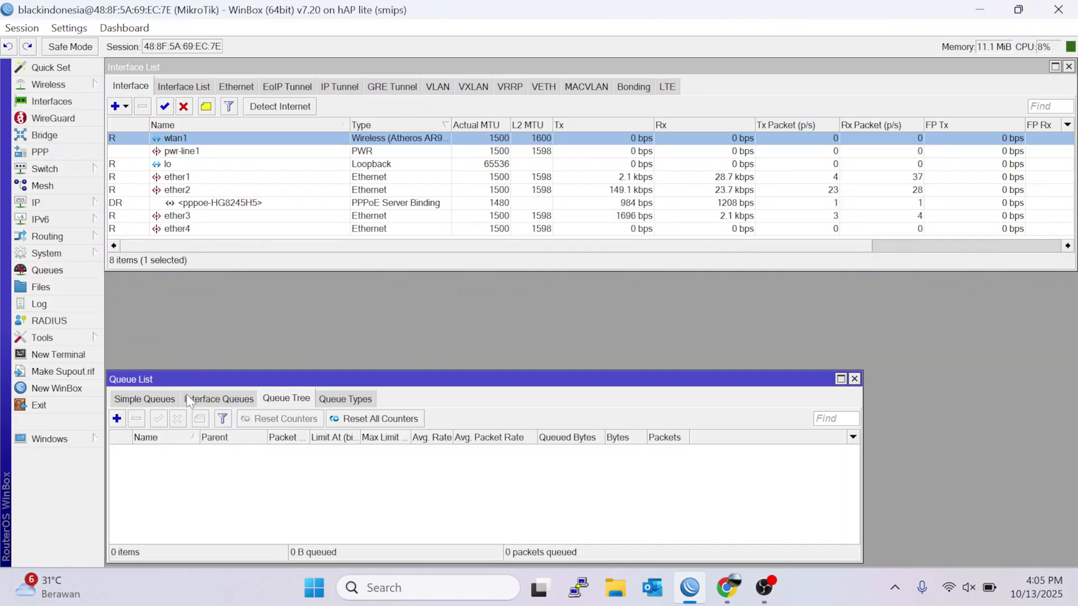
pyautogui.click(116, 419)
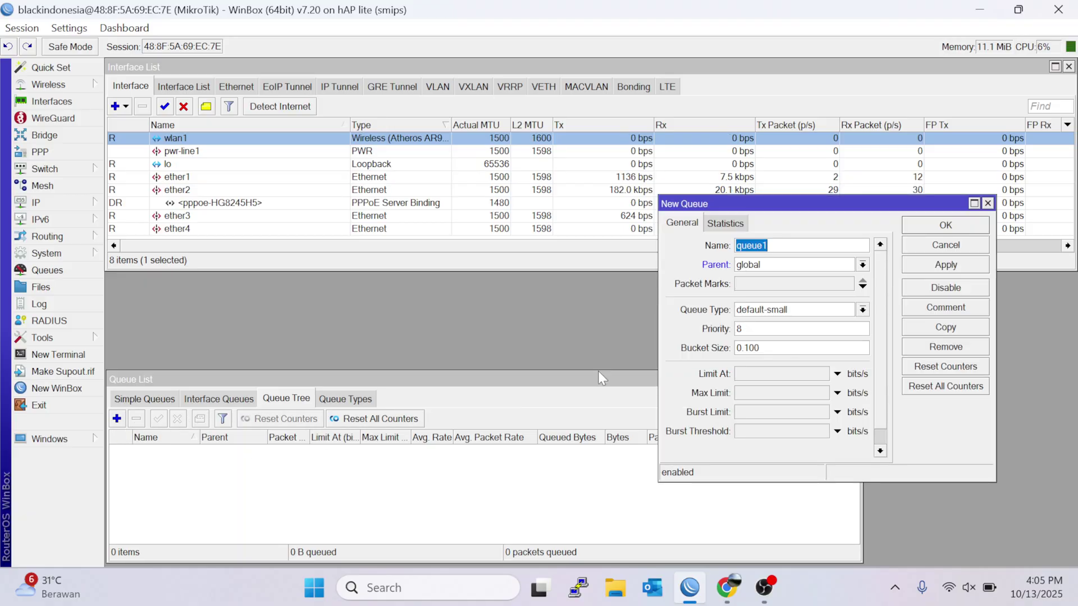
pyautogui.moveTo(789, 205); pyautogui.dragTo(724, 194)
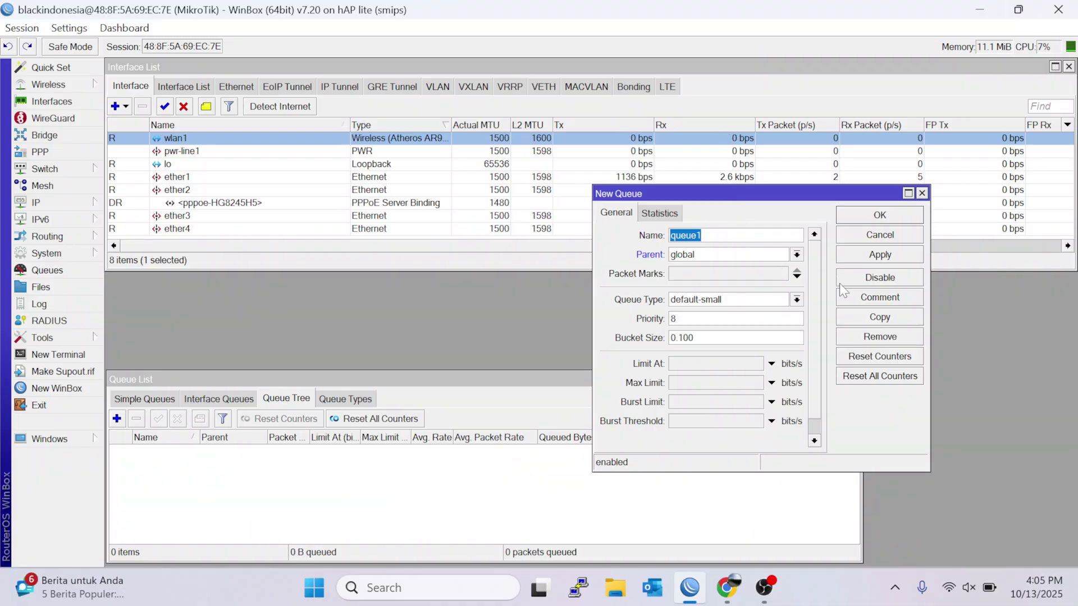
pyautogui.write('parent')
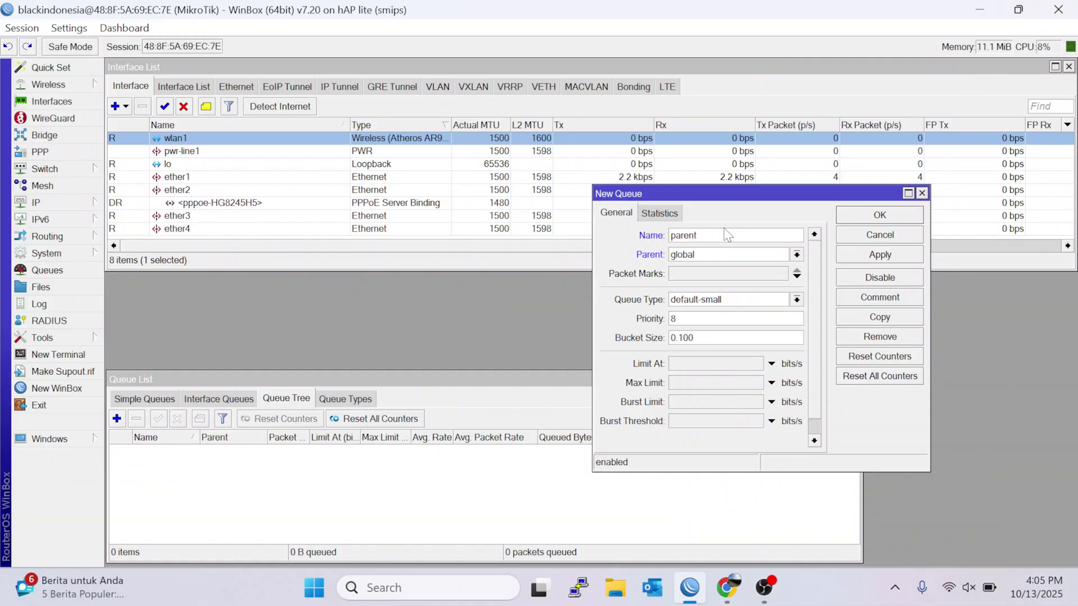
pyautogui.write('-dl')
# Step: Set the parent-dl queue's max limit to 10M and apply it
pyautogui.click(696, 386)
pyautogui.write('1')
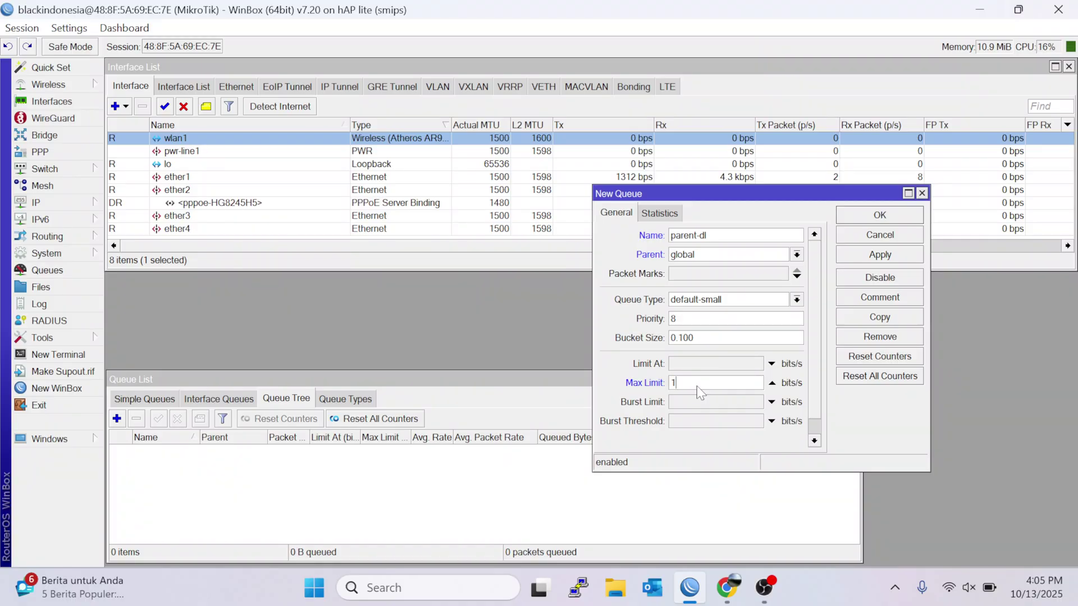
pyautogui.write('0m')
pyautogui.doubleClick(683, 382)
pyautogui.click(697, 381)
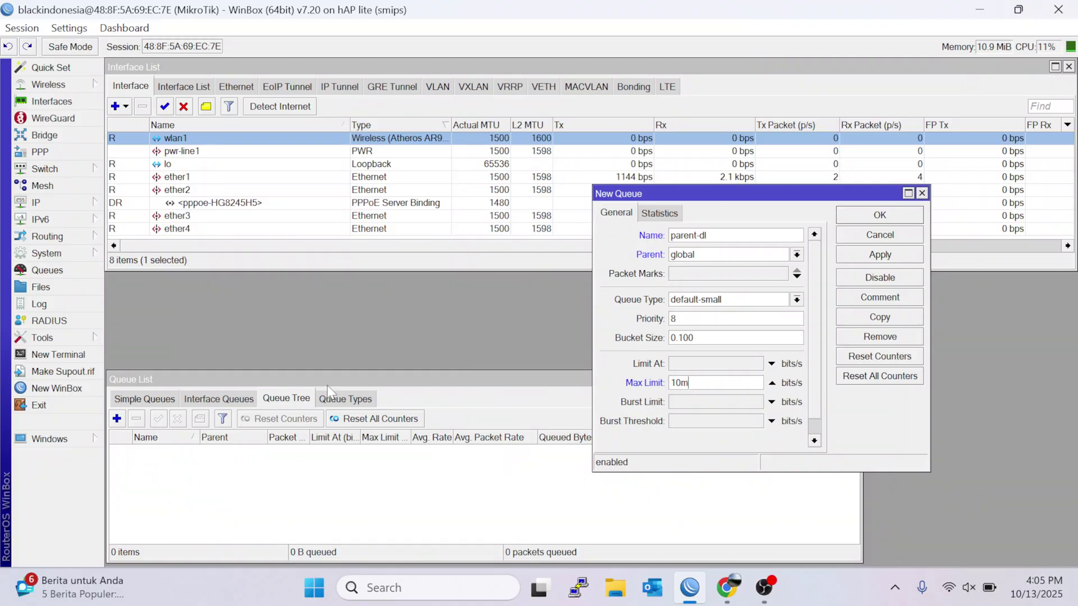
pyautogui.click(876, 259)
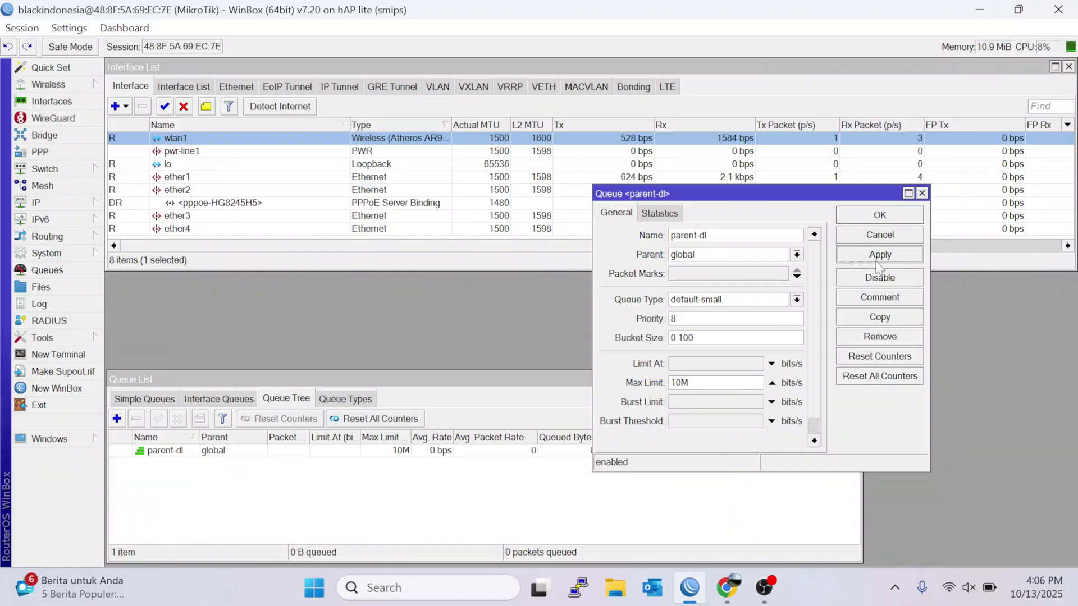
# Step: Copy the parent-dl queue and name the copy parent-up
pyautogui.click(880, 317)
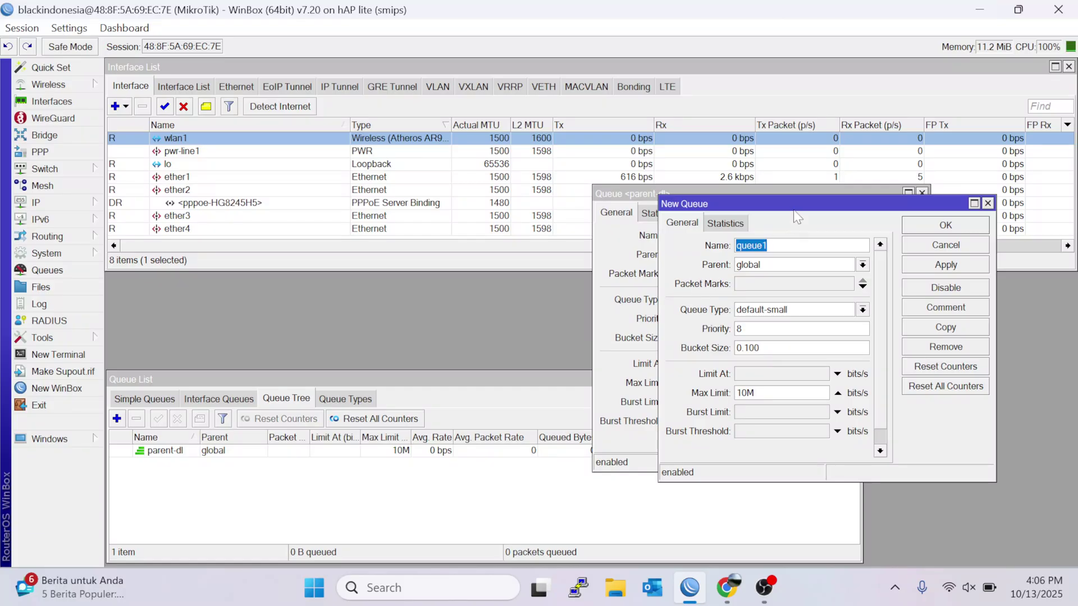
pyautogui.moveTo(797, 203); pyautogui.dragTo(373, 183)
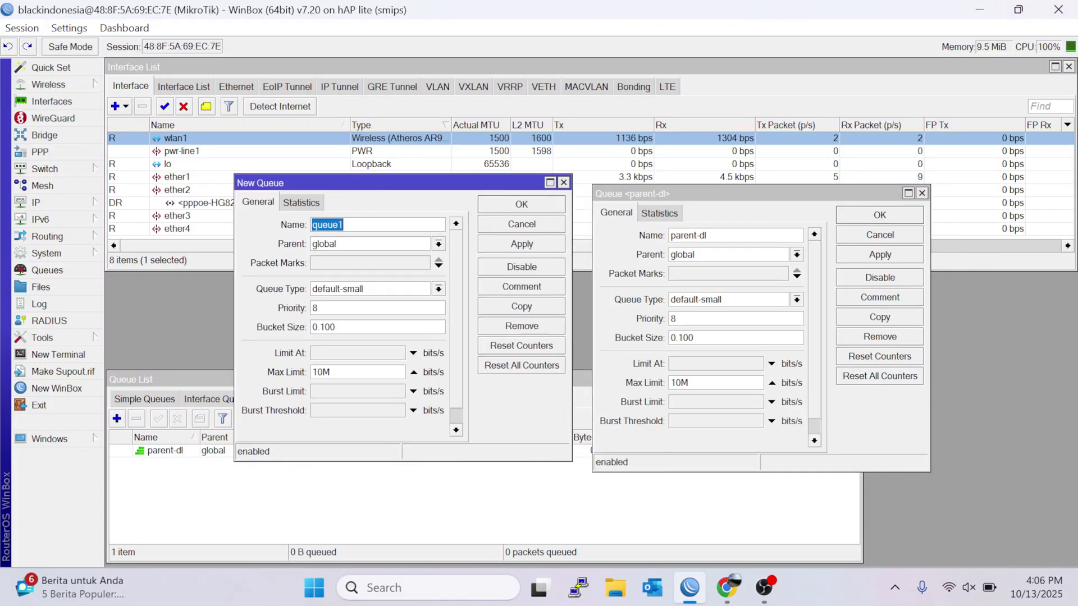
pyautogui.write('aren')
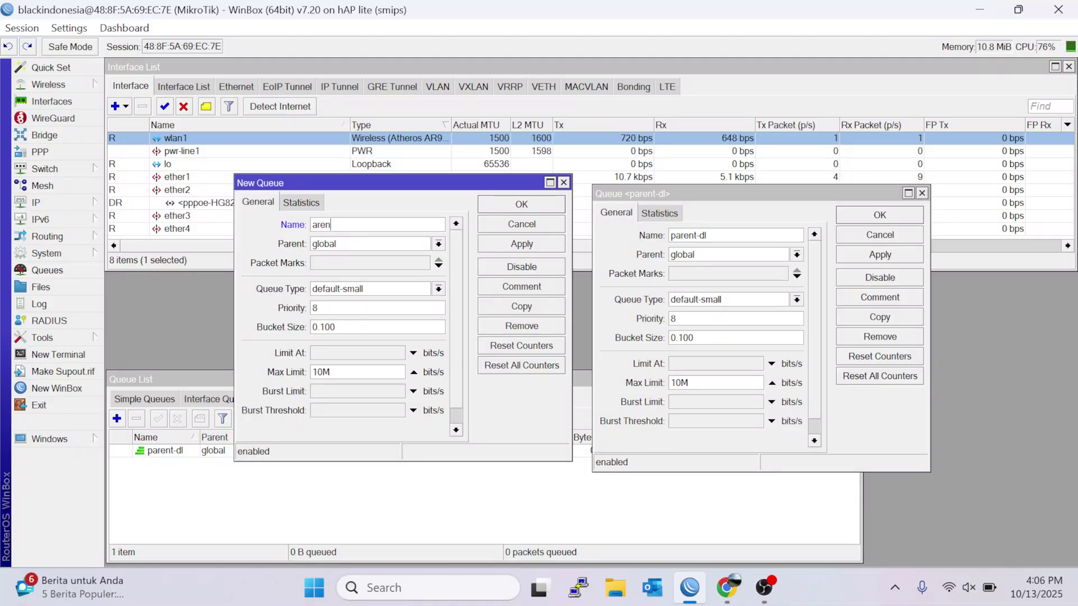
pyautogui.press('BackSpace')
pyautogui.press('BackSpace')
pyautogui.press('BackSpace')
pyautogui.press('BackSpace')
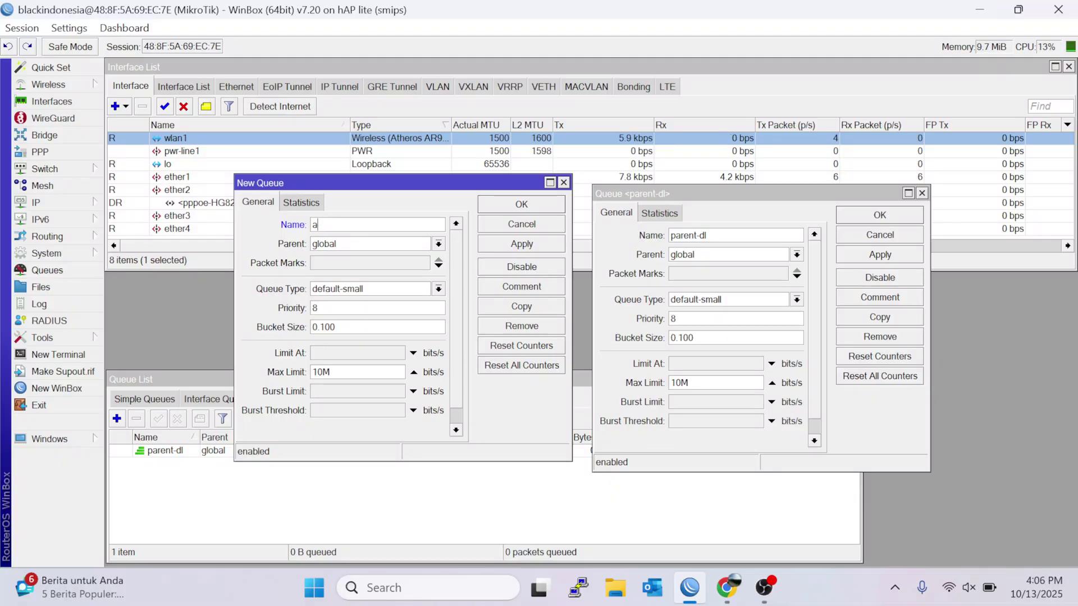
pyautogui.write('parent-up')
# Step: Set the parent-up queue's max limit to 2M, then save and close both queue dialogs
pyautogui.moveTo(312, 372); pyautogui.dragTo(322, 372)
pyautogui.write('2M')
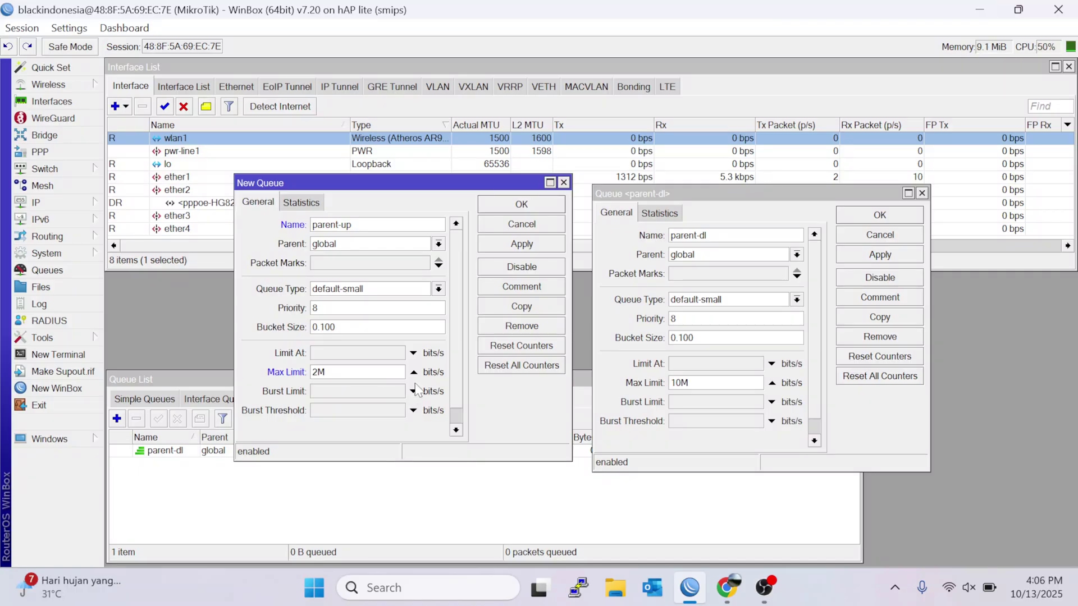
pyautogui.click(521, 204)
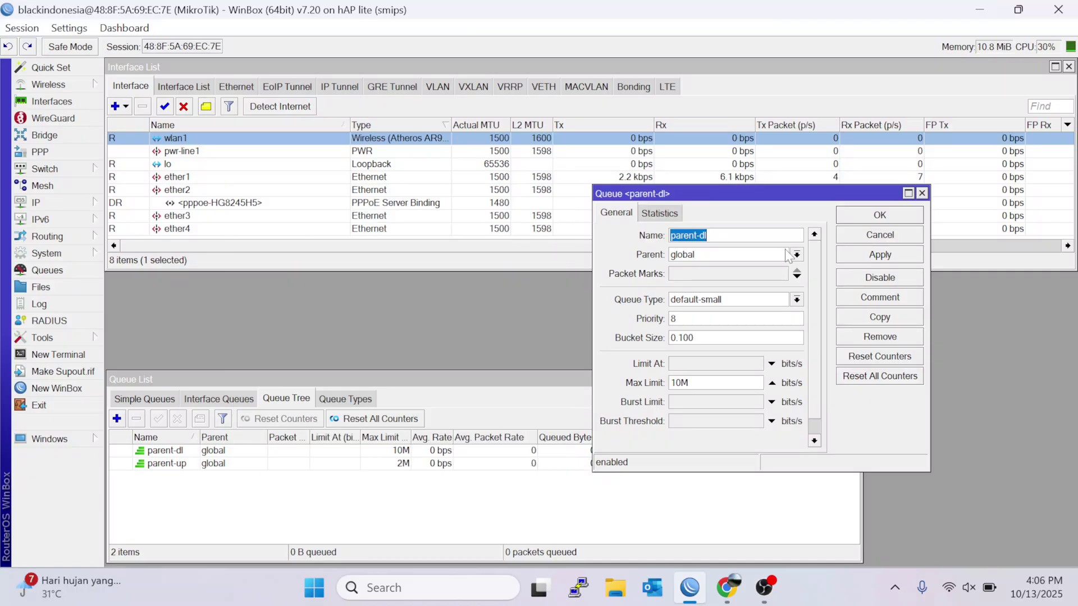
pyautogui.click(879, 215)
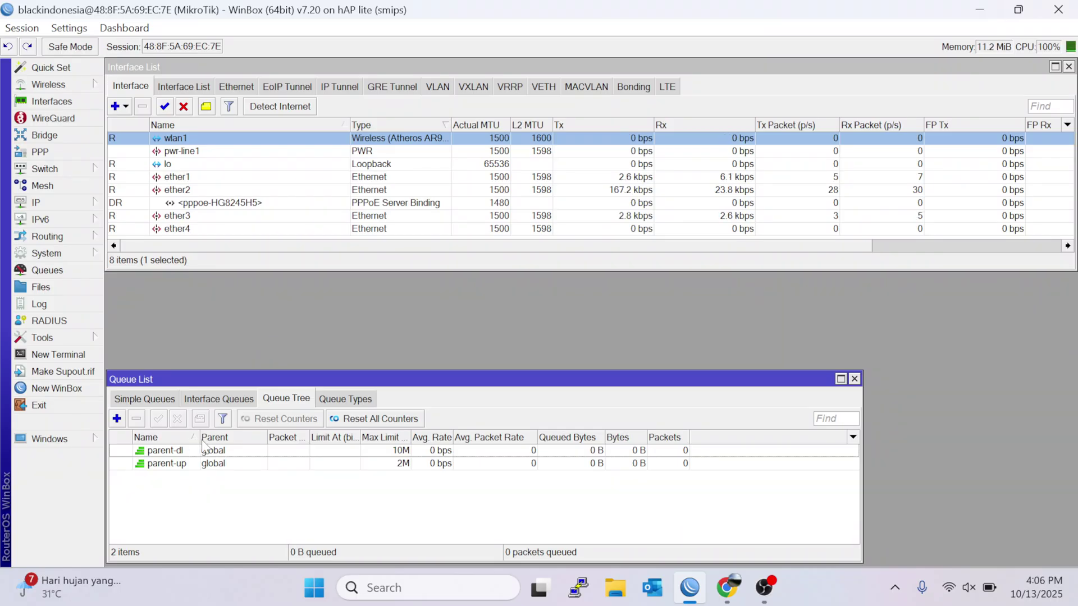
# Step: Widen the Name column of the queue tree and move the Queue List window up directly below the Interface List
pyautogui.moveTo(196, 438); pyautogui.dragTo(236, 440)
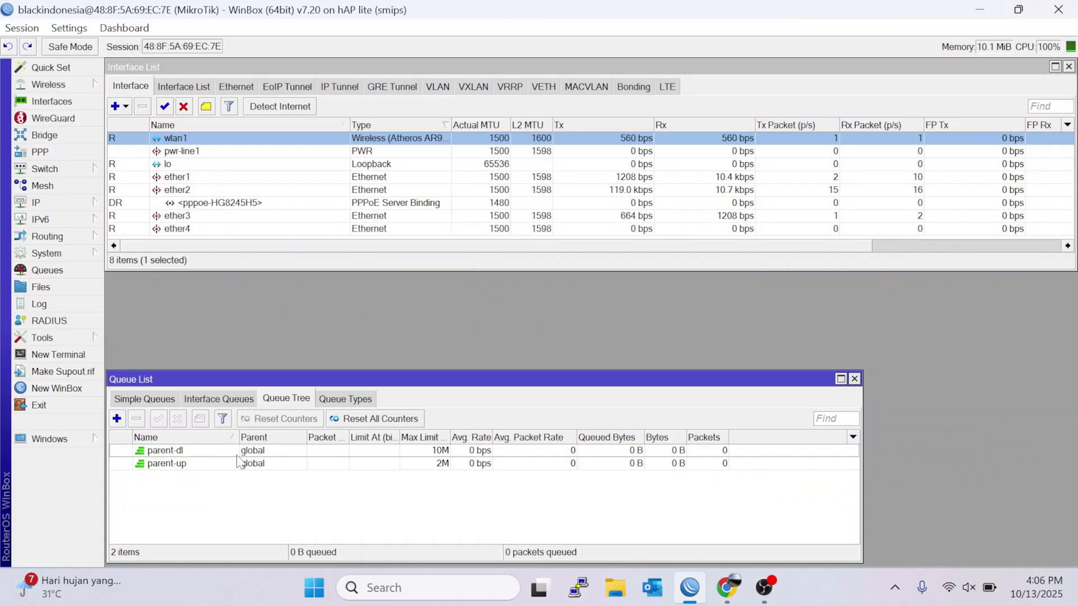
pyautogui.click(233, 453)
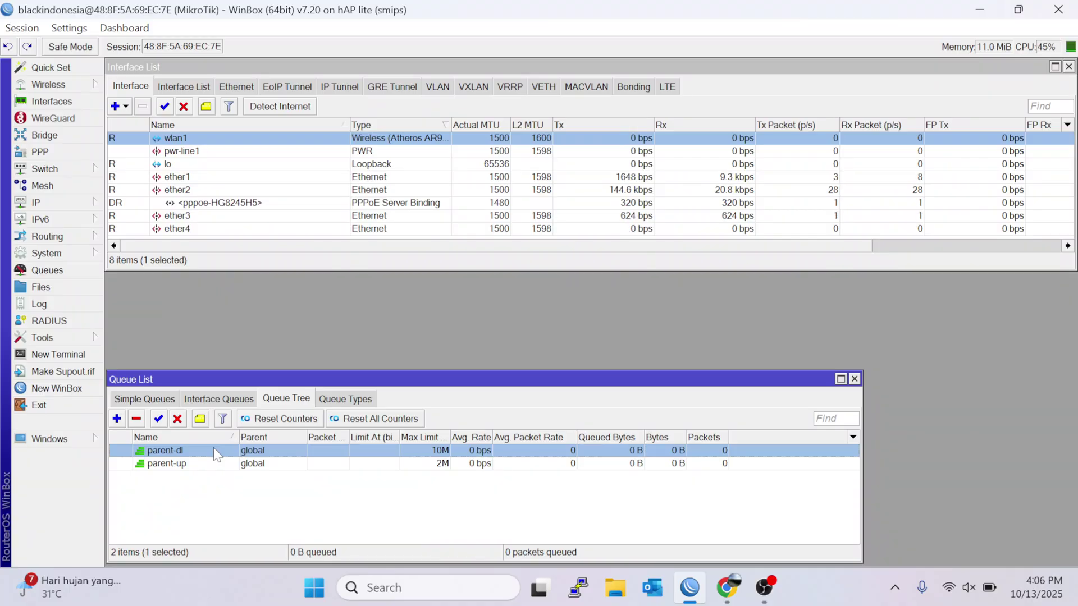
pyautogui.hotkey('alt', 'Tab')
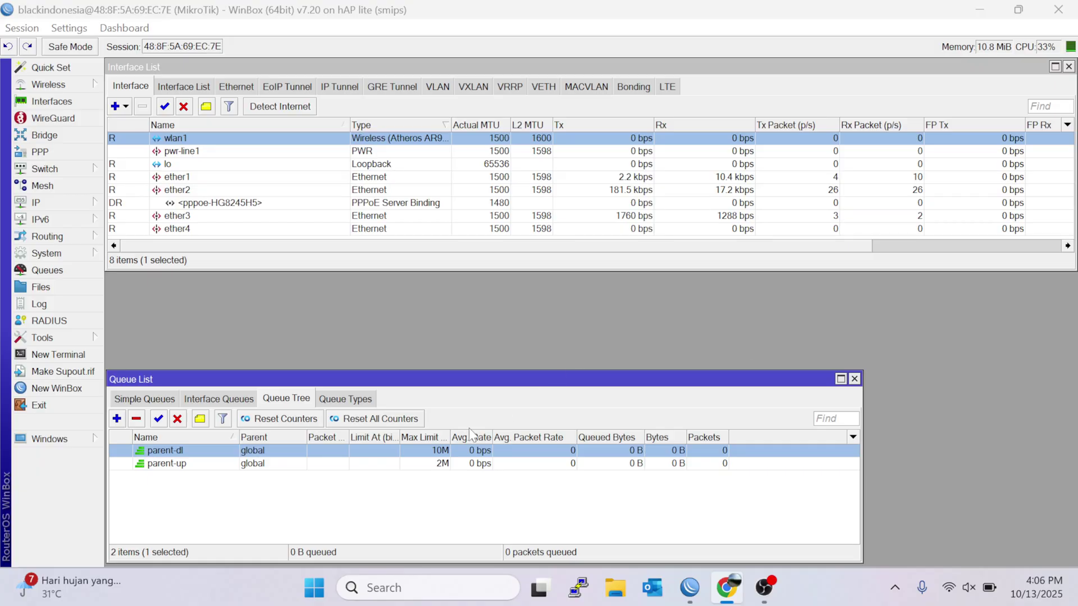
pyautogui.moveTo(454, 379); pyautogui.dragTo(460, 276)
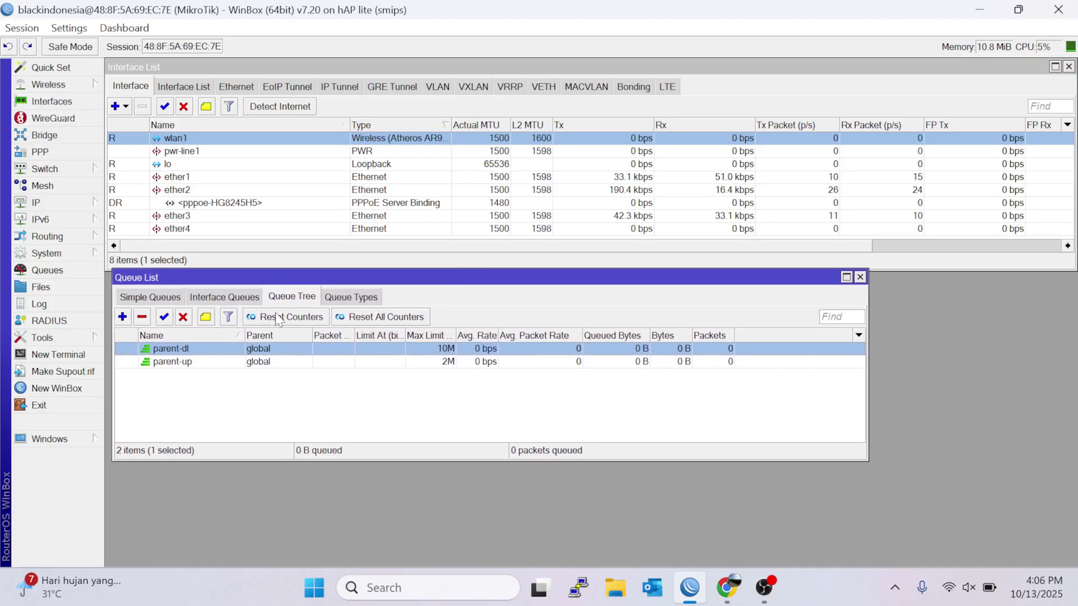
# Step: Start another new queue in the queue tree and clear its default name
pyautogui.click(123, 317)
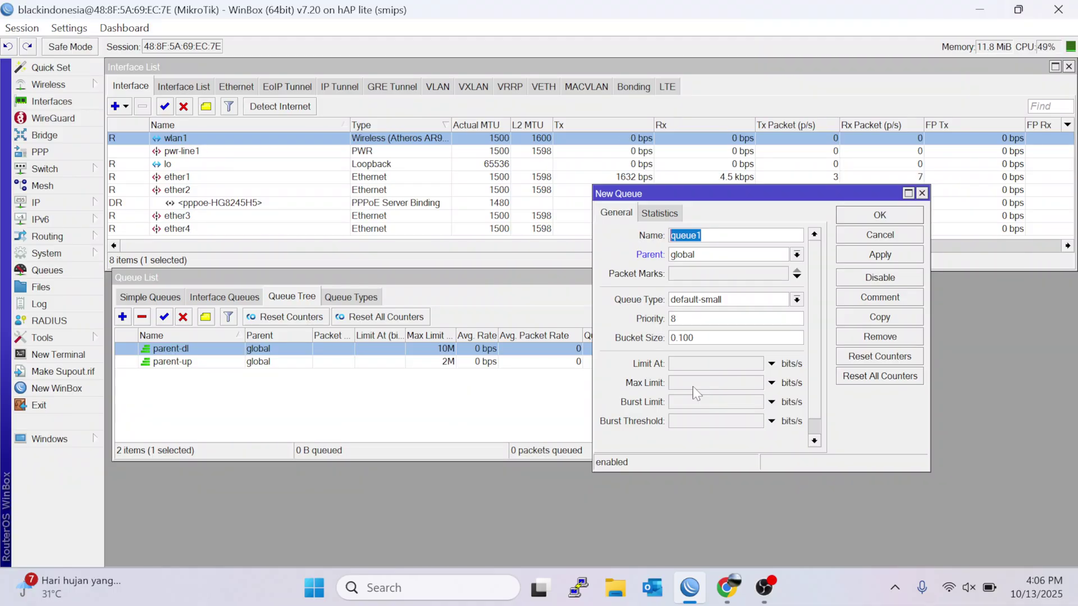
pyautogui.write('p')
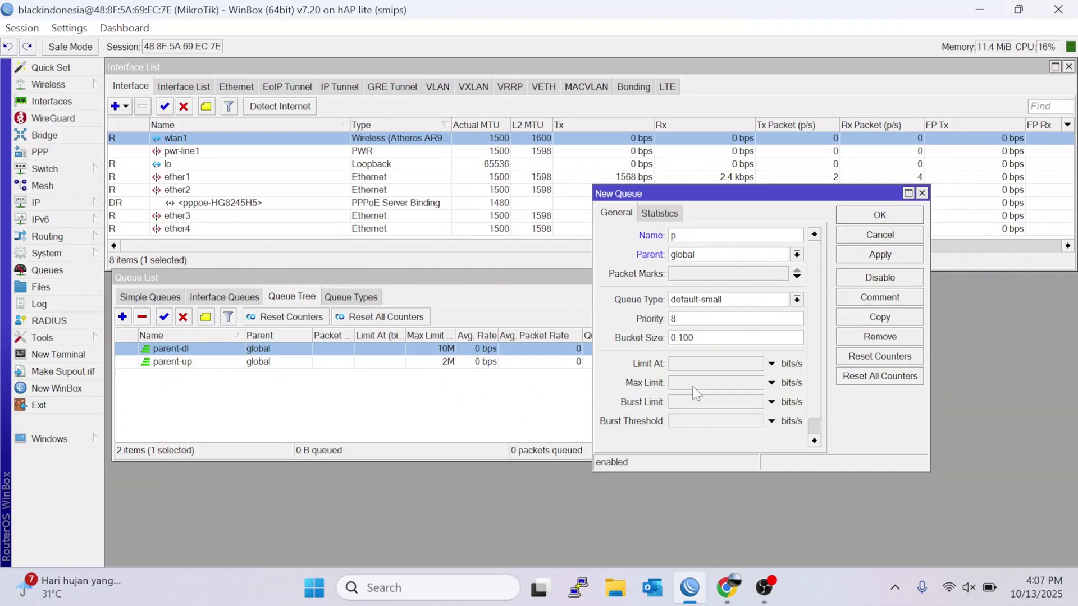
pyautogui.press('BackSpace')
pyautogui.press('capslock')
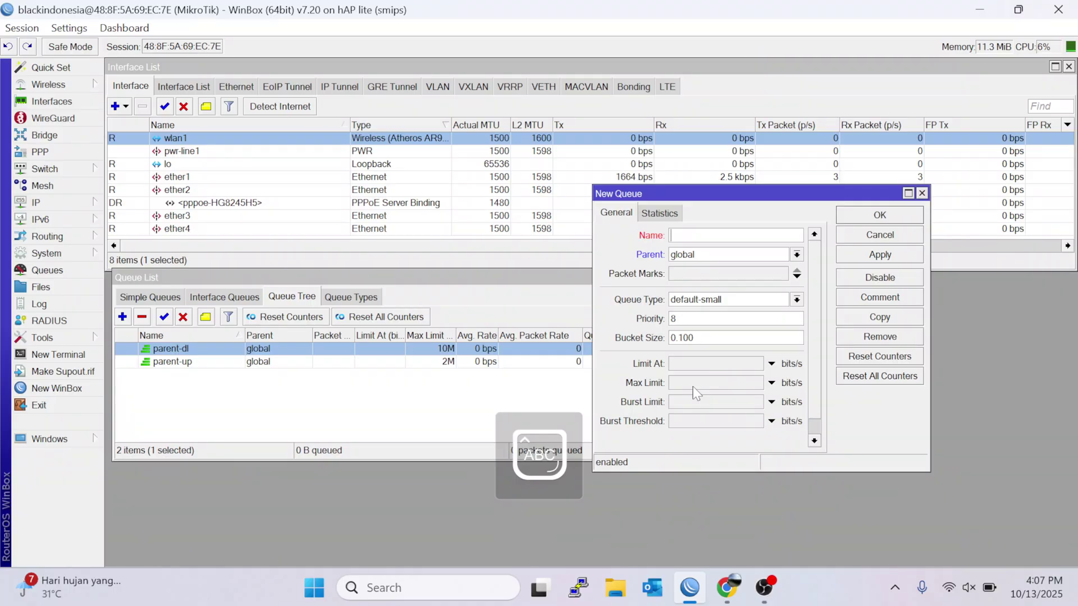
pyautogui.press('capslock')
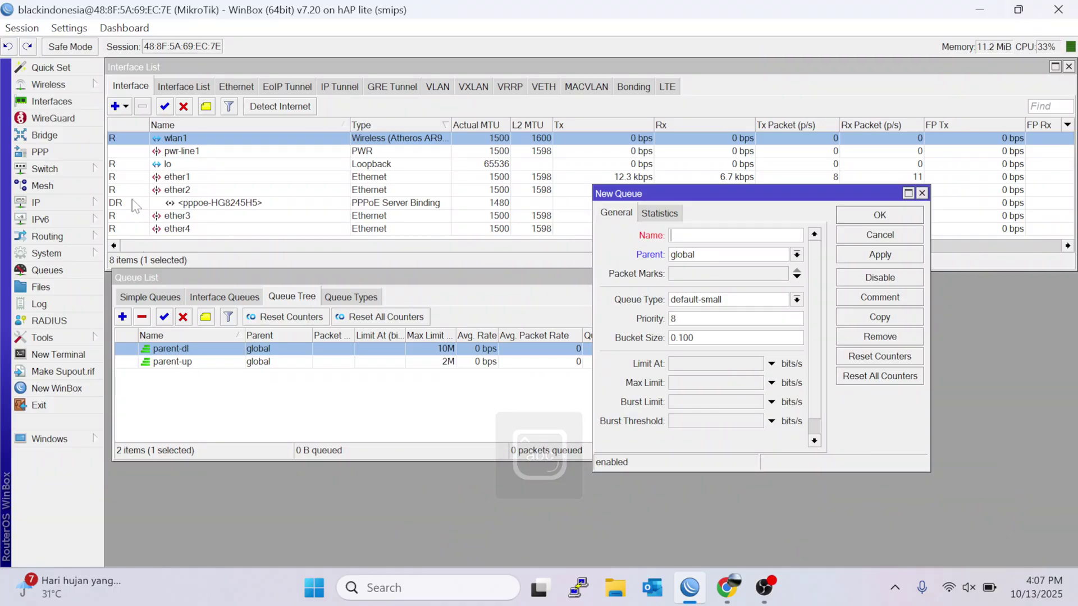
# Step: Check the DHCP server leases of the dhcp4 and dhcp1-wlan1 clients, then close the DHCP Server window
pyautogui.click(94, 204)
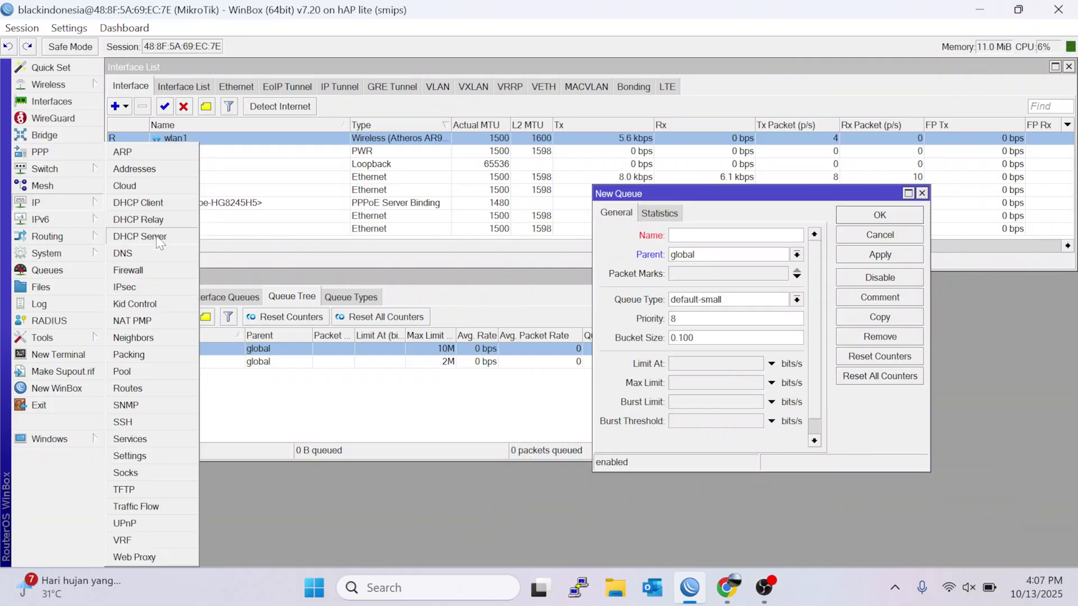
pyautogui.click(138, 236)
pyautogui.click(557, 153)
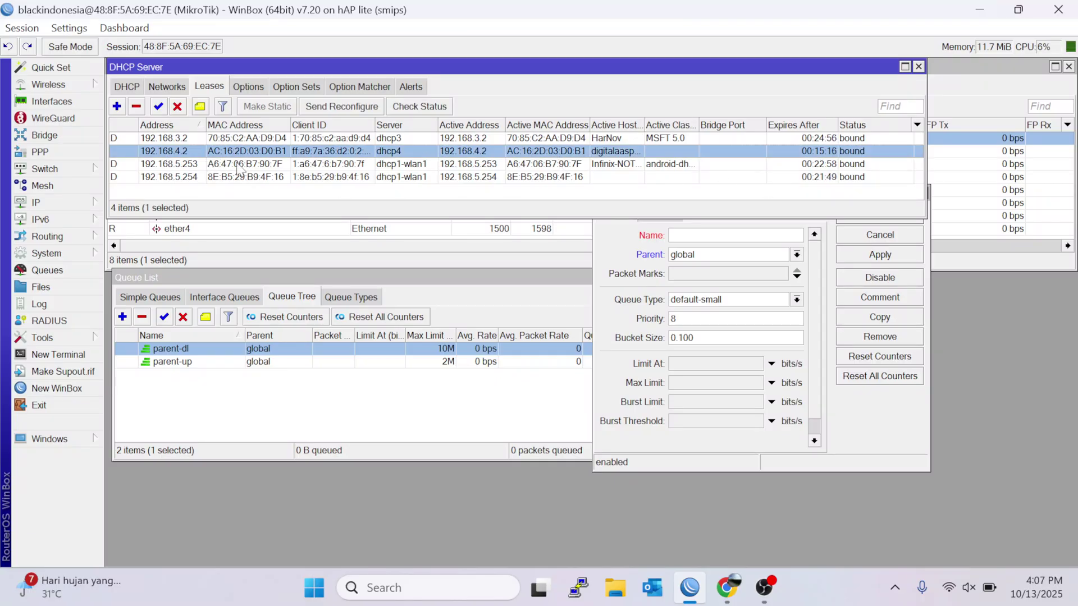
pyautogui.click(545, 164)
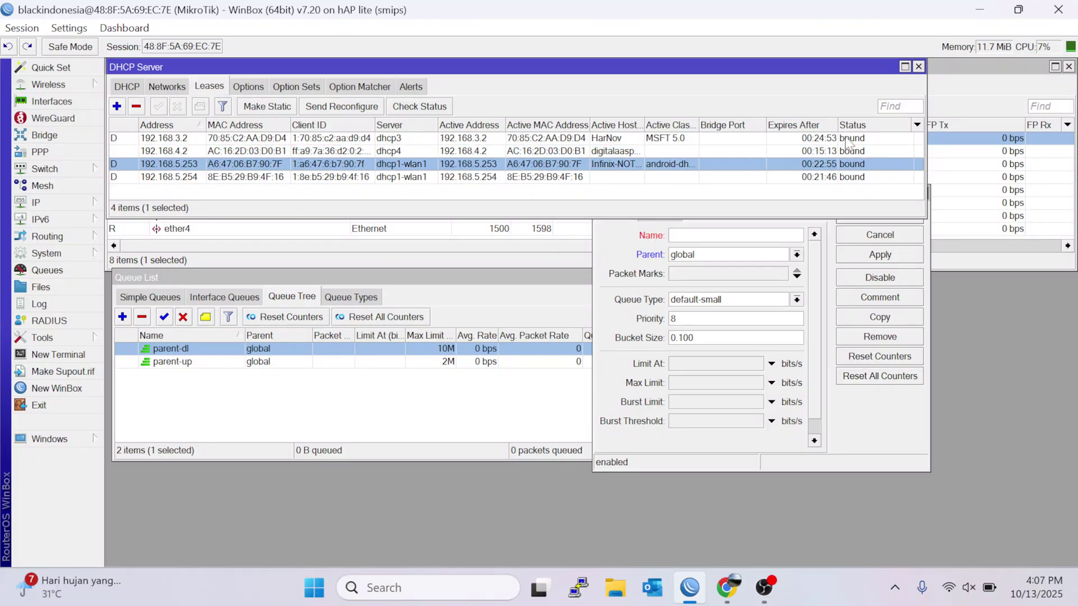
pyautogui.click(919, 67)
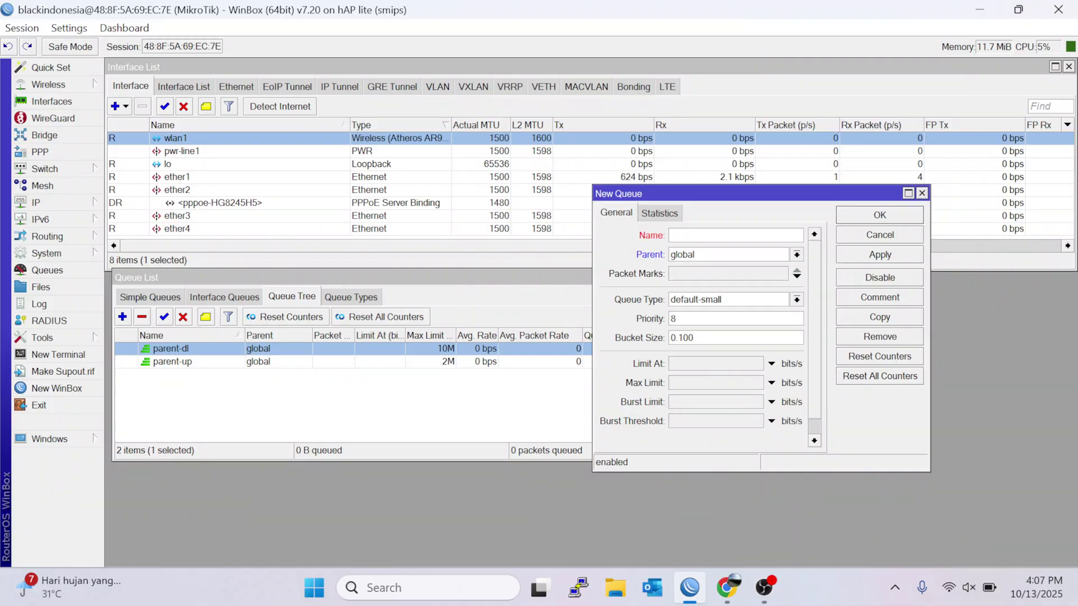
# Step: Name the new queue ether4 and set its parent to parent-dl
pyautogui.write('ether4')
pyautogui.click(758, 254)
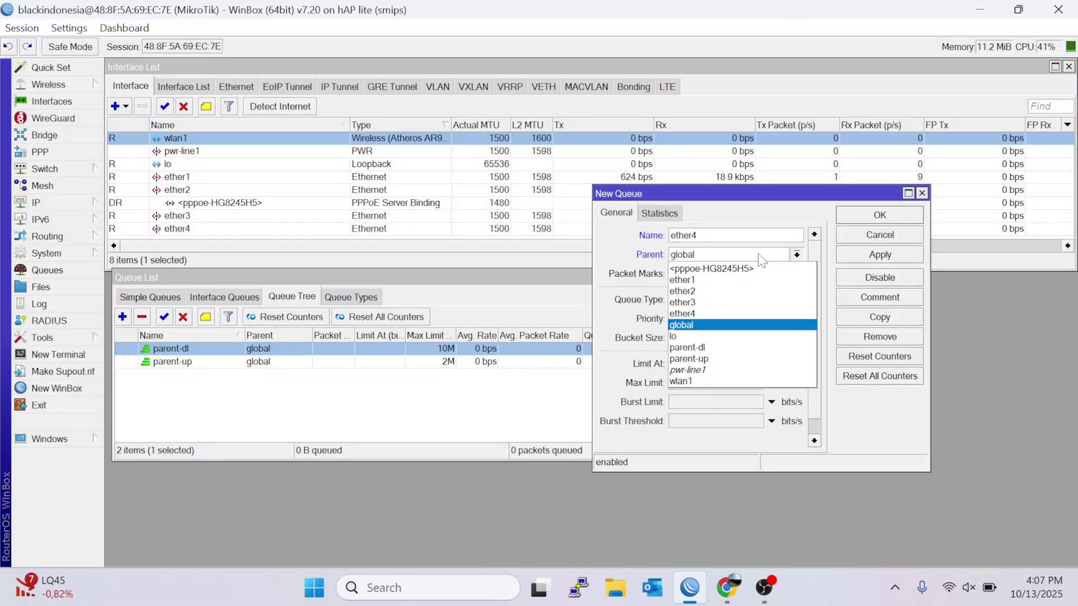
pyautogui.click(724, 347)
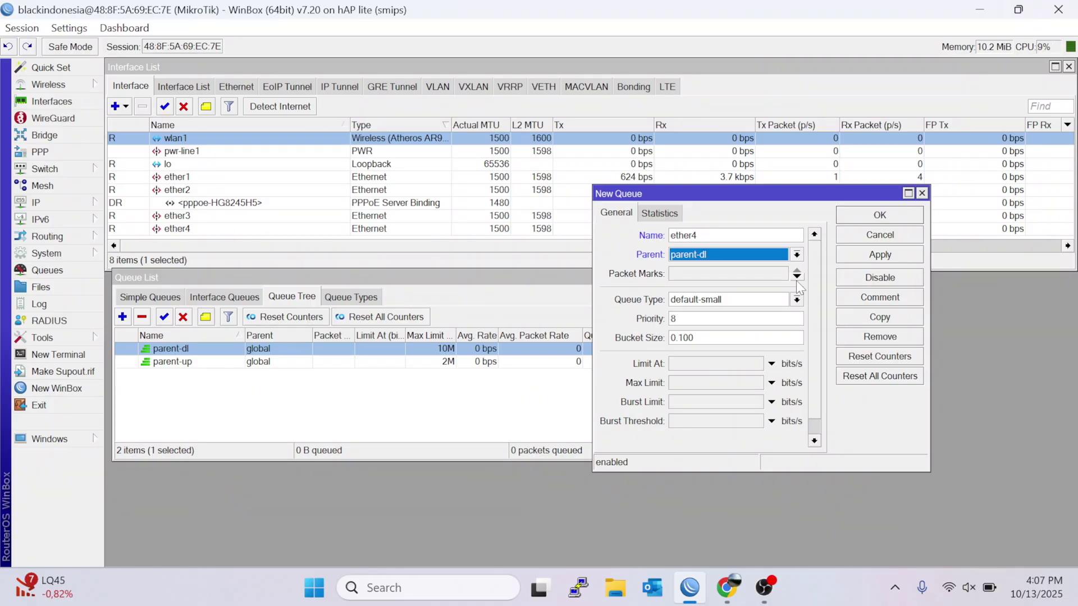
# Step: Set the ether4 queue's packet mark to ether4-dl
pyautogui.click(759, 275)
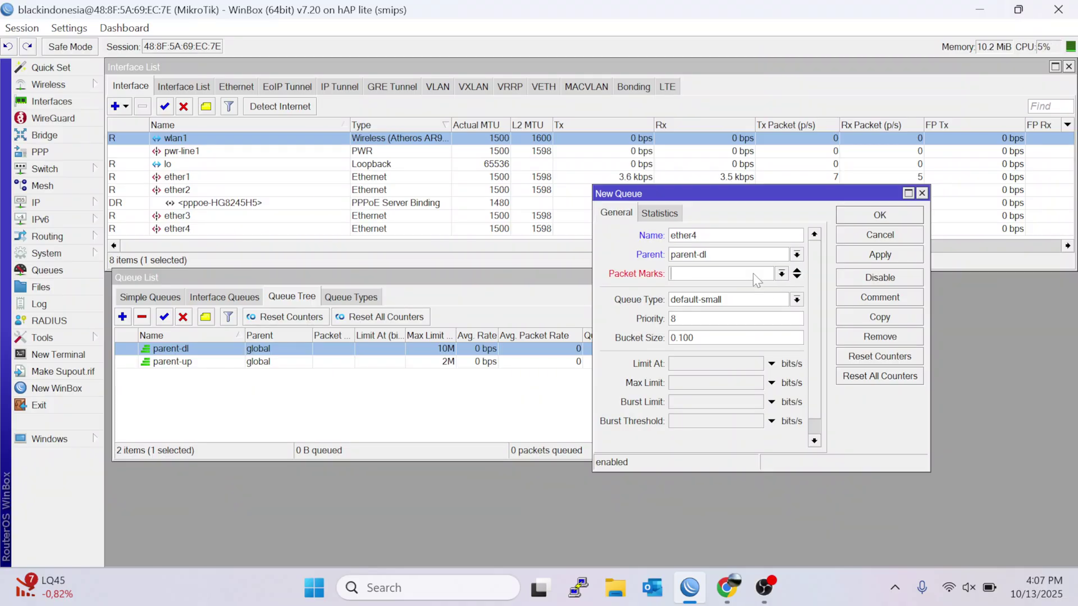
pyautogui.click(781, 276)
pyautogui.press('Escape')
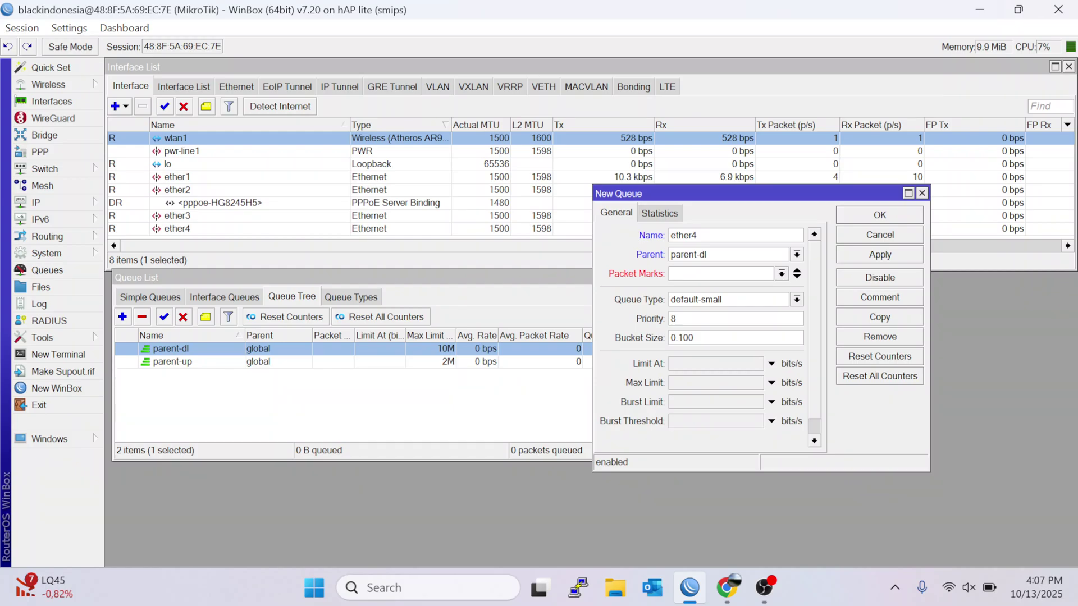
pyautogui.write('pc-dl')
pyautogui.press('BackSpace')
pyautogui.press('BackSpace')
pyautogui.write('ether4')
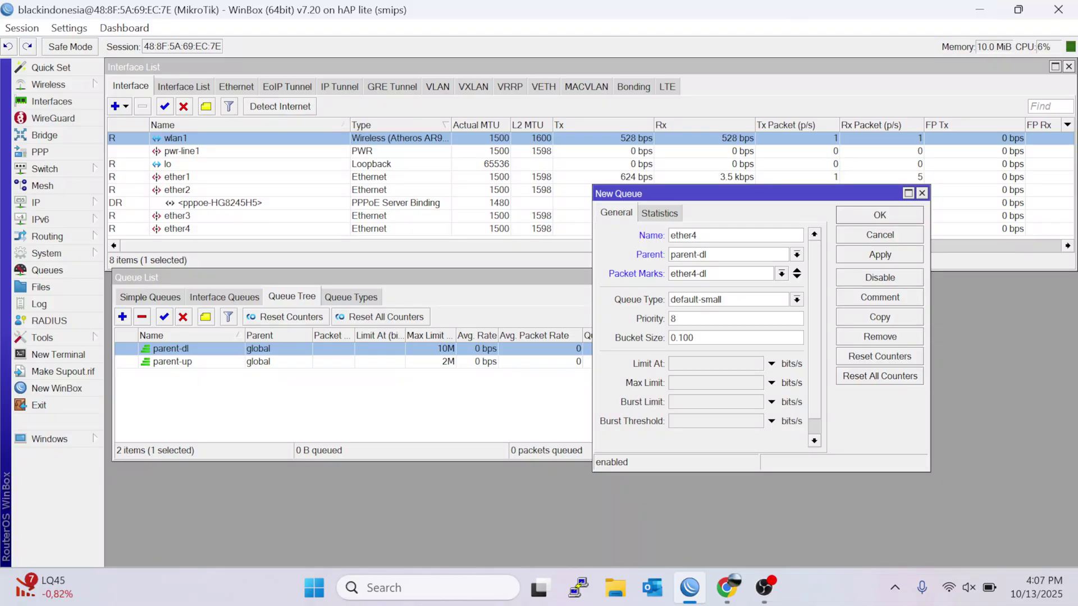
# Step: Move the New Queue dialog up over the Interface List and enlarge it to show all fields down to Burst Time
pyautogui.hotkey('alt', 'Tab')
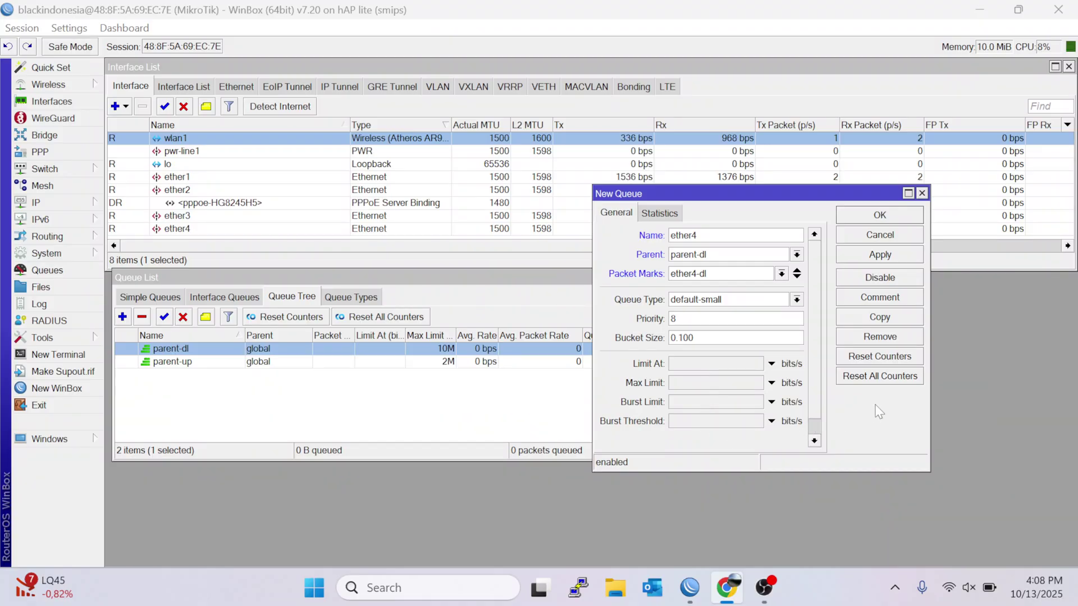
pyautogui.moveTo(808, 187); pyautogui.dragTo(784, 95)
pyautogui.hotkey('alt', 'Tab')
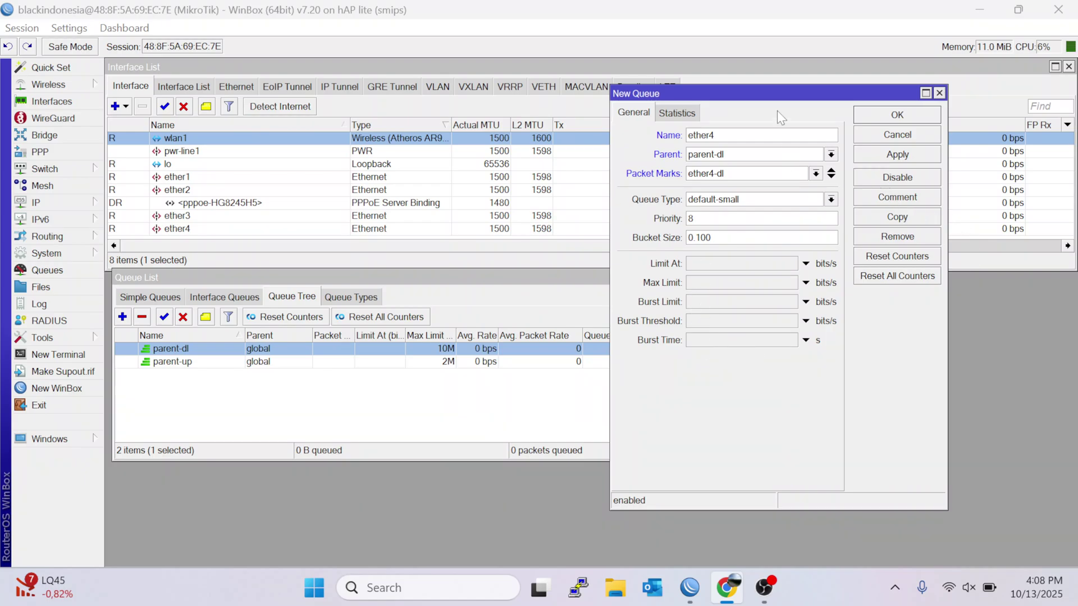
pyautogui.moveTo(759, 107); pyautogui.dragTo(702, 132)
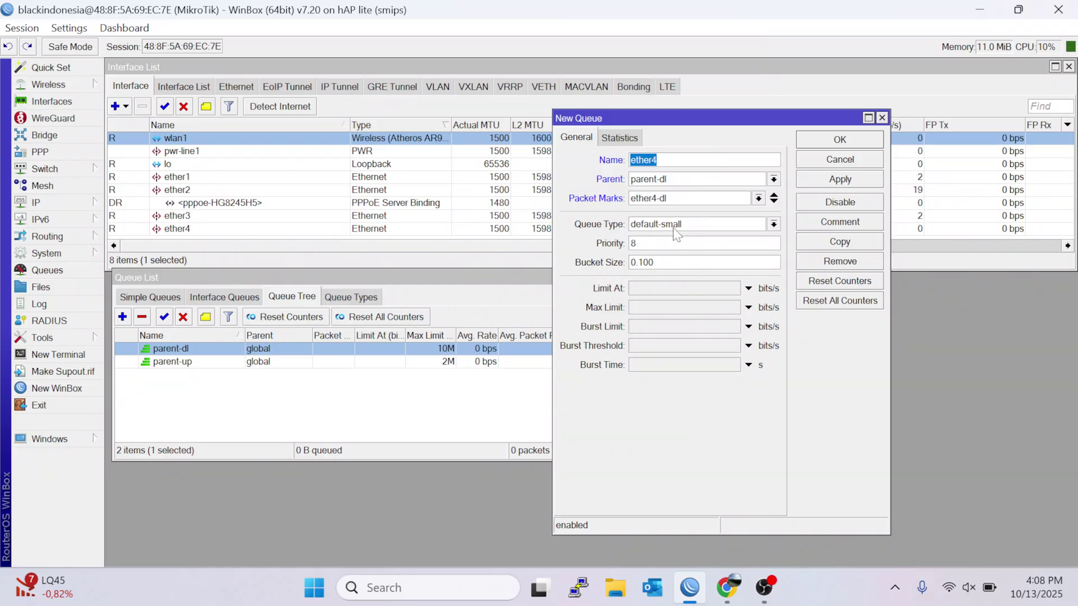
# Step: Apply and save the ether4 queue, then select it under parent-dl in the queue tree
pyautogui.click(866, 182)
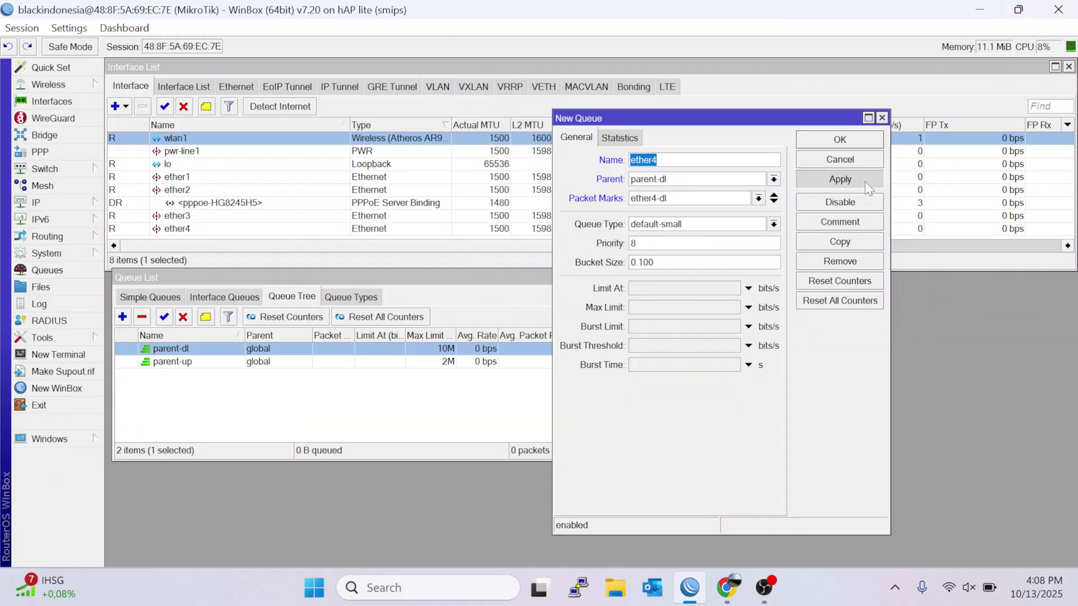
pyautogui.click(844, 139)
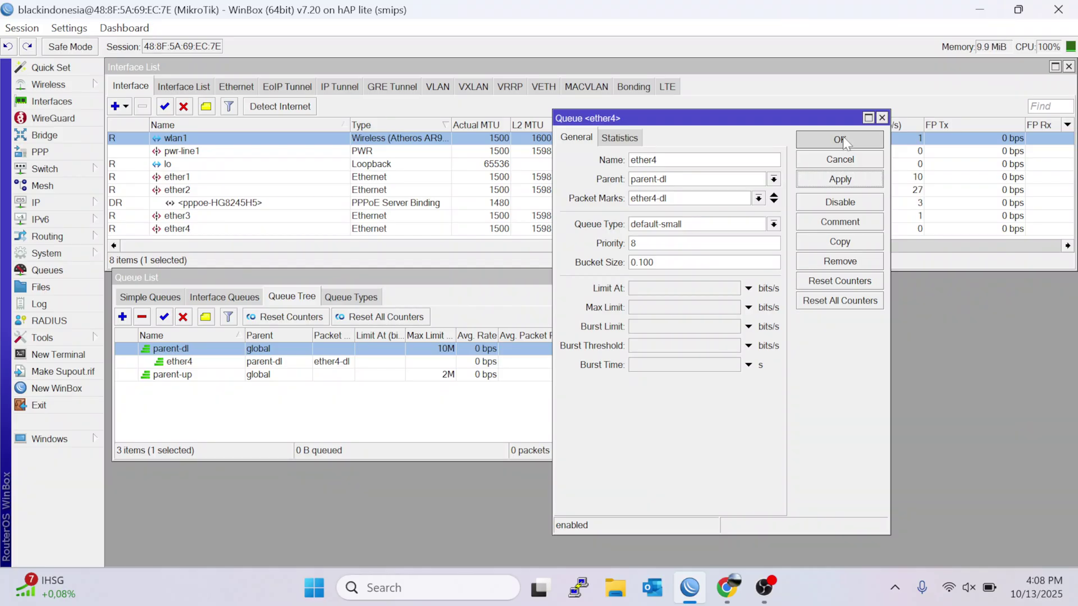
pyautogui.click(221, 364)
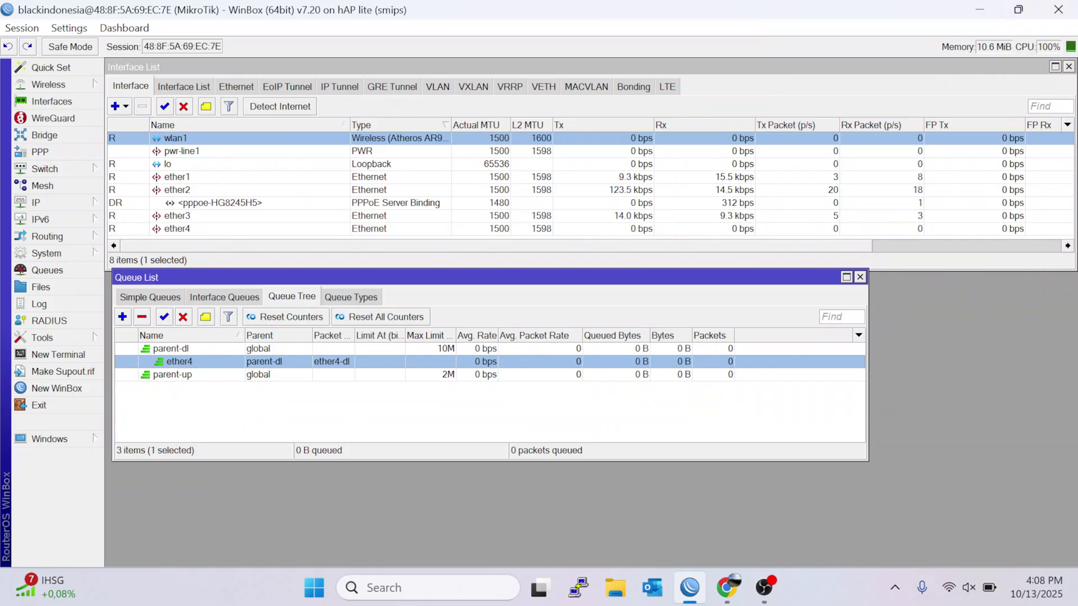
pyautogui.hotkey('alt', 'Tab')
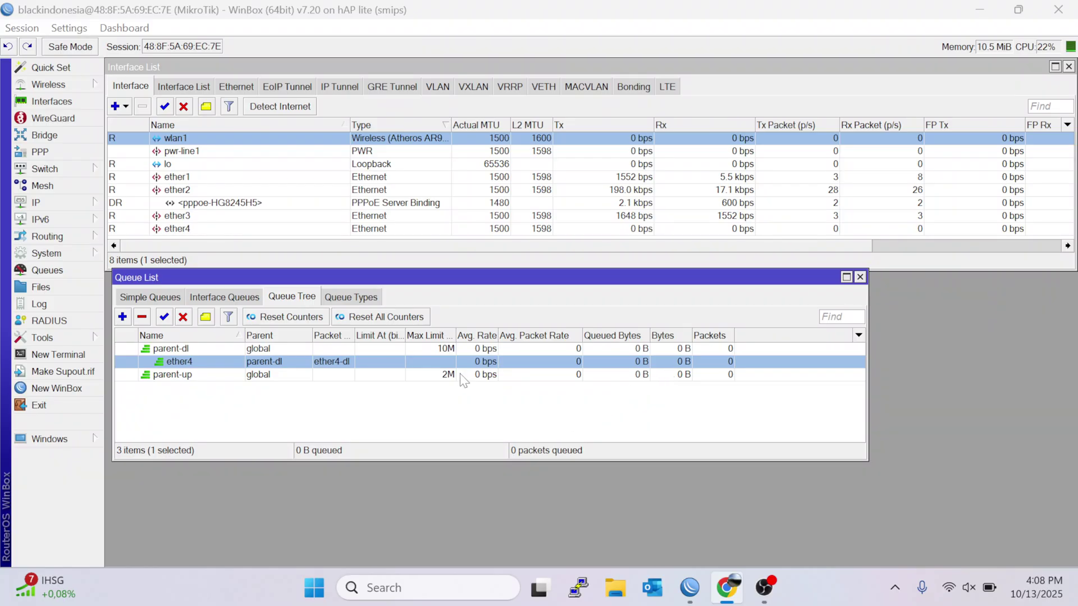
# Step: Create a new queue named ether3 with parent parent-dl and packet mark ether3-dl
pyautogui.click(123, 316)
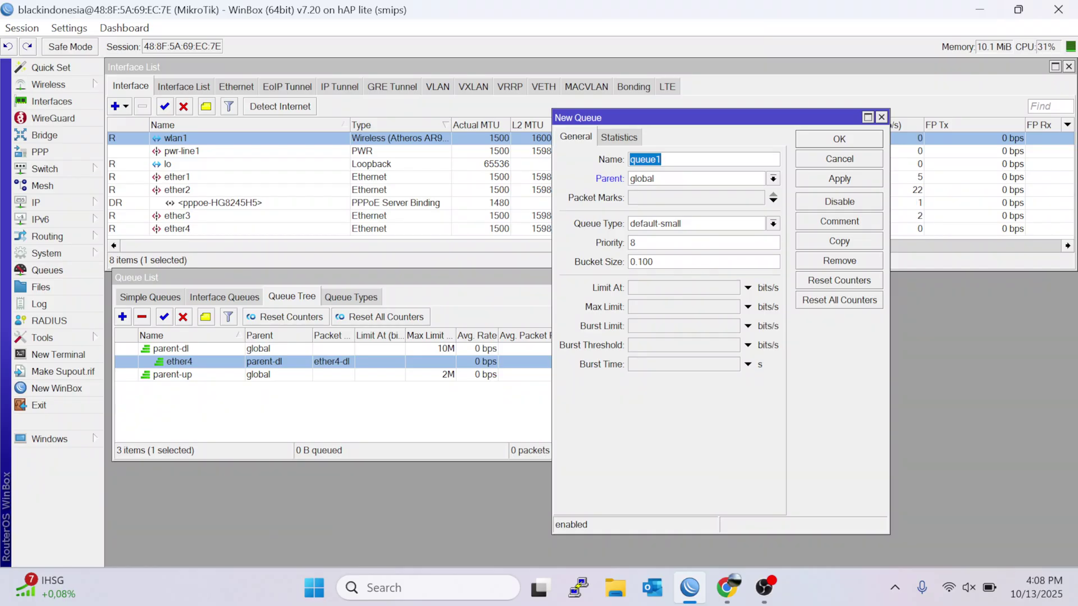
pyautogui.write('ether3')
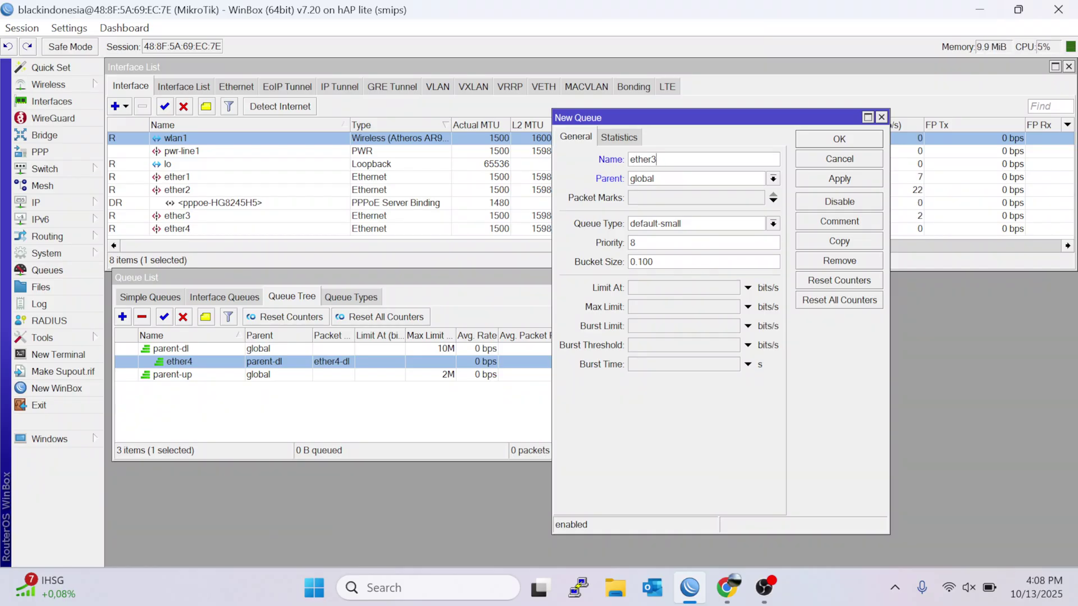
pyautogui.click(726, 177)
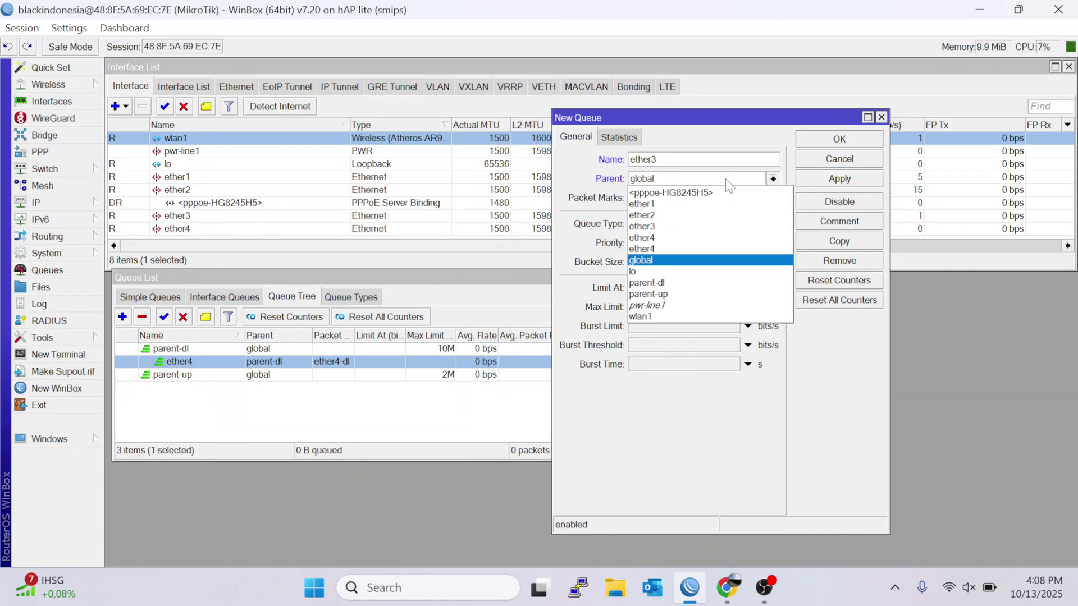
pyautogui.click(685, 284)
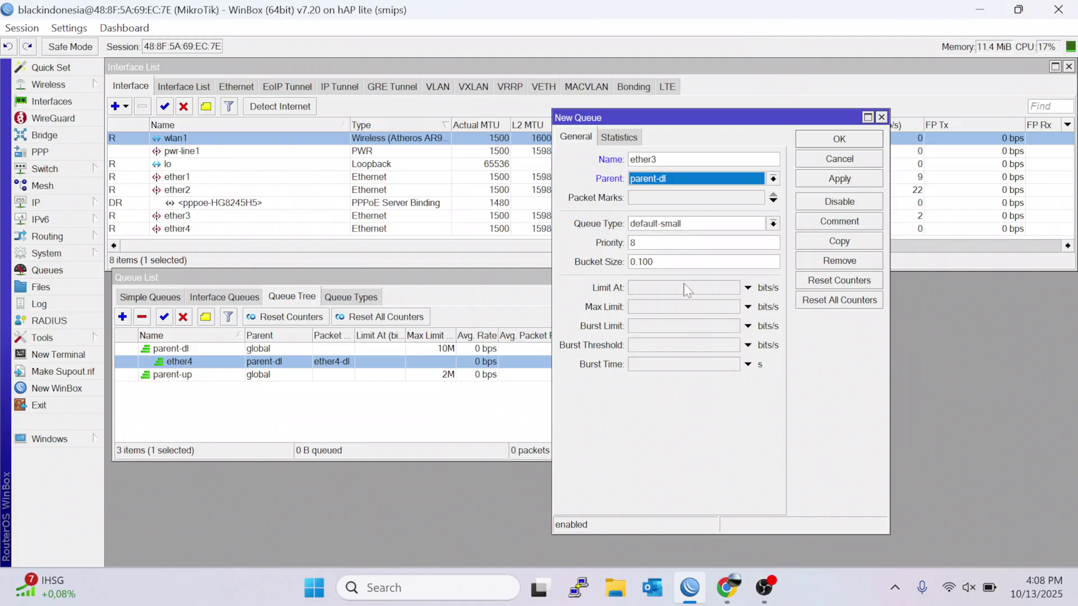
pyautogui.click(691, 198)
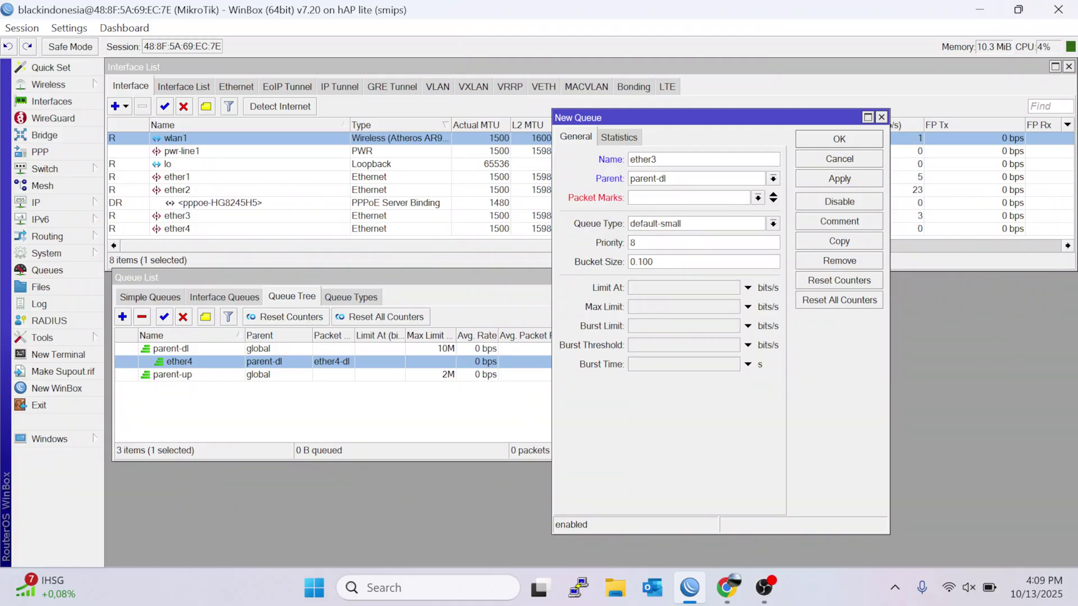
pyautogui.write('ether3-dl')
pyautogui.hotkey('alt', 'Tab')
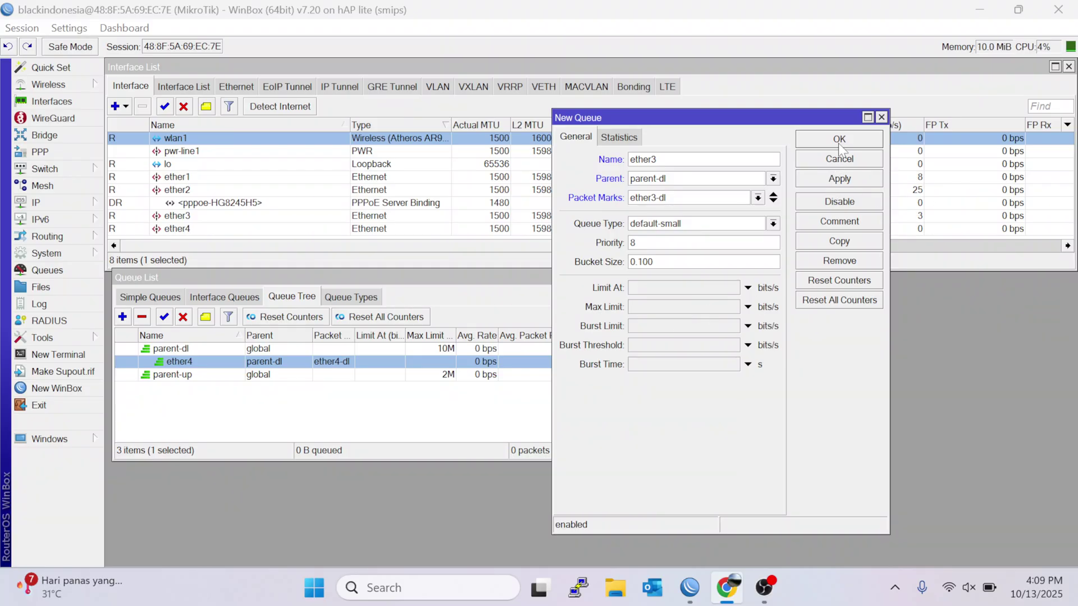
pyautogui.hotkey('alt', 'Tab')
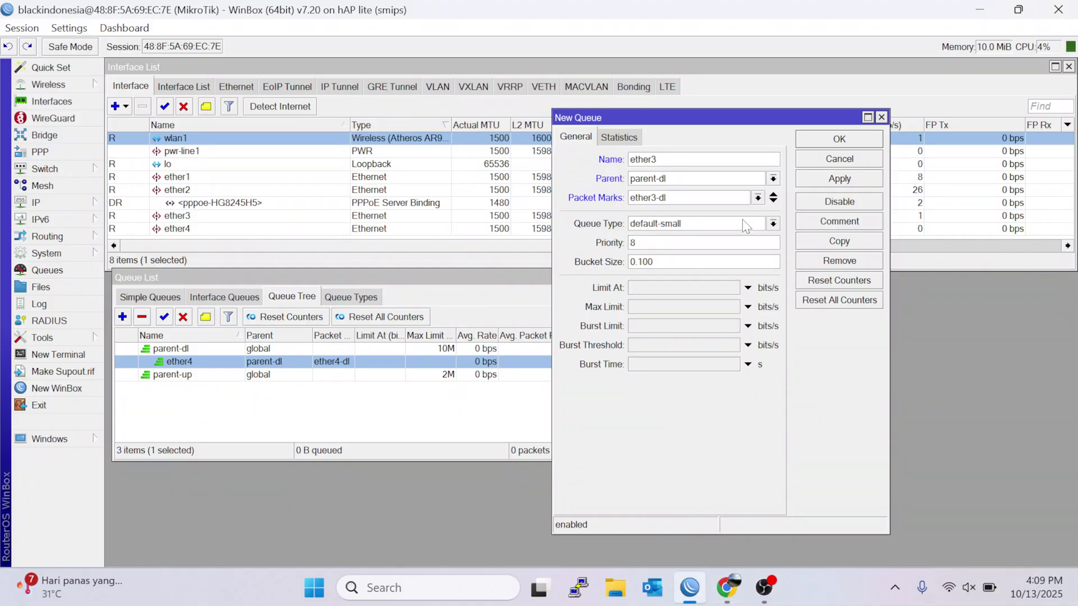
# Step: Review the queue type options for the ether3 queue, keep default-small, and save the queue
pyautogui.click(745, 224)
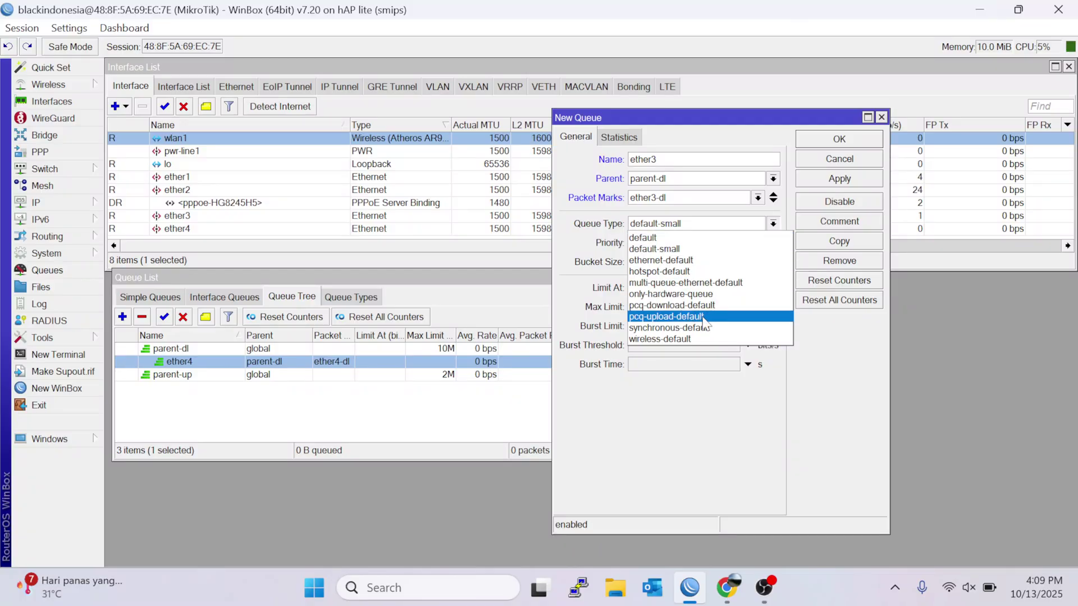
pyautogui.click(758, 161)
pyautogui.click(774, 224)
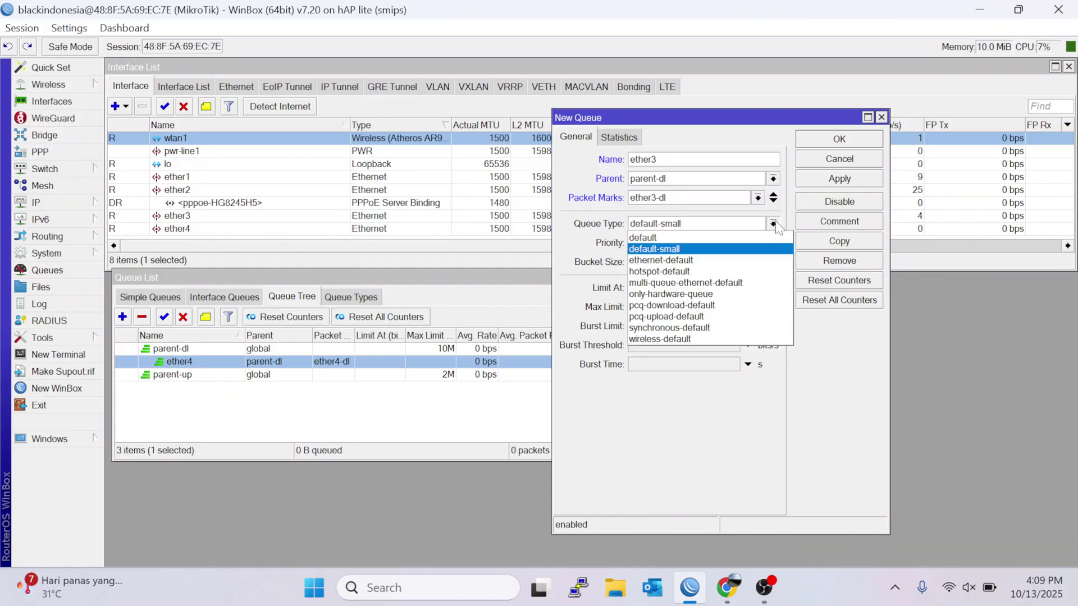
pyautogui.click(774, 224)
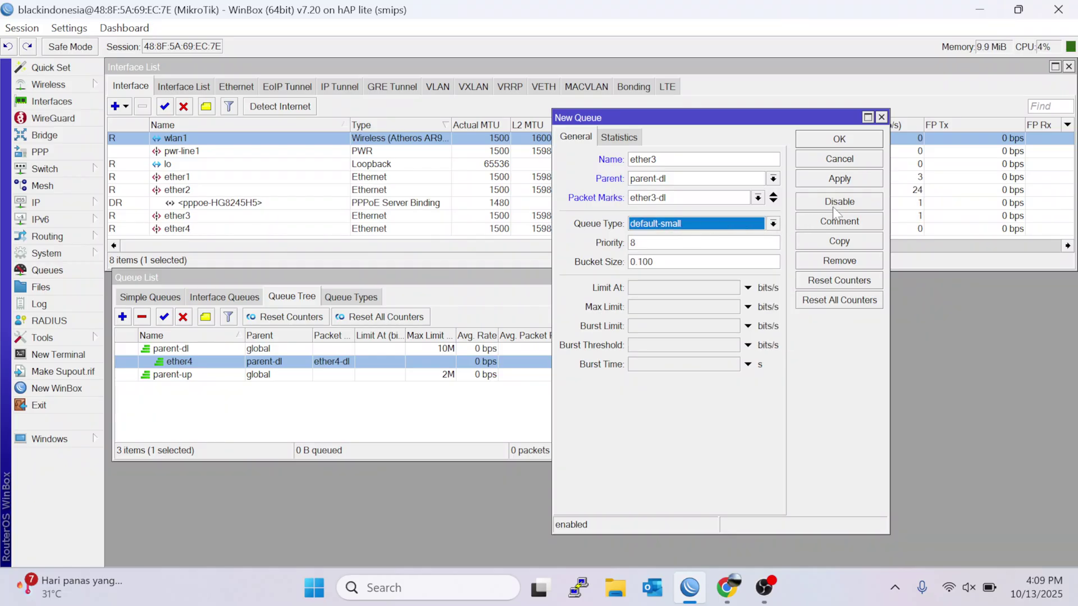
pyautogui.click(690, 243)
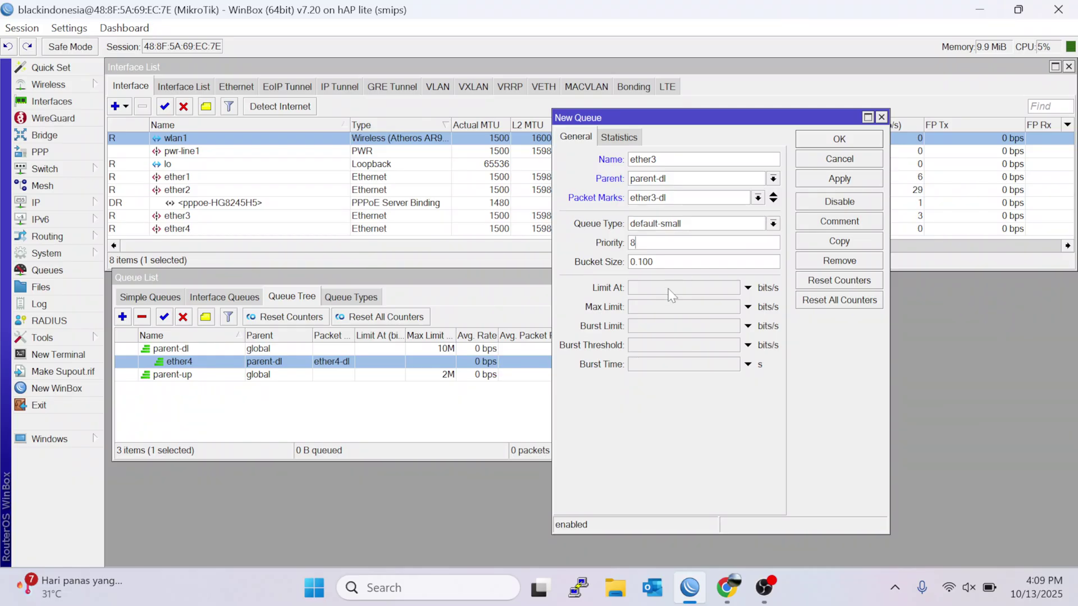
pyautogui.click(829, 180)
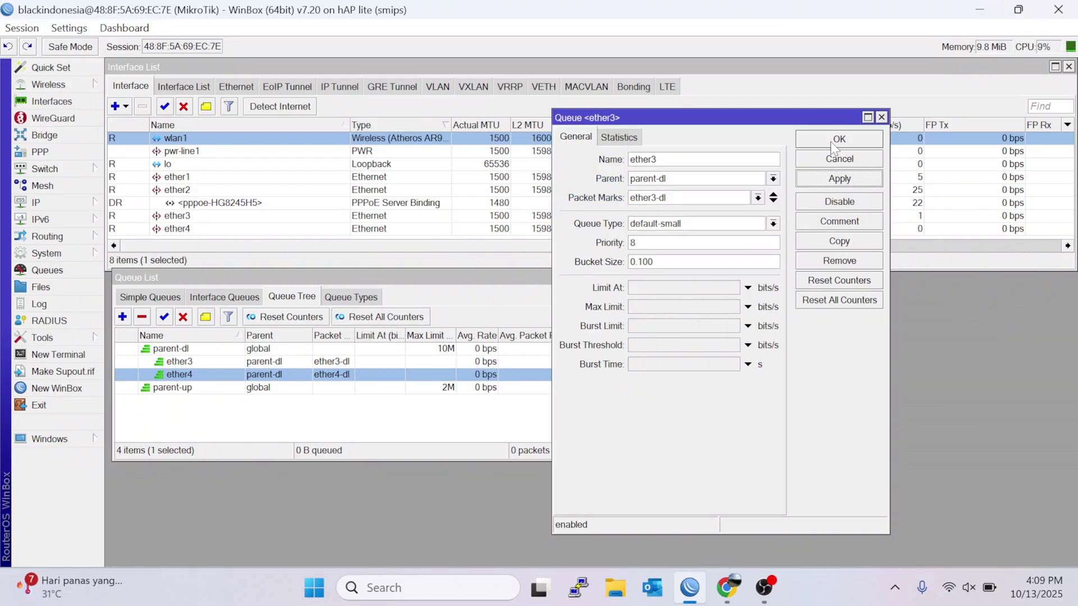
pyautogui.click(830, 141)
pyautogui.click(206, 433)
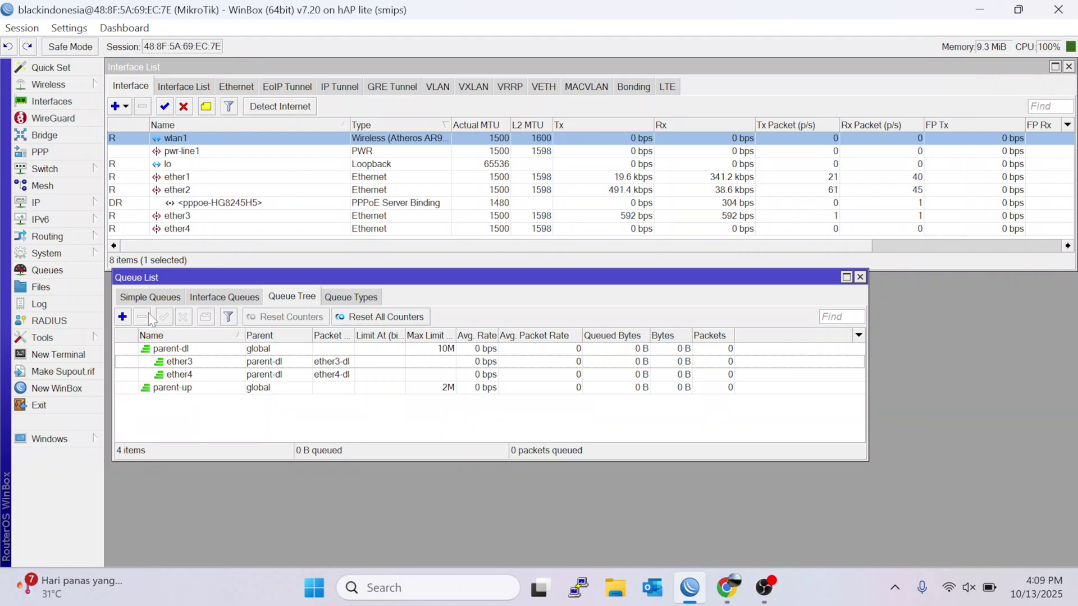
# Step: Add a queue named wifi with parent parent-dl and no packet mark, and save it
pyautogui.click(122, 317)
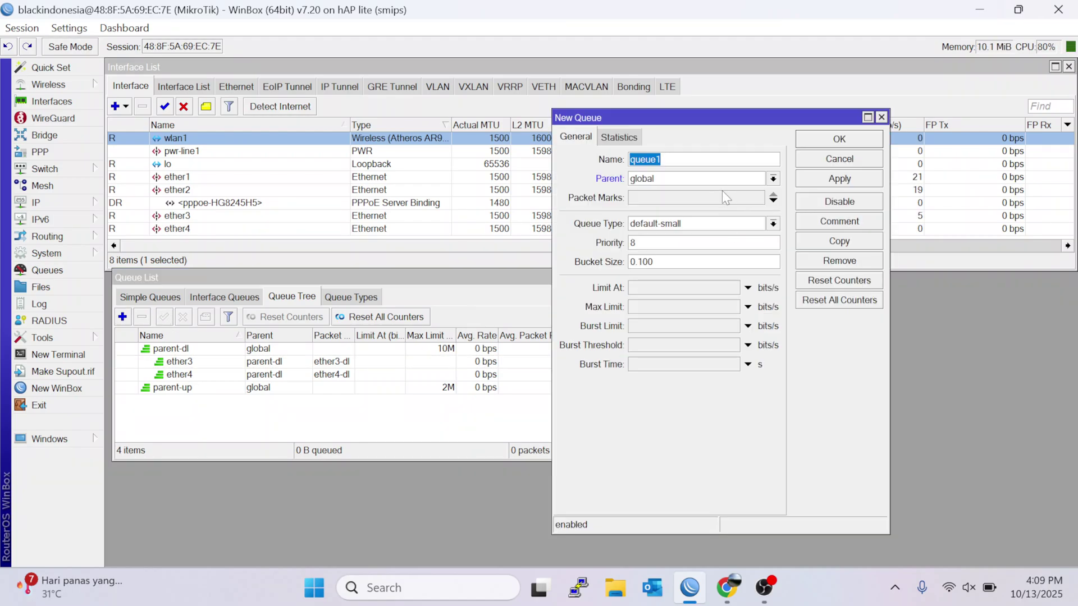
pyautogui.write('w')
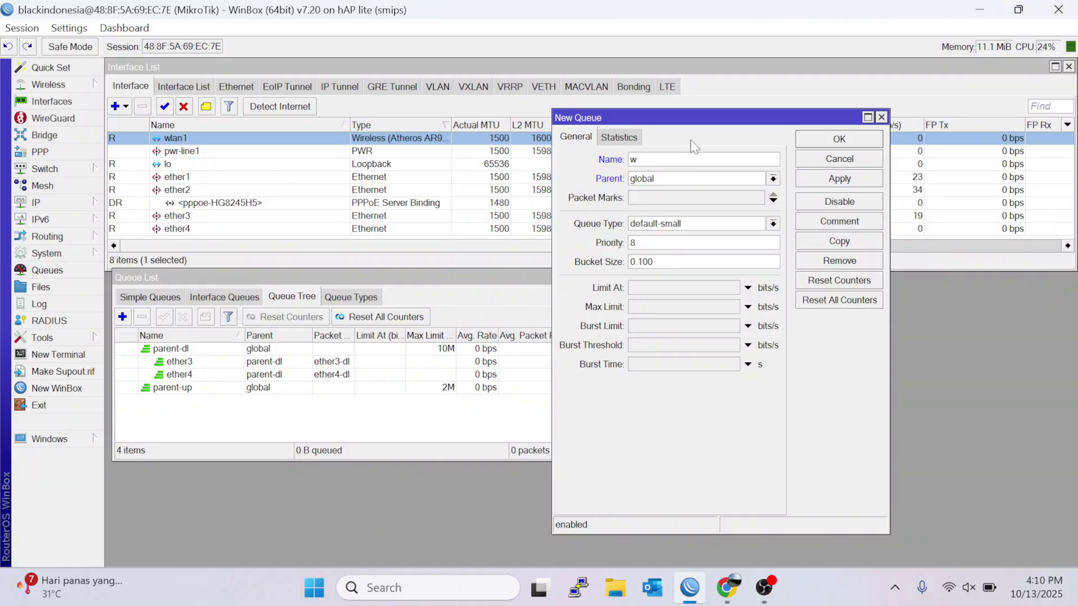
pyautogui.write('ifi')
pyautogui.click(702, 180)
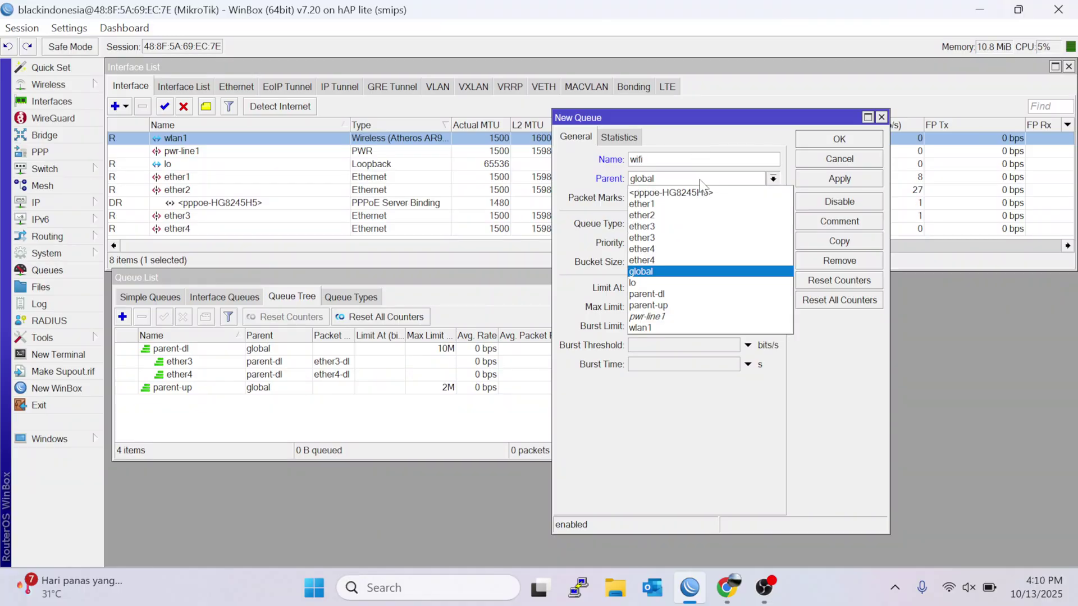
pyautogui.click(668, 295)
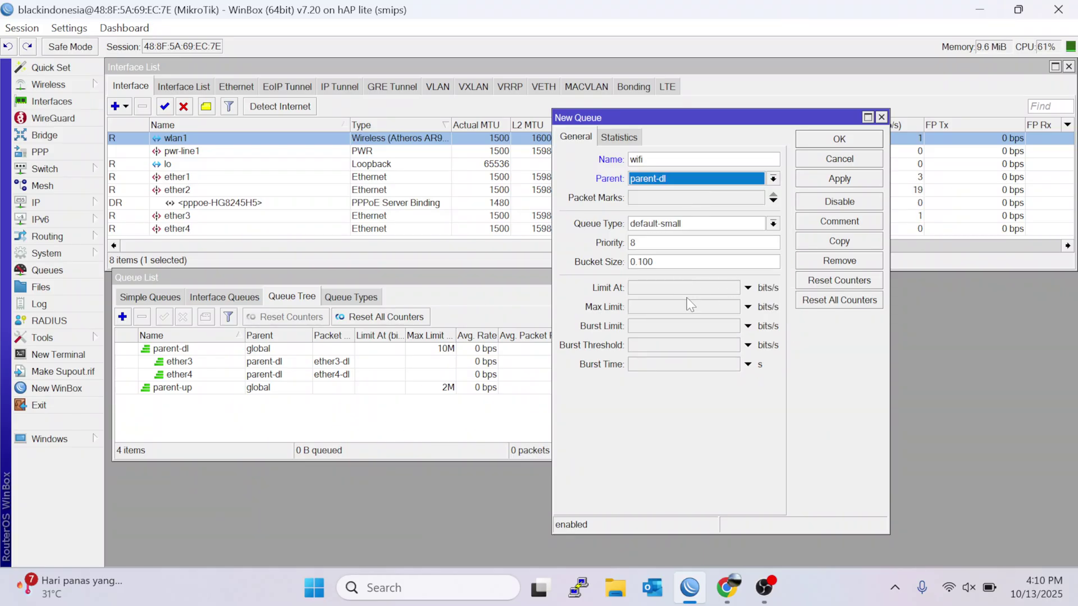
pyautogui.click(849, 180)
pyautogui.click(845, 141)
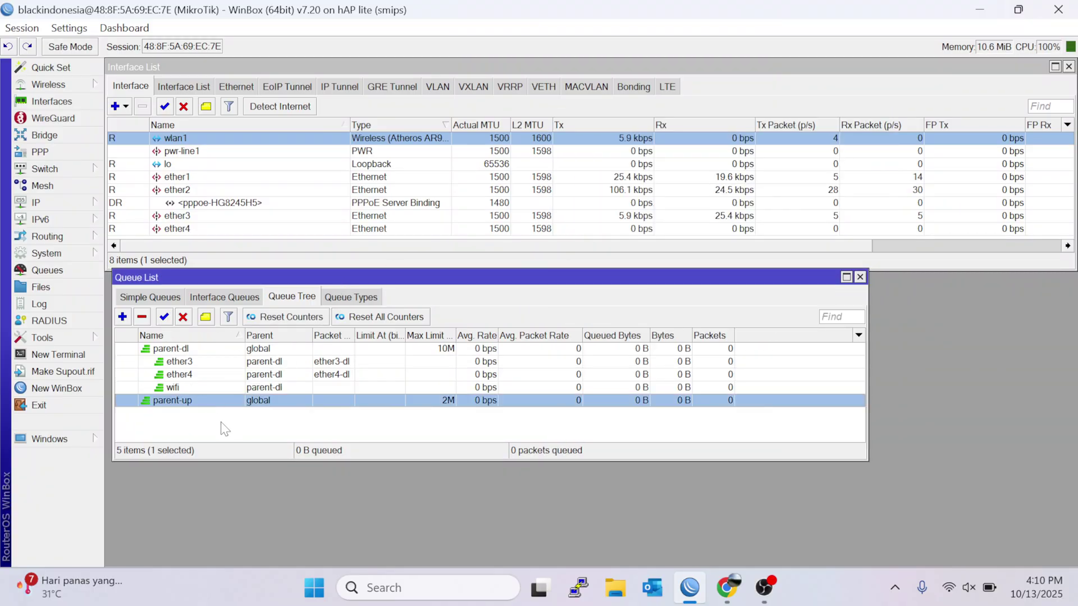
# Step: Make the Queue List window taller and start a new queue named ether3 with parent parent-up
pyautogui.moveTo(280, 456); pyautogui.dragTo(281, 518)
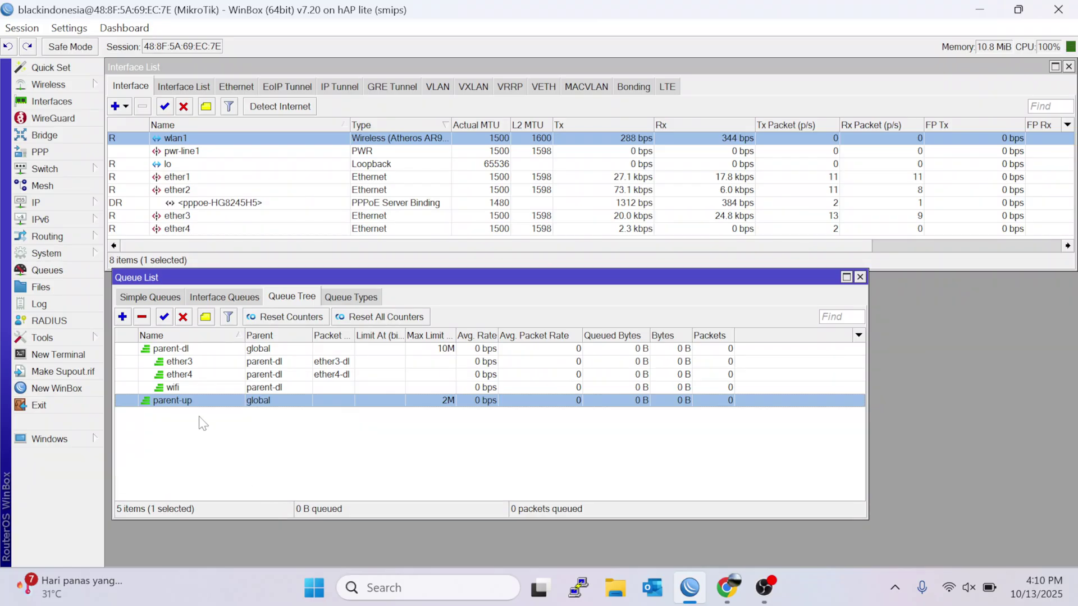
pyautogui.click(122, 317)
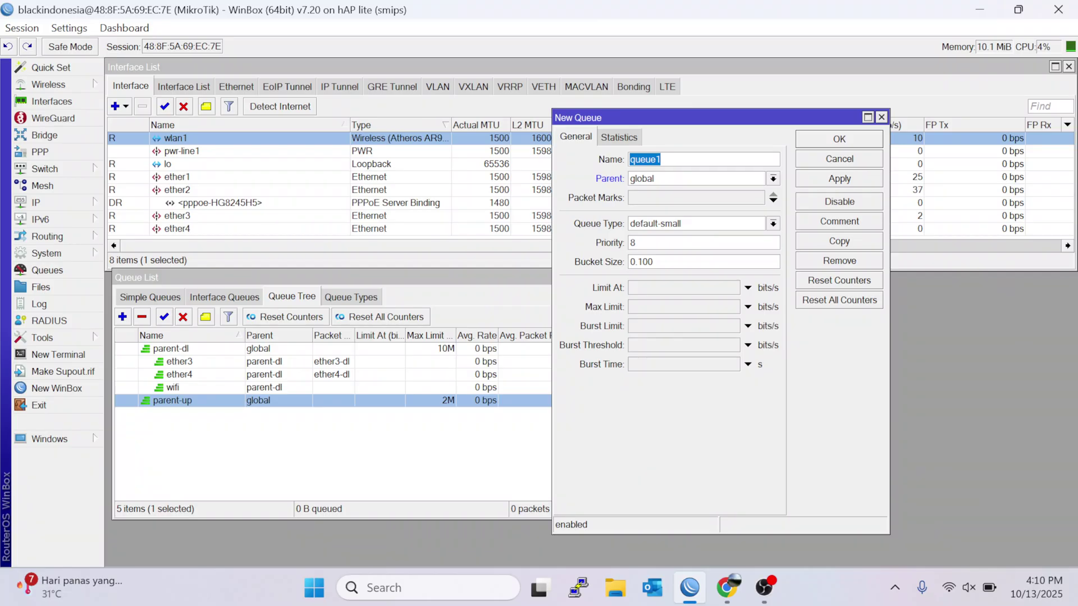
pyautogui.write('ether3')
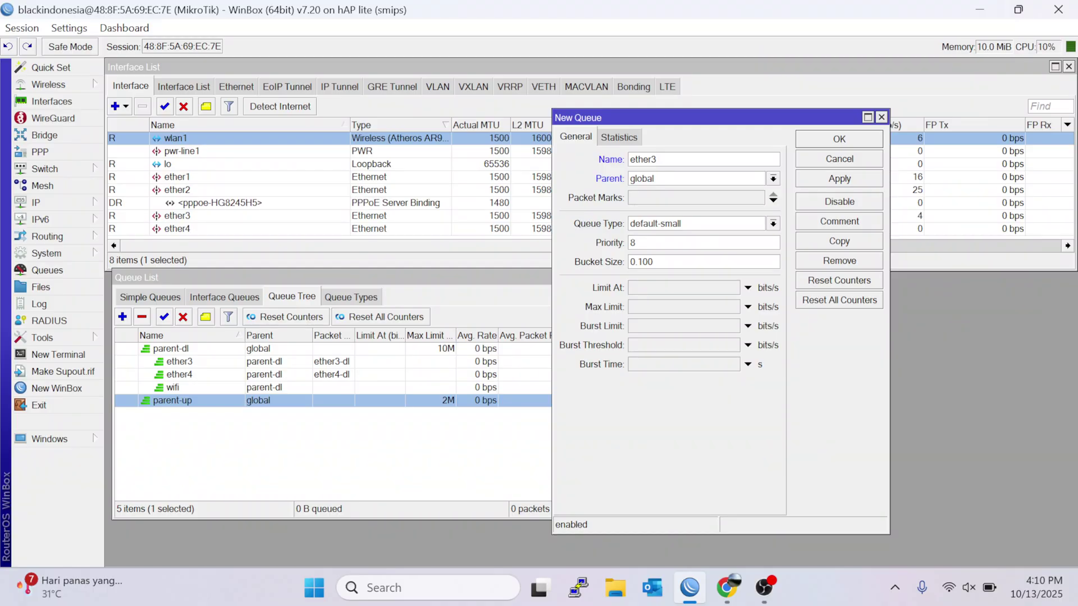
pyautogui.click(693, 179)
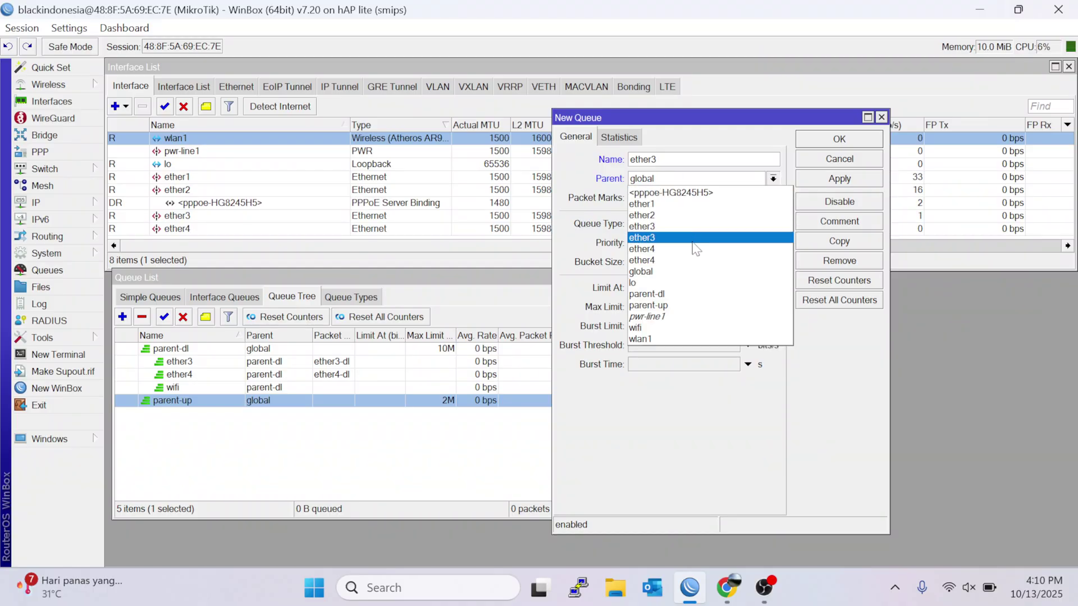
pyautogui.click(679, 306)
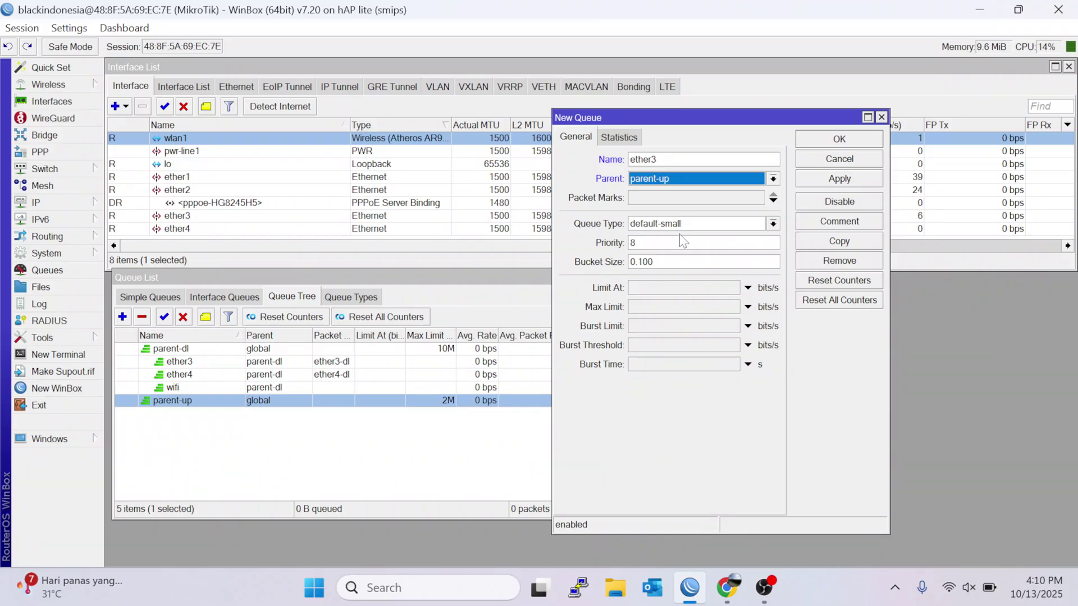
# Step: Set the new upload queue's packet mark to ether3-up and try to apply the queue
pyautogui.click(679, 199)
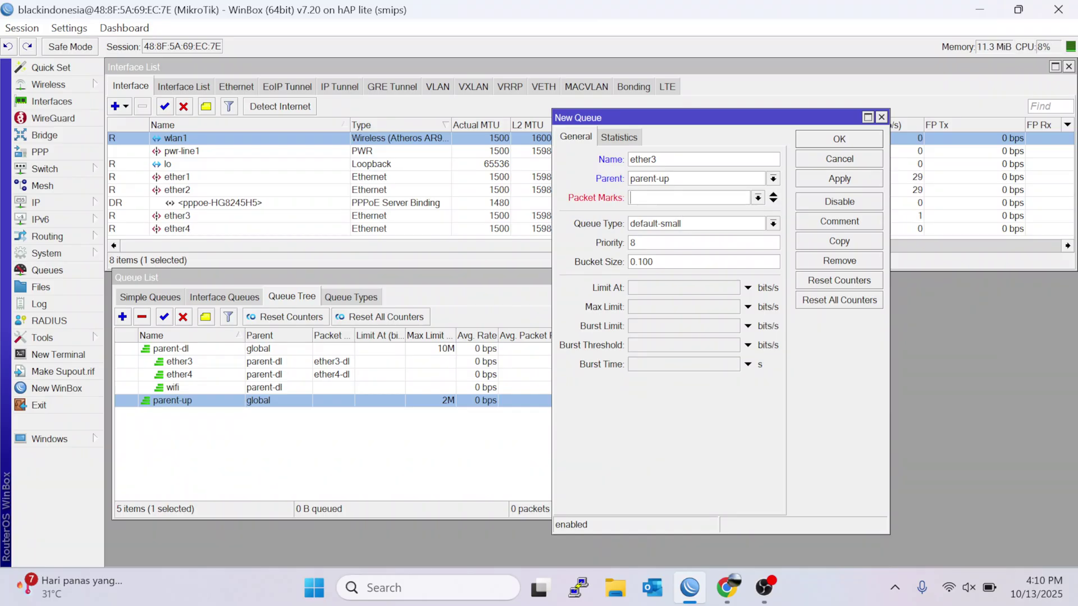
pyautogui.write('ether3')
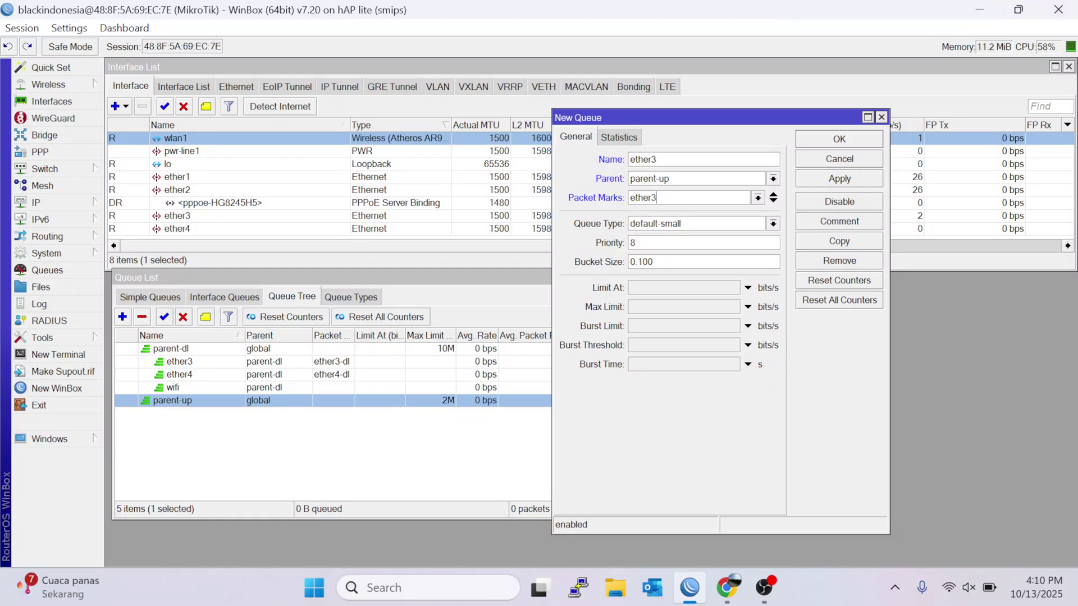
pyautogui.write('-up')
pyautogui.click(840, 178)
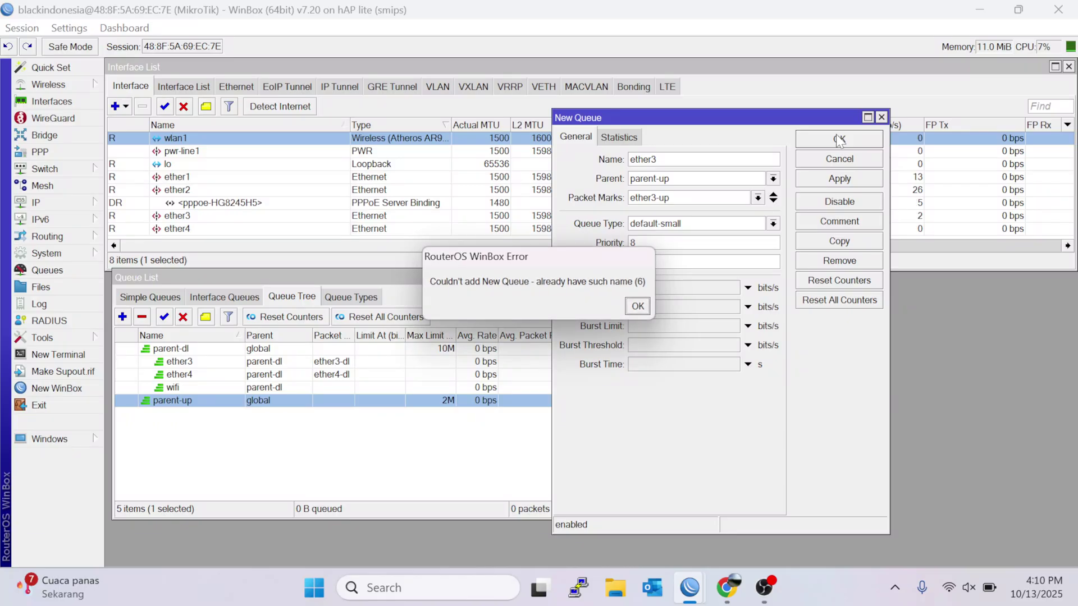
pyautogui.click(637, 306)
# Step: Rename the upload queue to ether3-up, then apply and save it
pyautogui.click(670, 198)
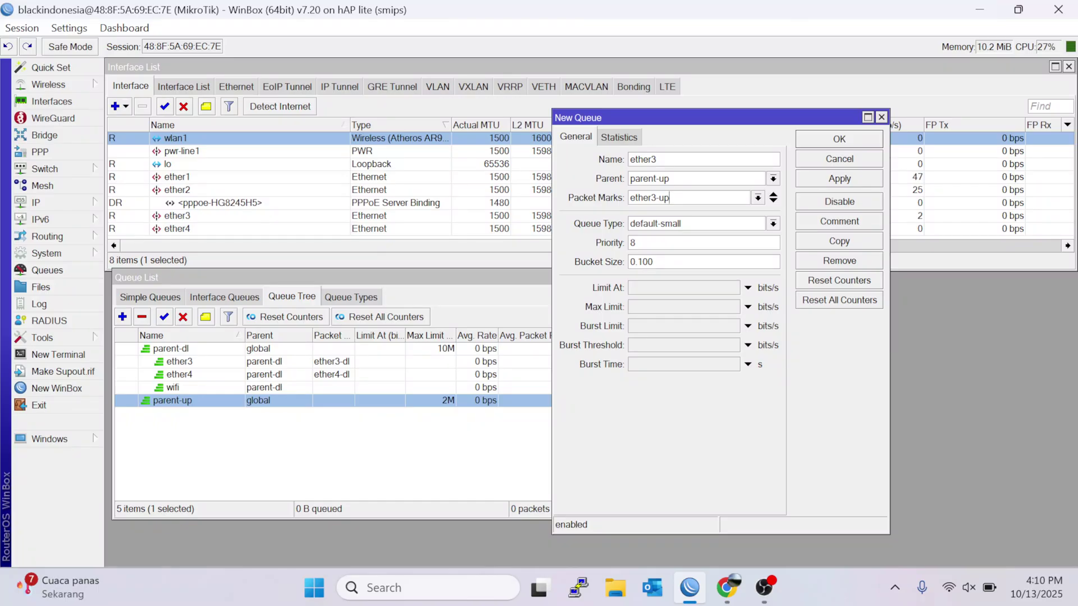
pyautogui.click(656, 160)
pyautogui.write('-up')
pyautogui.click(814, 183)
pyautogui.click(840, 138)
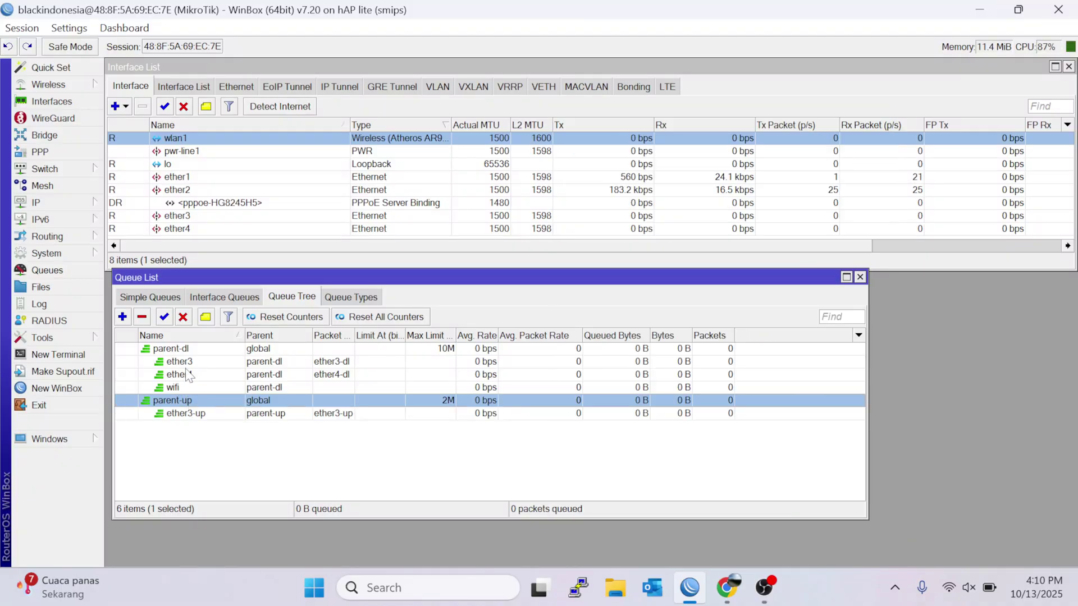
pyautogui.click(185, 365)
pyautogui.press('Down')
pyautogui.press('Down')
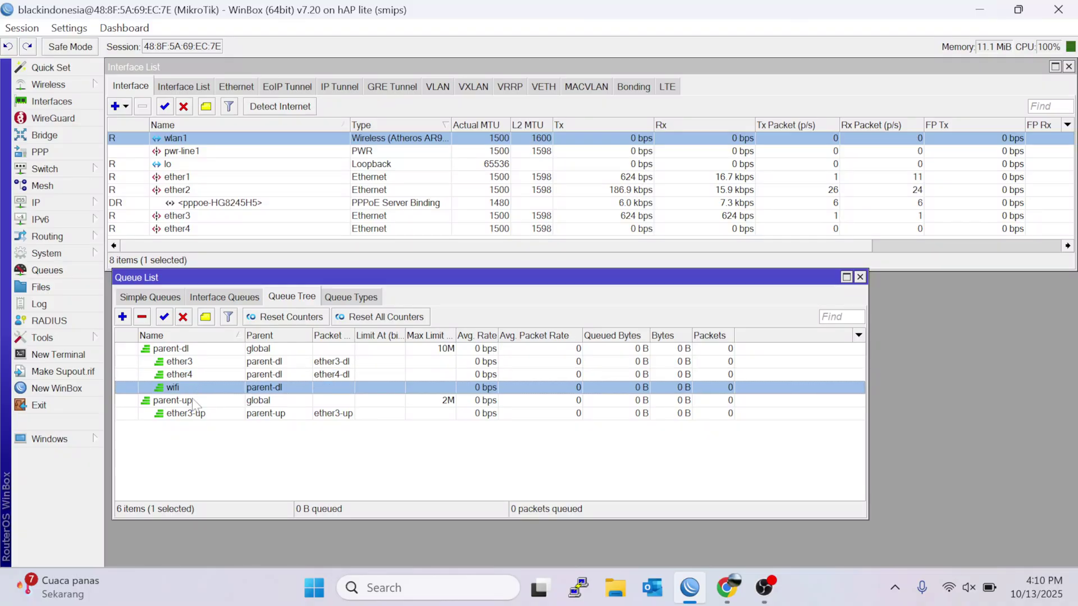
pyautogui.click(196, 415)
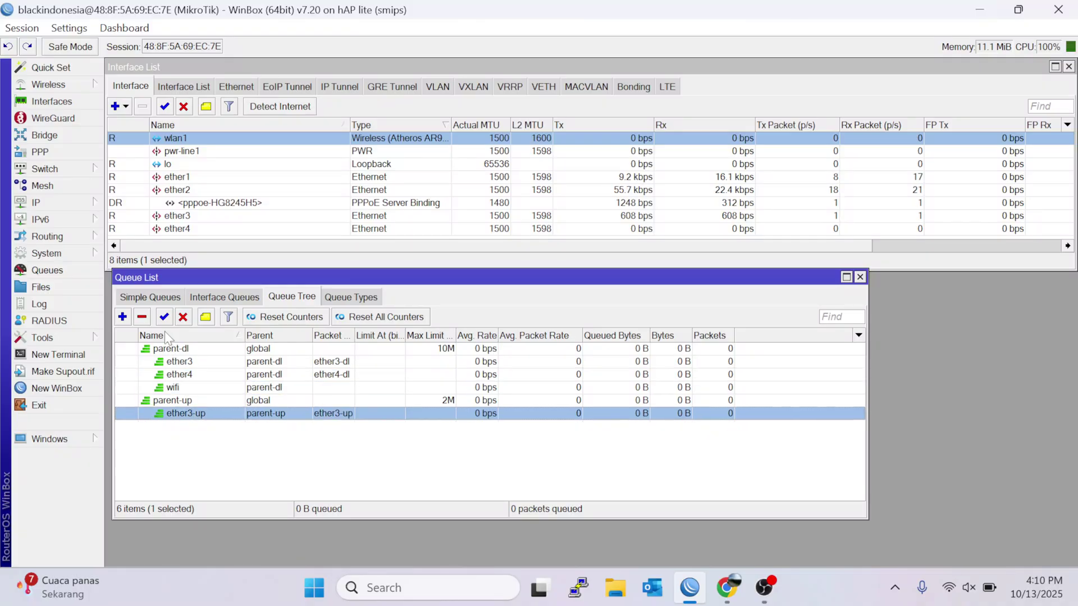
# Step: Add a queue named ether4-up with parent parent-up and packet mark ether4-up, and save it
pyautogui.click(123, 317)
pyautogui.write('ether4')
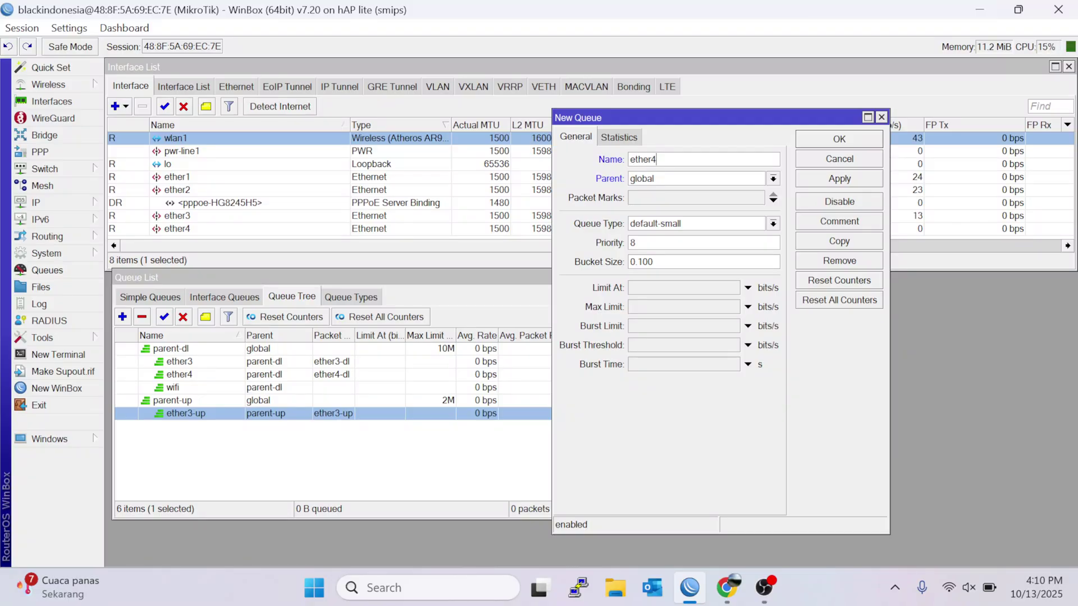
pyautogui.write('-up')
pyautogui.click(685, 182)
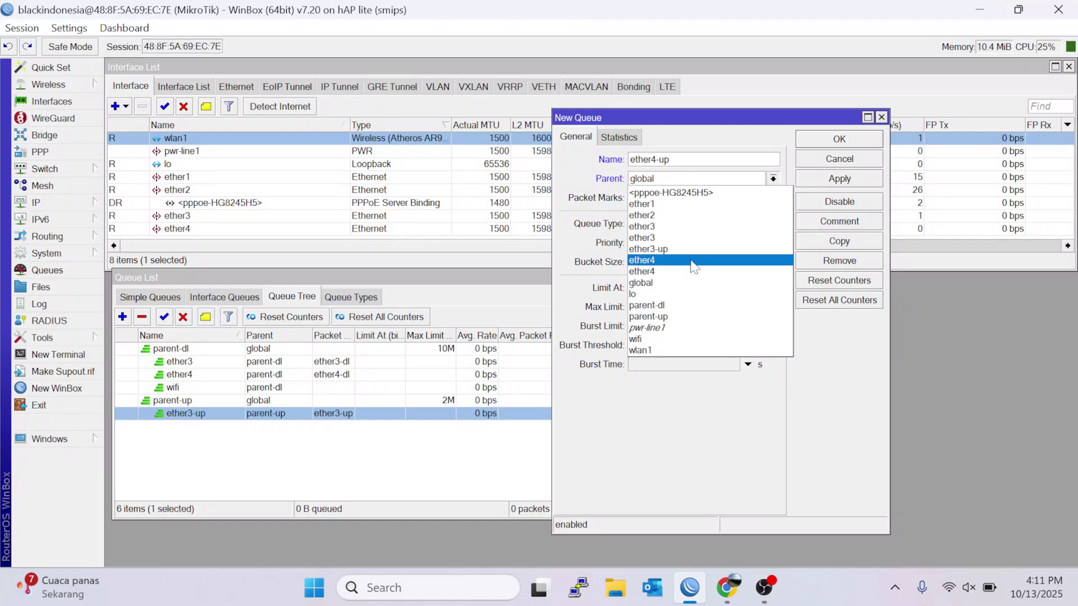
pyautogui.click(676, 316)
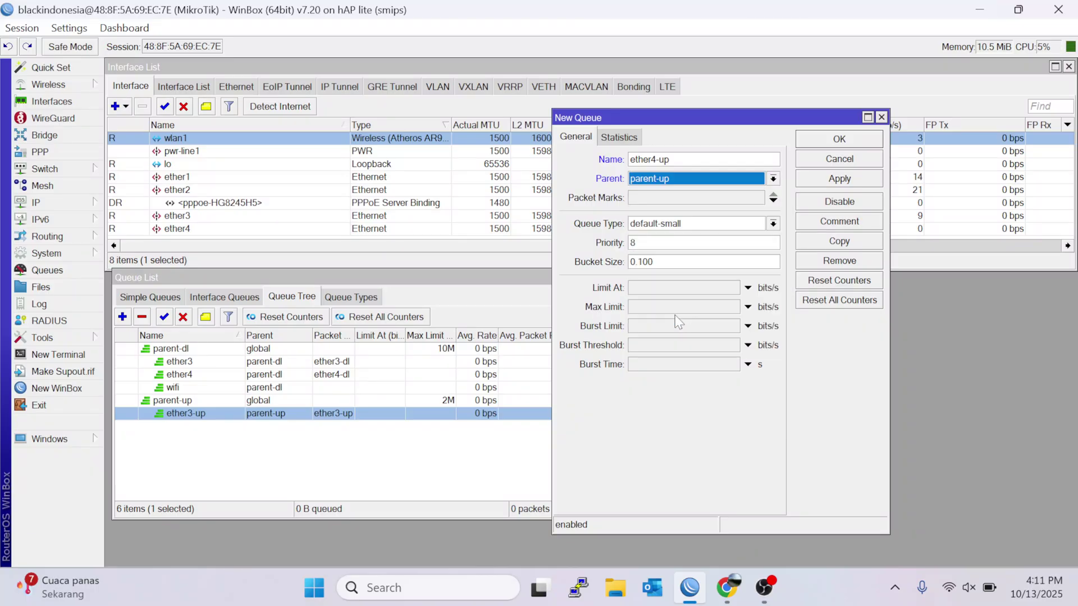
pyautogui.click(671, 197)
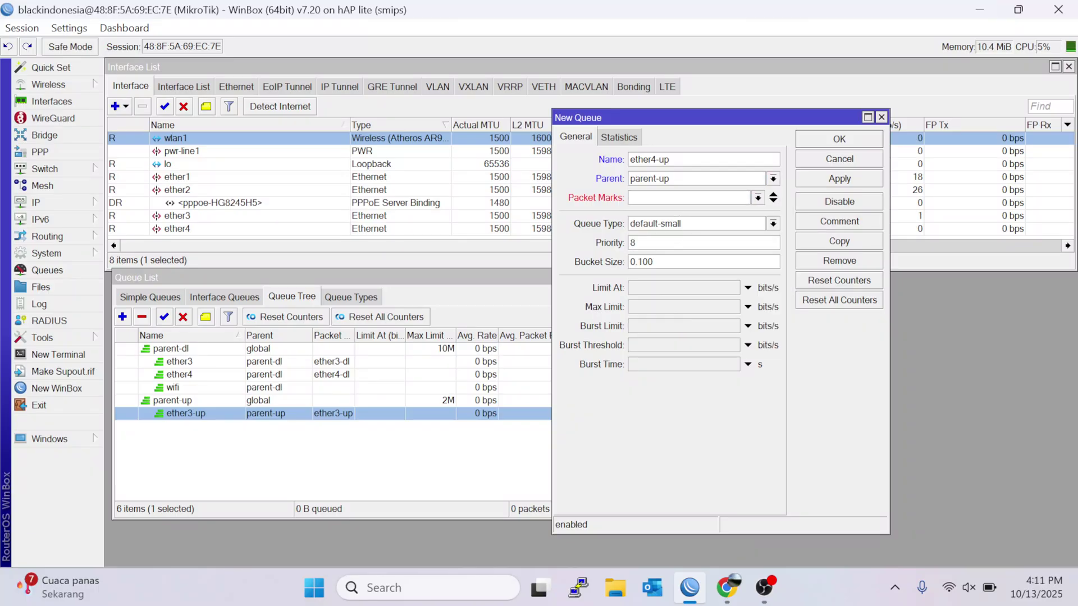
pyautogui.write('ether4-up')
pyautogui.click(827, 174)
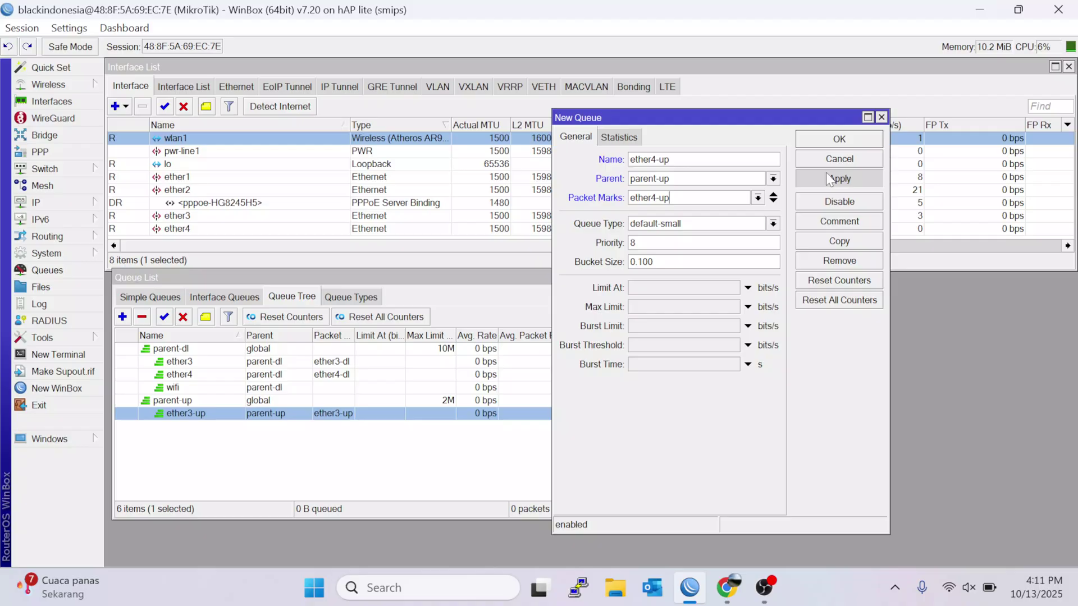
pyautogui.click(822, 141)
# Step: Compare the max limits of the parent-dl and parent-up queues in the queue tree
pyautogui.click(442, 350)
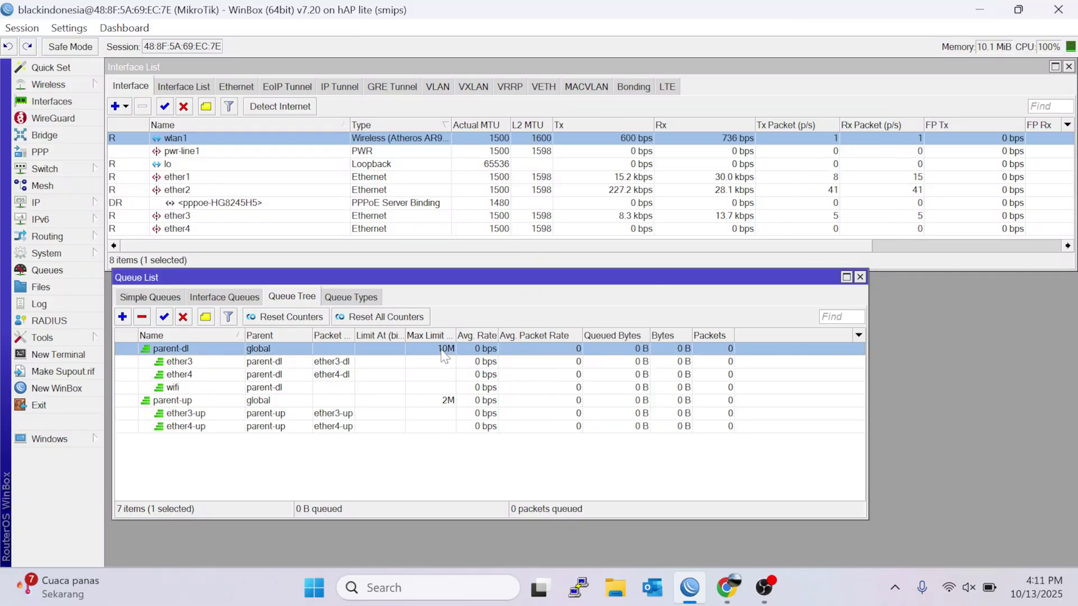
pyautogui.click(447, 402)
pyautogui.click(444, 350)
pyautogui.click(447, 402)
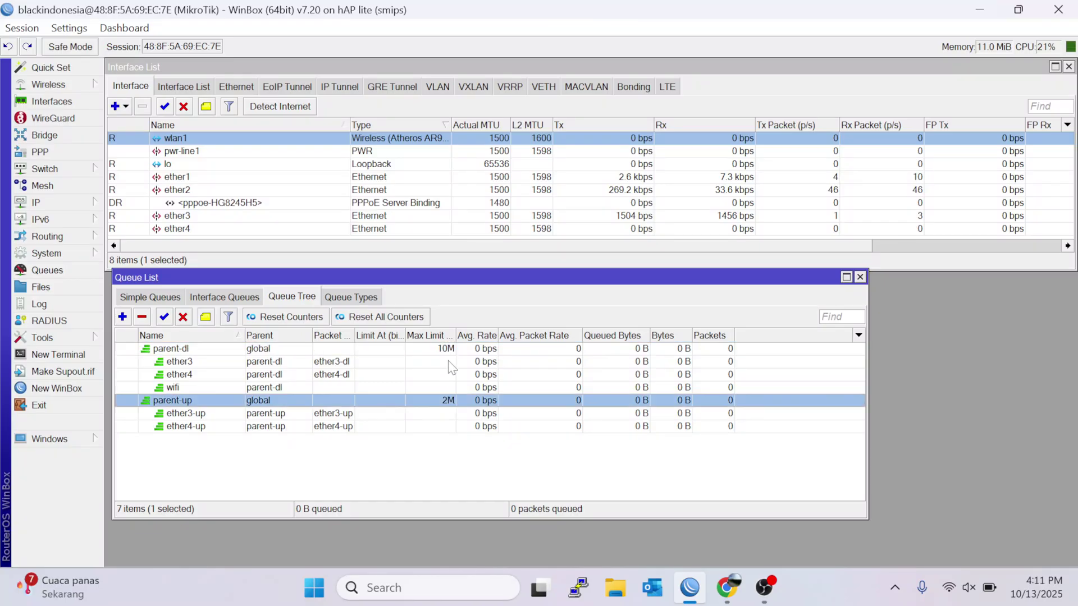
pyautogui.click(445, 351)
pyautogui.click(449, 401)
pyautogui.click(449, 414)
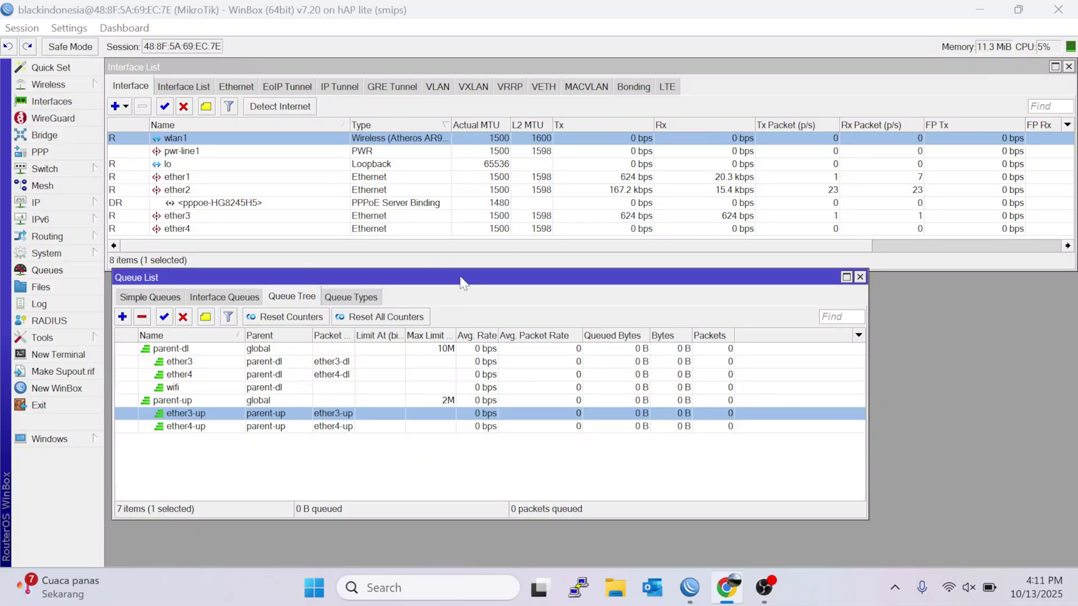
# Step: Shift the Queue List window slightly and set the ether3 download queue's max limit to 2M, saving the queue
pyautogui.moveTo(354, 288)
pyautogui.mouseDown()
pyautogui.moveTo(379, 302)
pyautogui.moveTo(348, 287)
pyautogui.mouseUp()
pyautogui.click(175, 360)
pyautogui.doubleClick(201, 362)
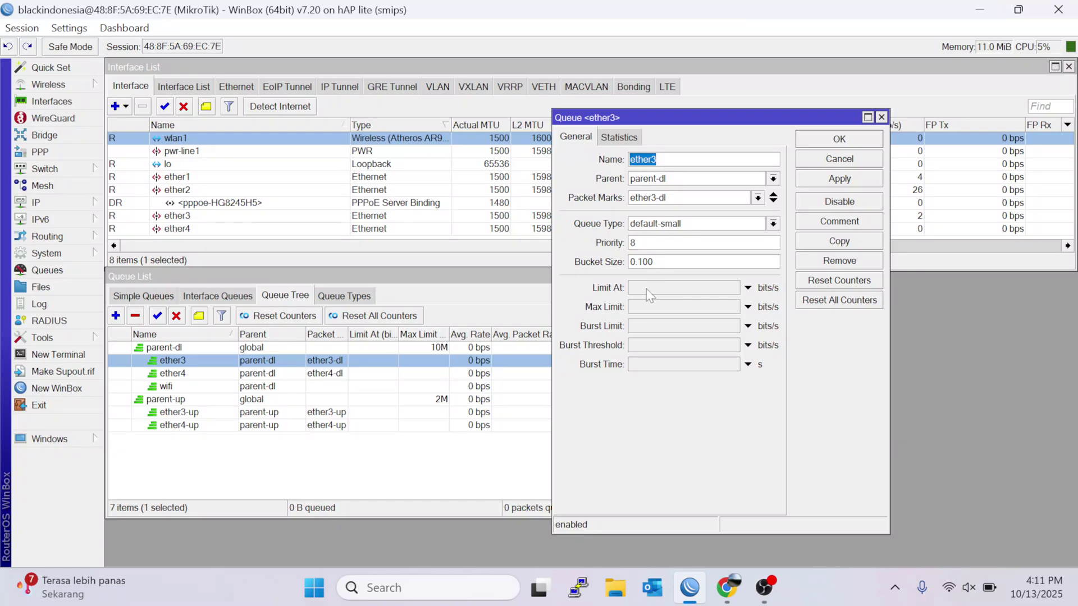
pyautogui.click(647, 309)
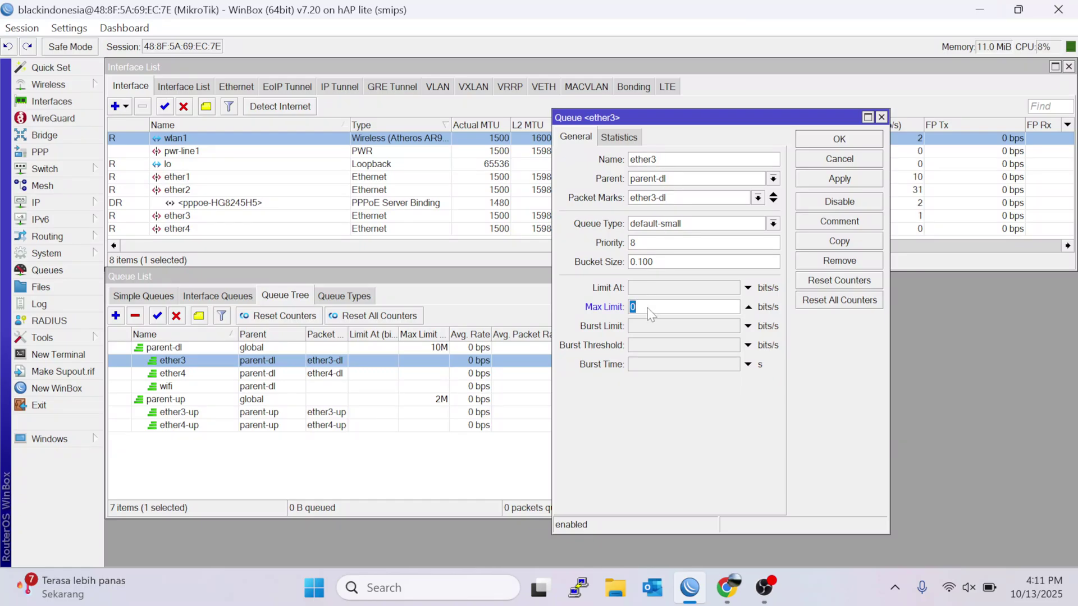
pyautogui.write('2m')
pyautogui.click(820, 181)
pyautogui.click(835, 138)
# Step: Set the max limit of the ether4 download queue to 2M and save it
pyautogui.doubleClick(269, 379)
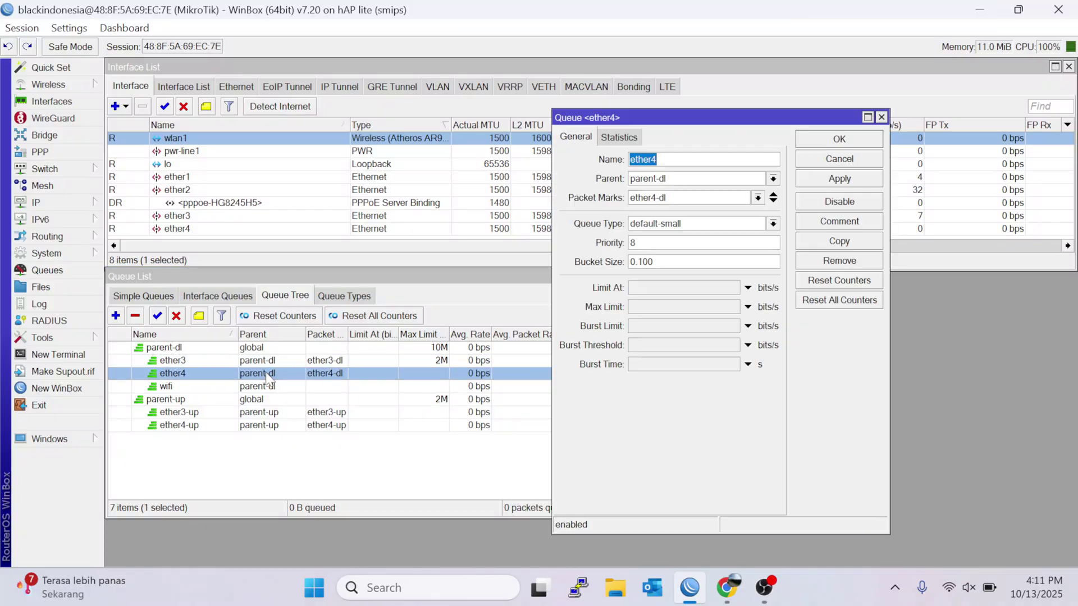
pyautogui.click(652, 306)
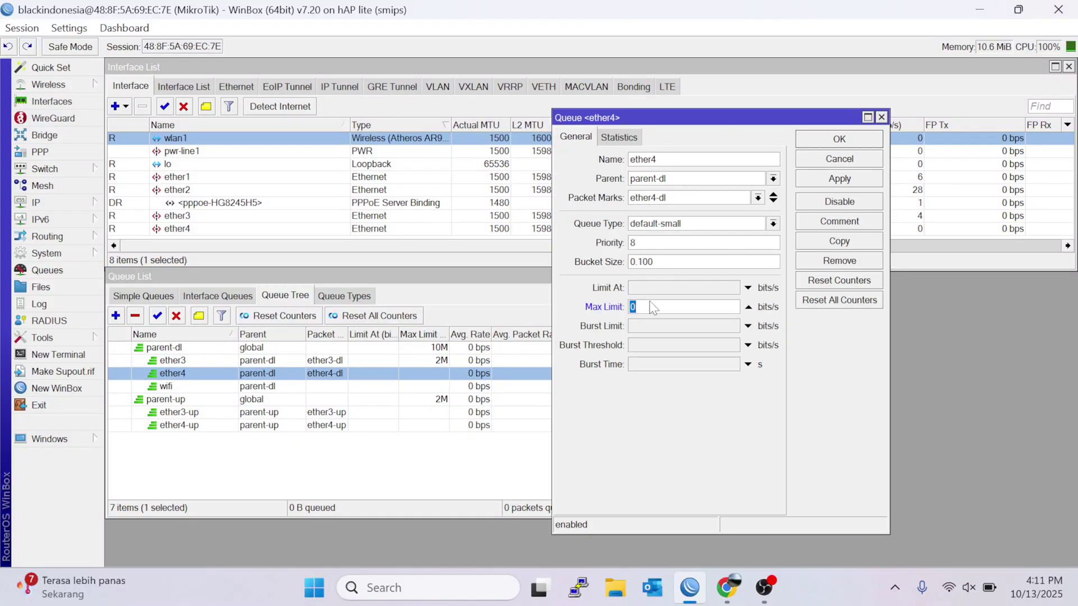
pyautogui.write('2m')
pyautogui.click(839, 139)
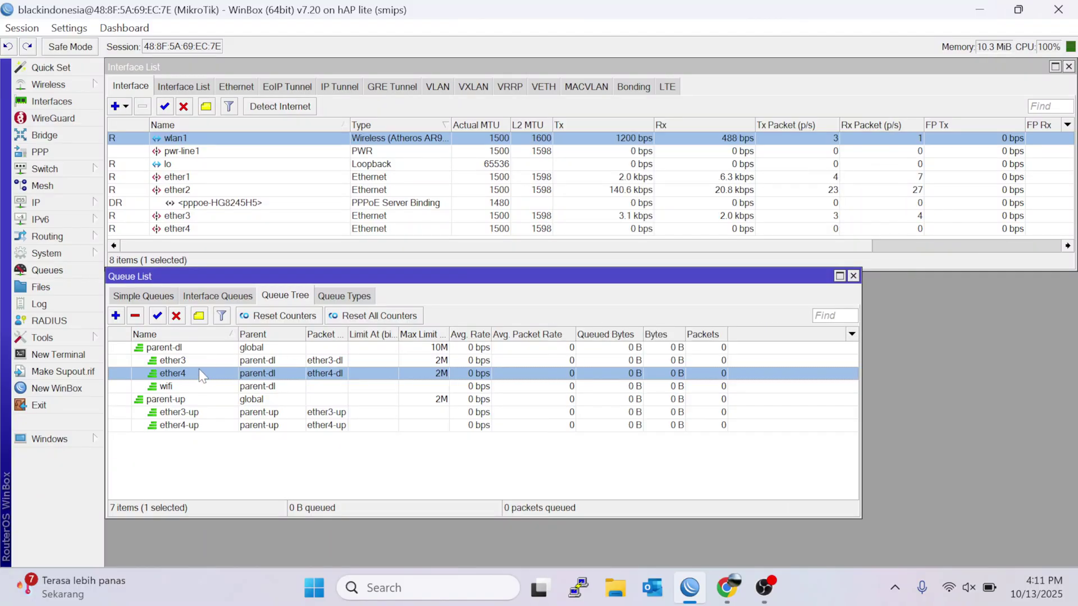
# Step: Set the max limit of the wifi download queue to 2M, then apply and save it
pyautogui.doubleClick(200, 386)
pyautogui.click(639, 307)
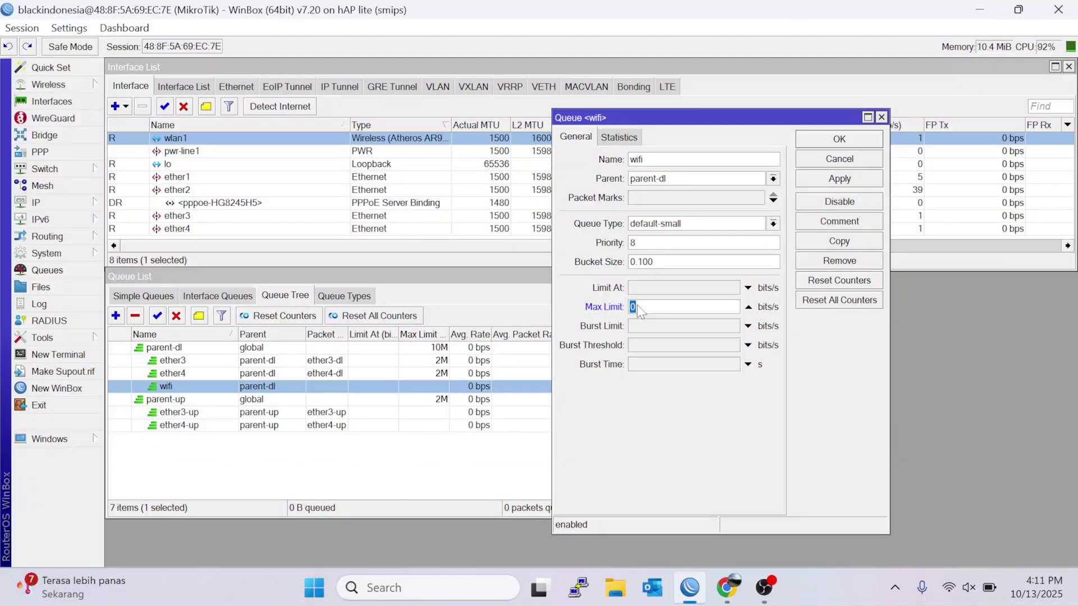
pyautogui.write('2m')
pyautogui.click(857, 181)
pyautogui.click(850, 142)
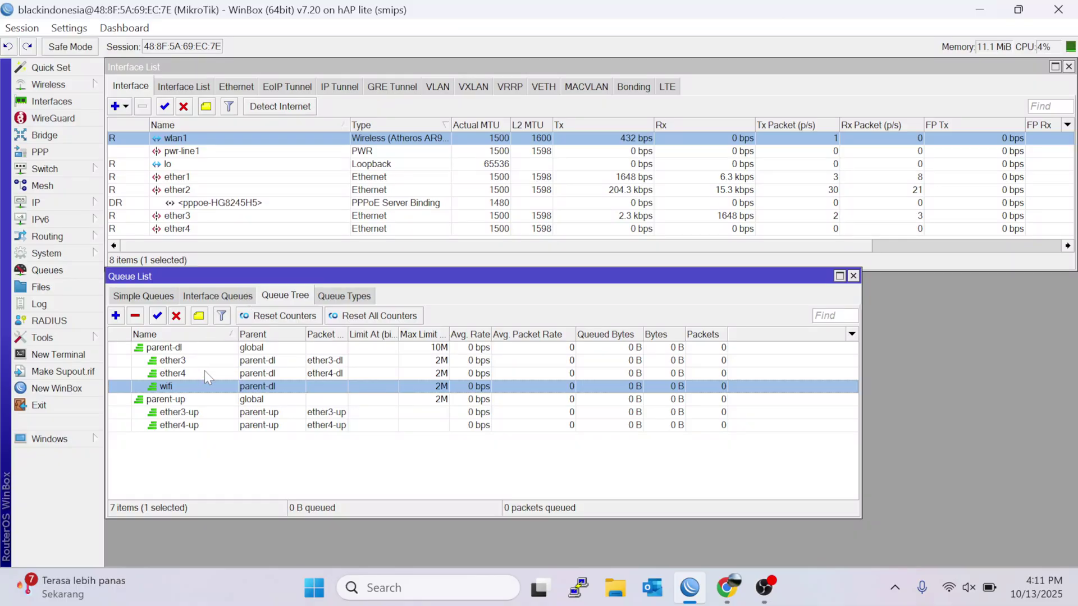
# Step: Review the max limits of parent-dl and its child queues, and check the upload queues under parent-up
pyautogui.click(435, 349)
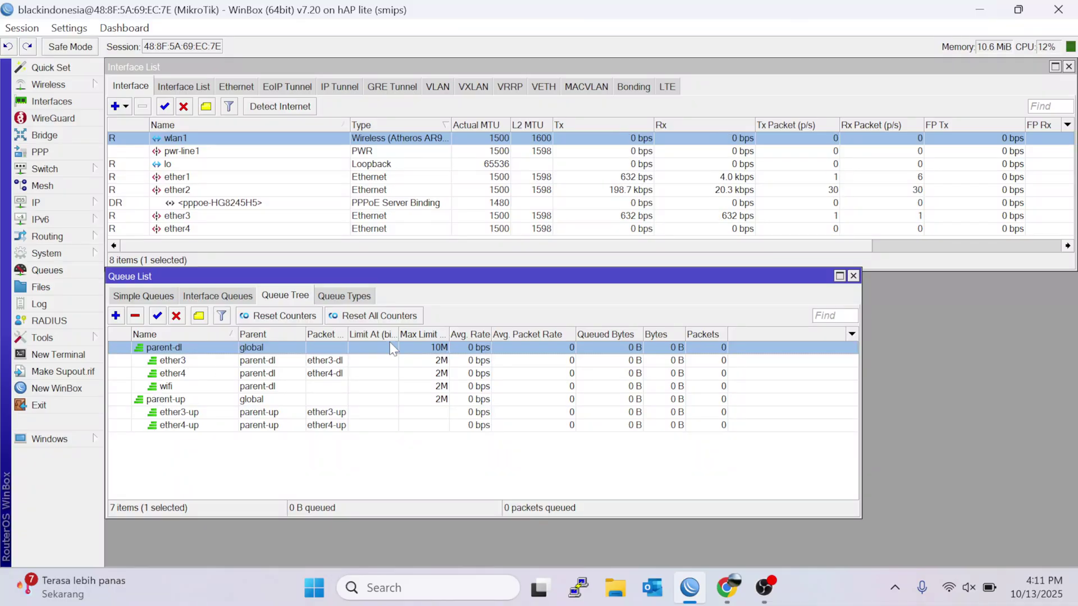
pyautogui.click(438, 362)
pyautogui.click(441, 374)
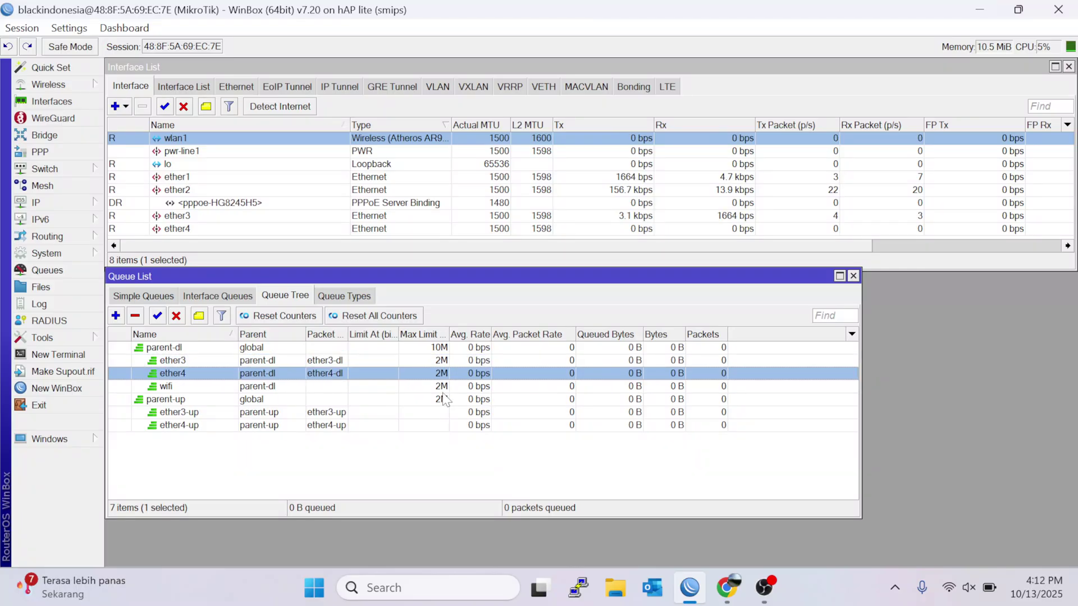
pyautogui.click(443, 387)
pyautogui.click(418, 413)
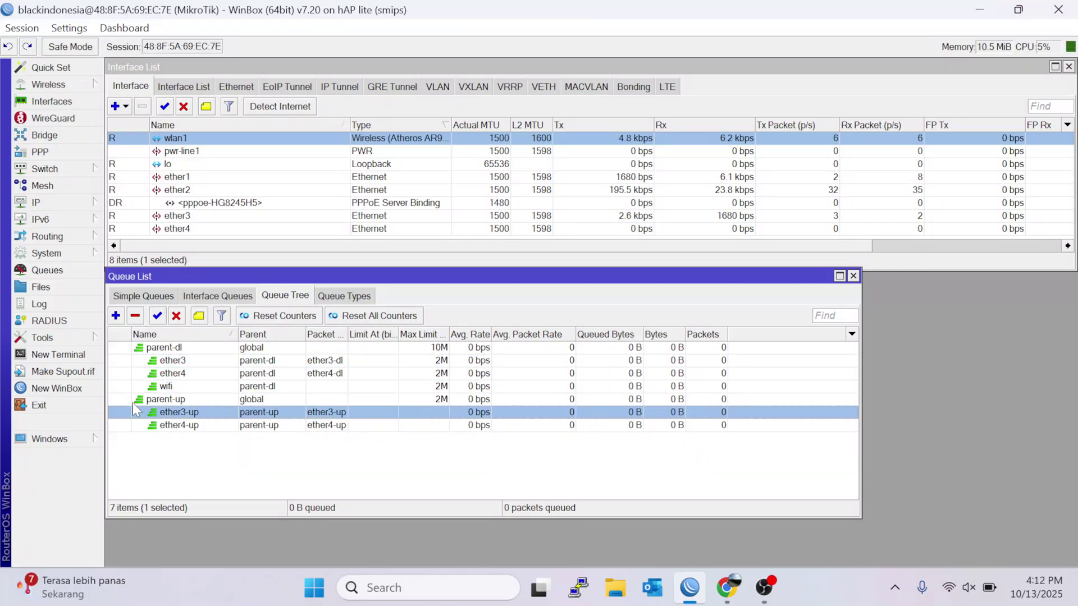
pyautogui.click(178, 399)
# Step: Set the max limit of the ether3-up queue to 200k and save it
pyautogui.doubleClick(213, 412)
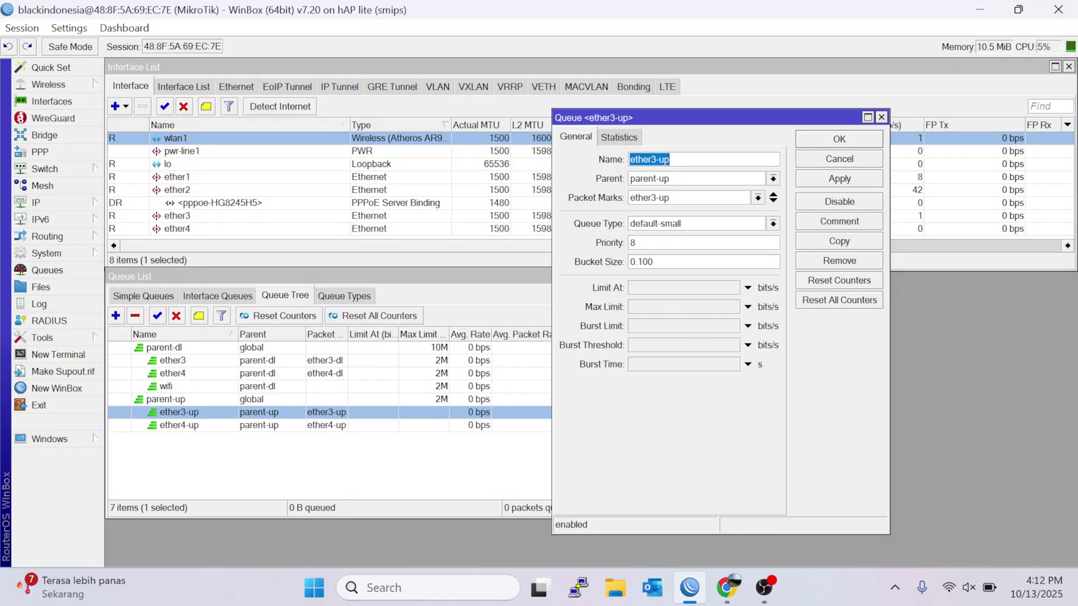
pyautogui.hotkey('alt', 'Tab')
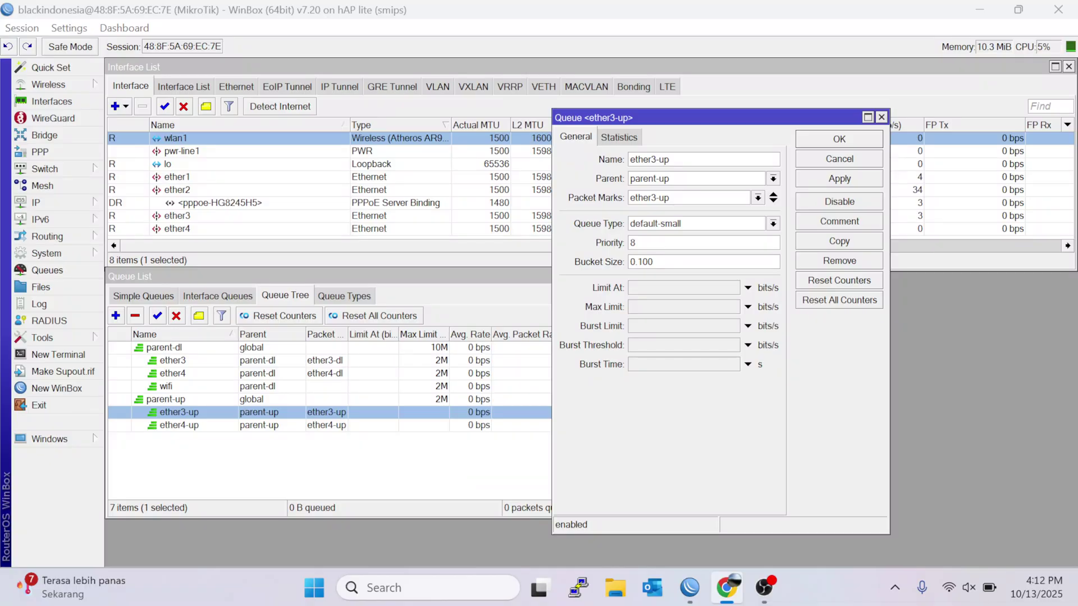
pyautogui.click(647, 314)
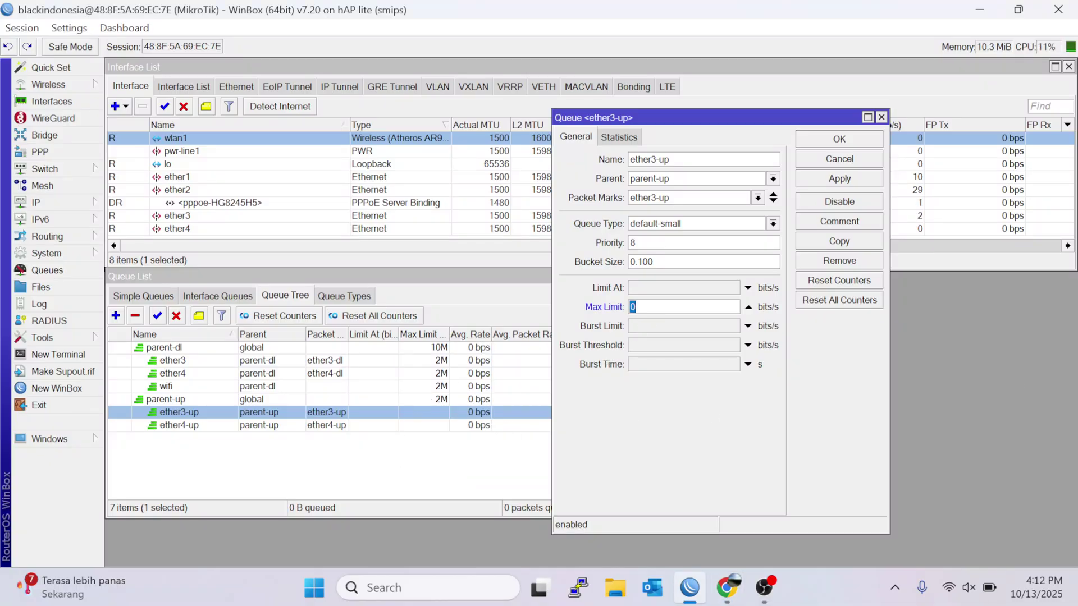
pyautogui.write('200k')
pyautogui.click(859, 144)
# Step: Set the max limit of the ether4-up queue to 200k and save it
pyautogui.doubleClick(344, 426)
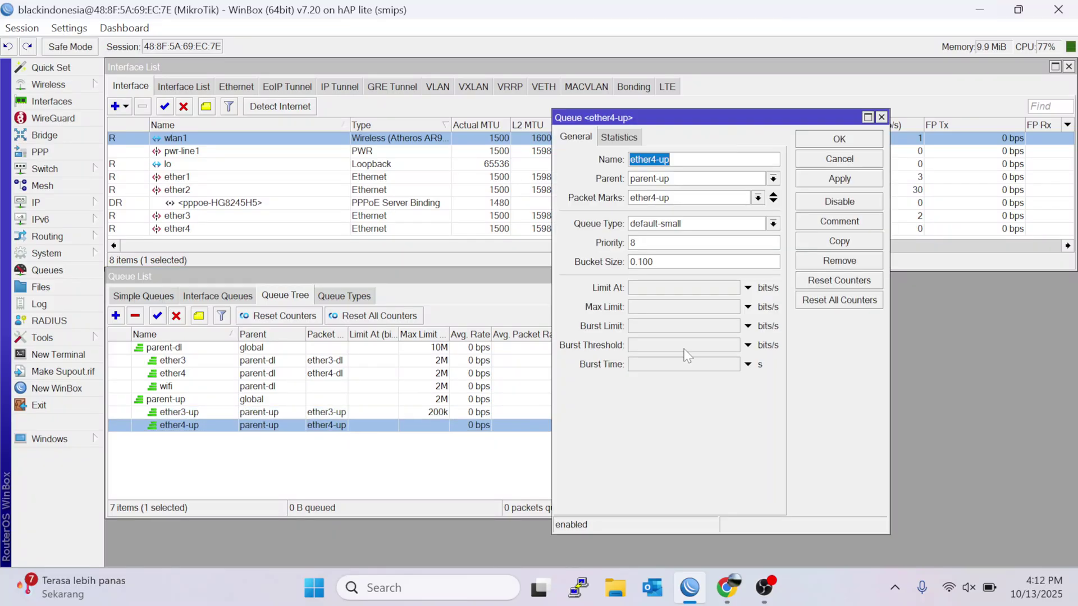
pyautogui.click(633, 309)
pyautogui.write('200k')
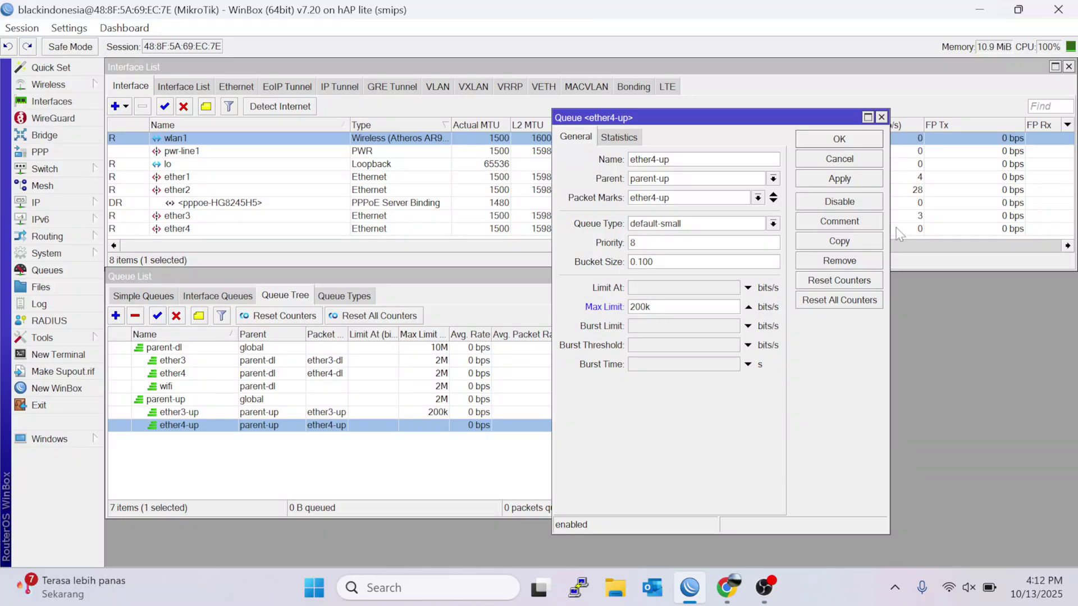
pyautogui.click(840, 138)
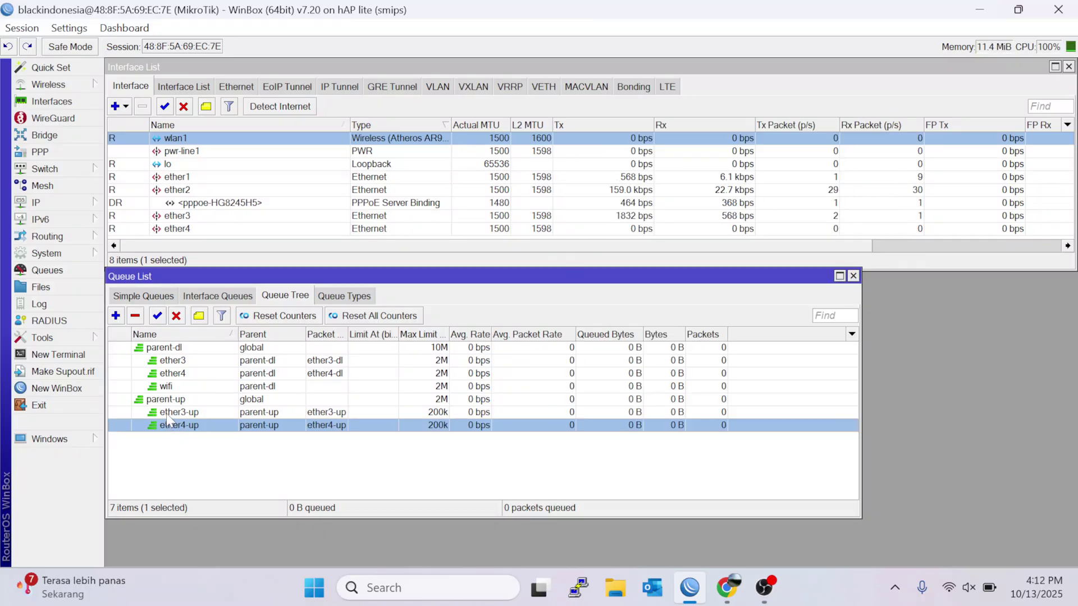
# Step: Add a queue named wifi-up with parent parent-up, packet mark wifi-up and a max limit of 200k, and save it
pyautogui.click(115, 316)
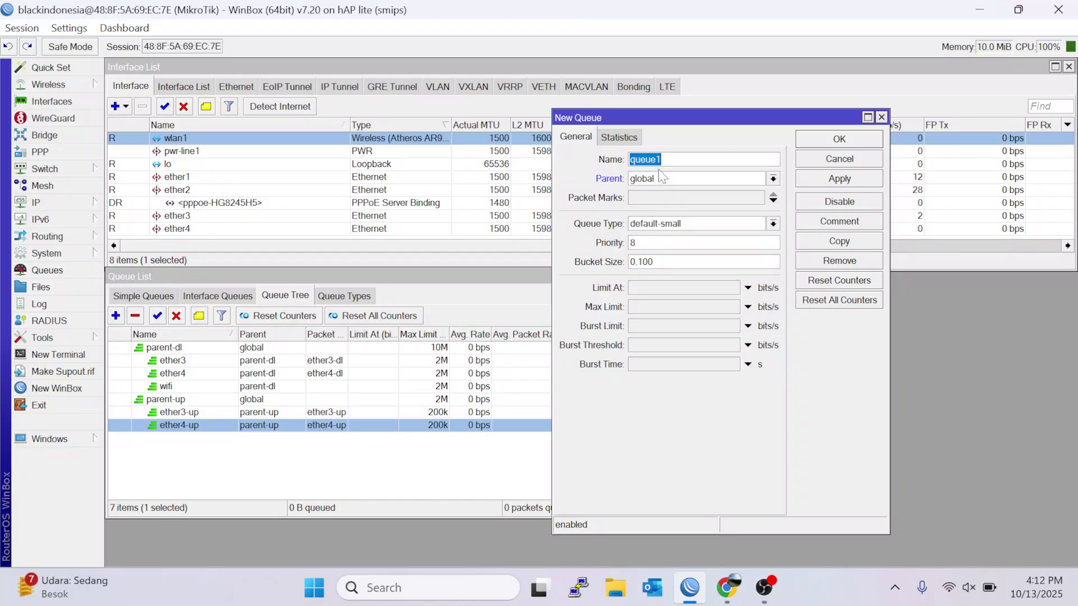
pyautogui.write('wif')
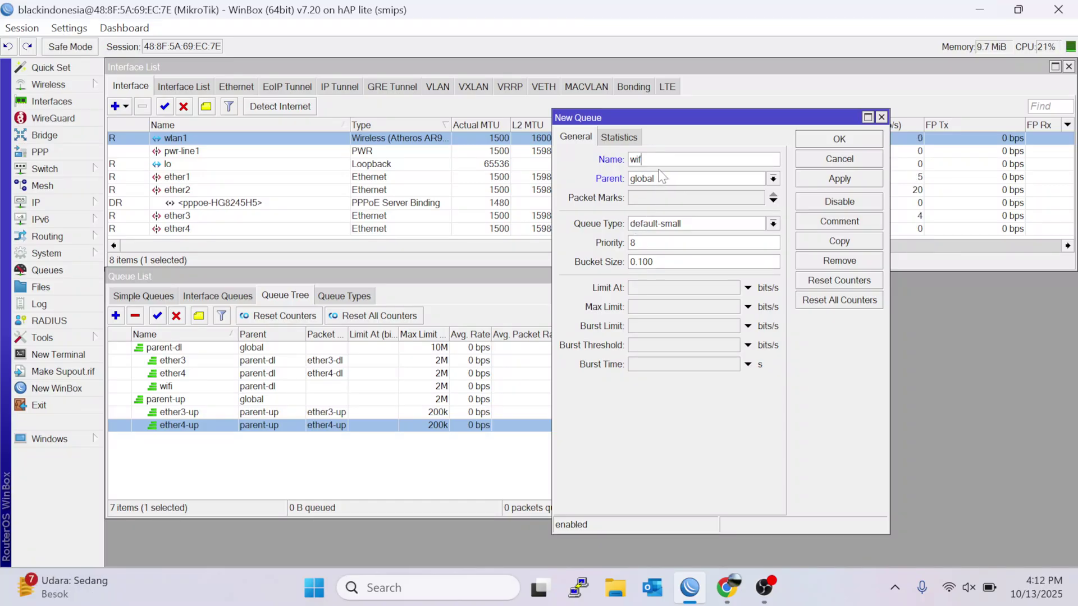
pyautogui.write('i-u')
pyautogui.press('BackSpace')
pyautogui.click(680, 179)
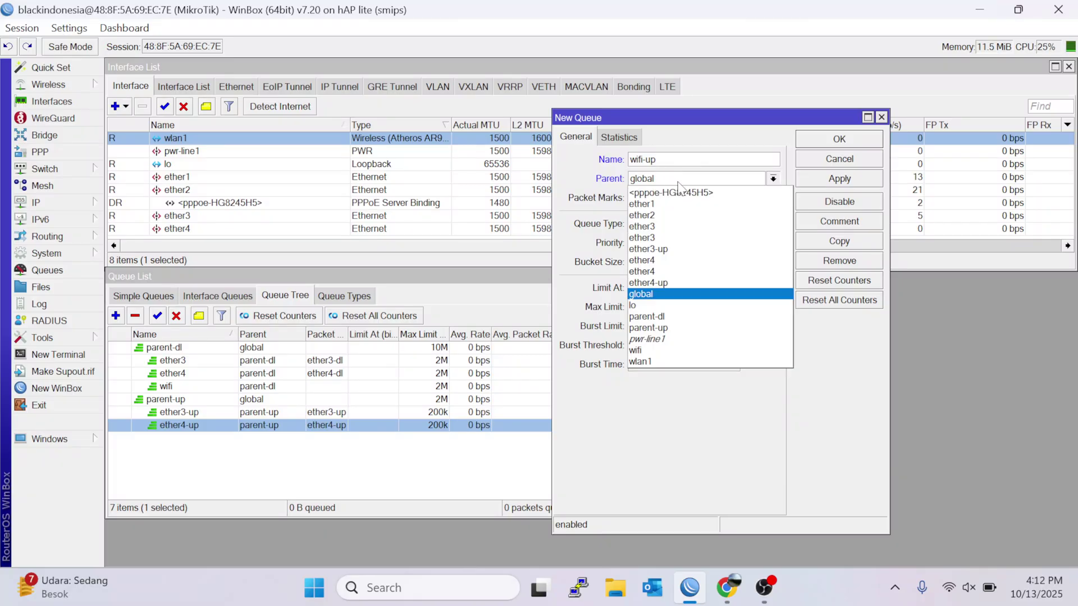
pyautogui.click(677, 329)
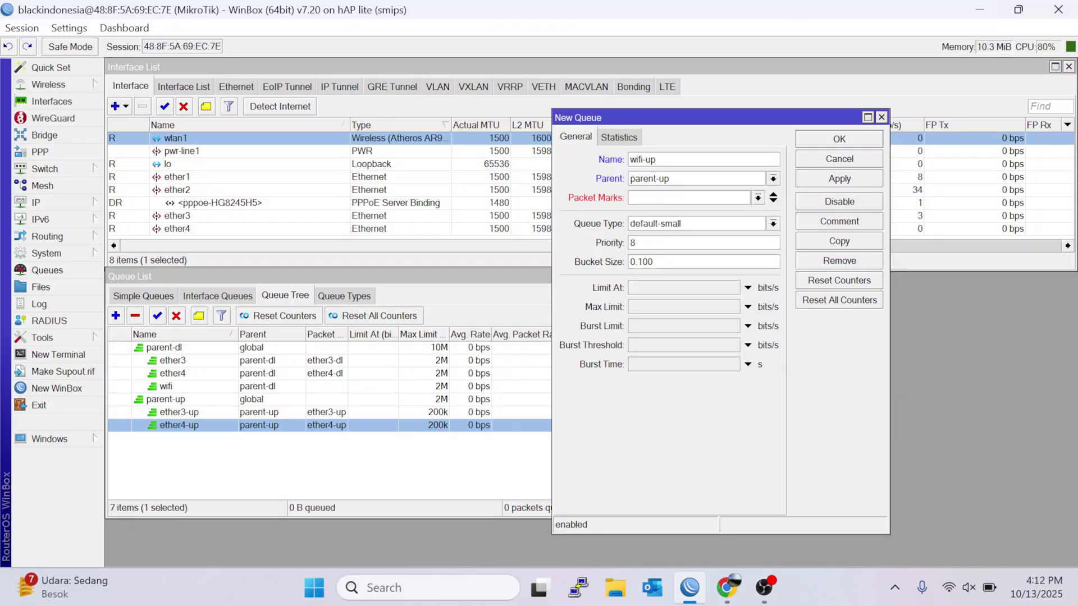
pyautogui.write('wifi-up')
pyautogui.click(646, 307)
pyautogui.write('200k')
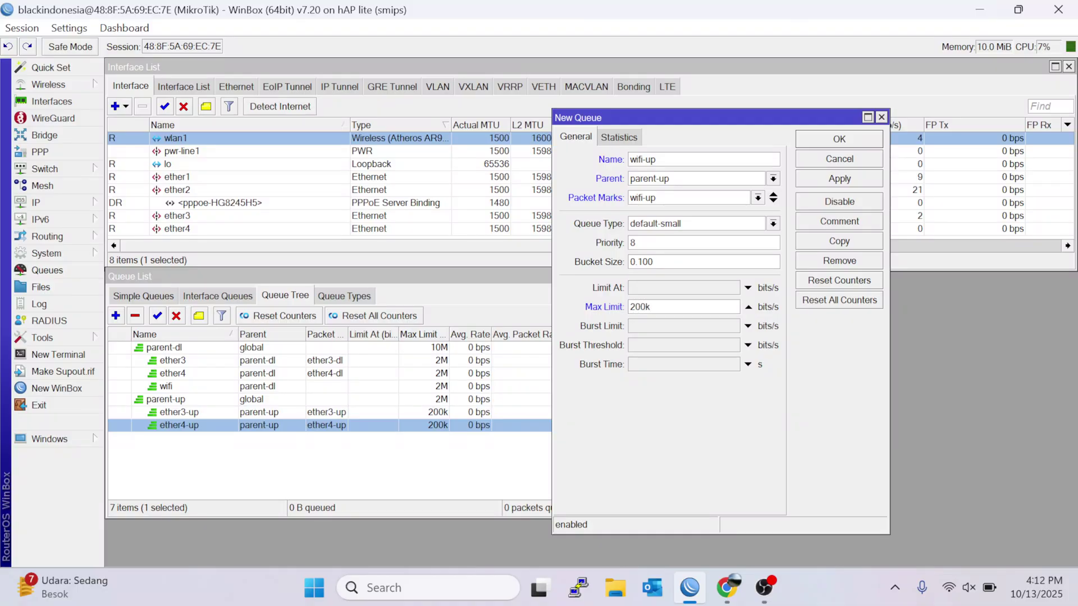
pyautogui.click(839, 178)
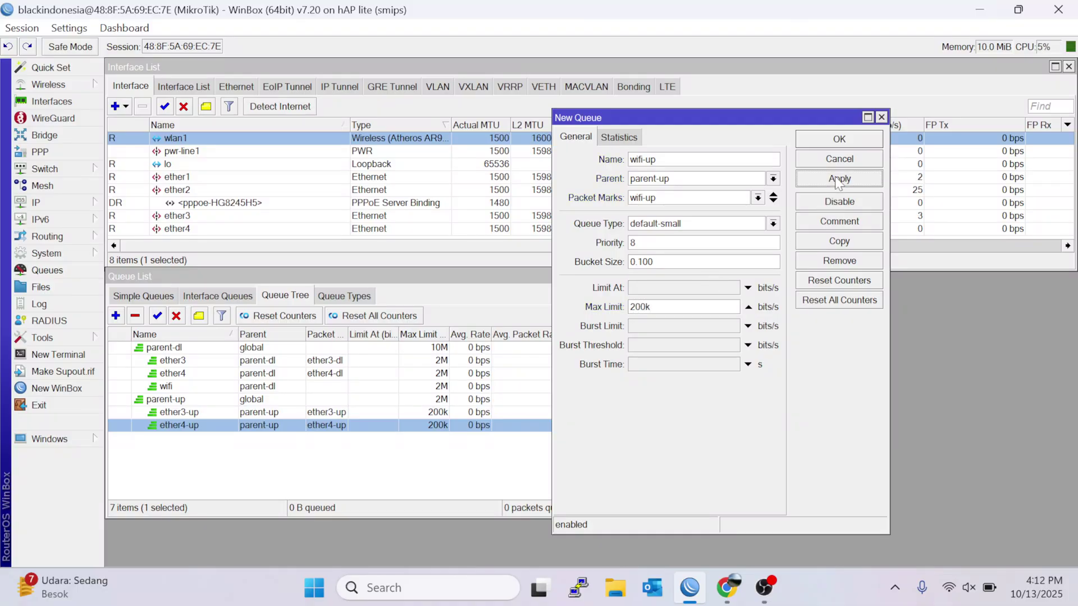
pyautogui.click(839, 139)
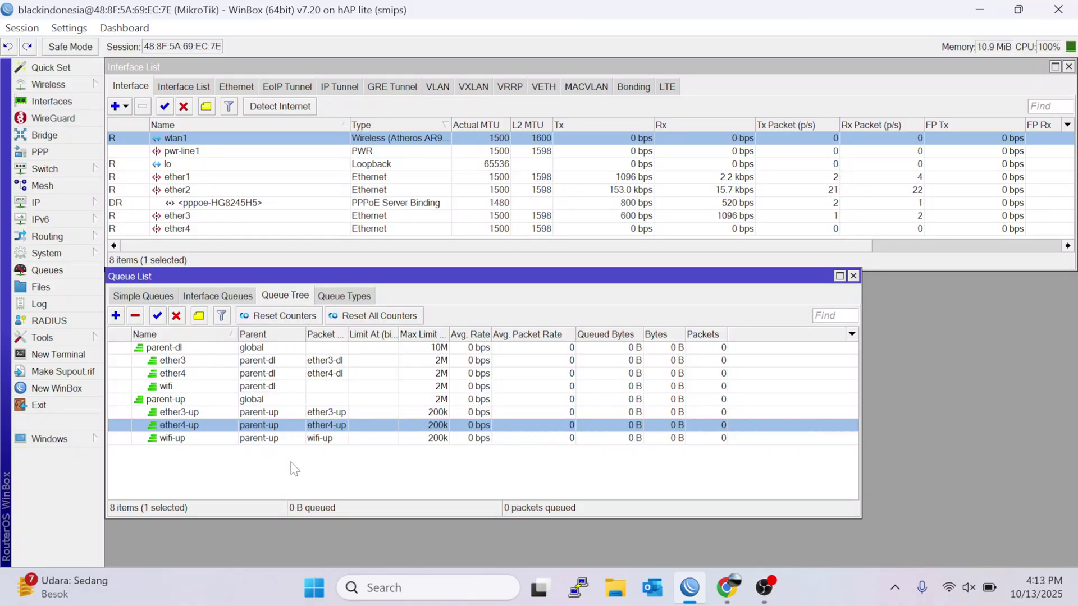
# Step: Open the firewall's mangle rules and move the Firewall window up so the queue tree entries stay uncovered
pyautogui.click(35, 202)
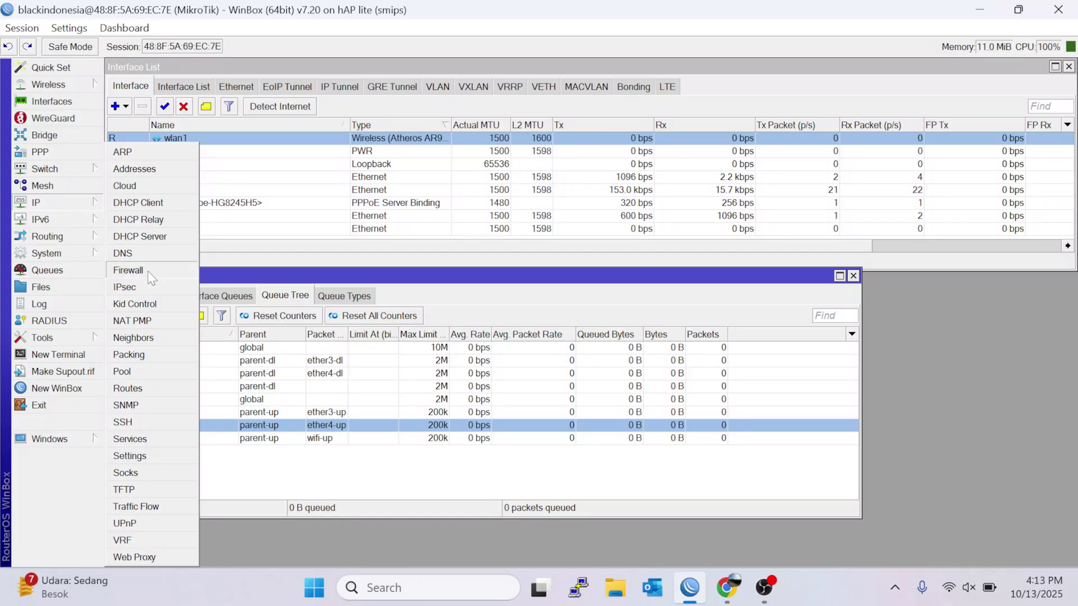
pyautogui.click(128, 270)
pyautogui.click(218, 118)
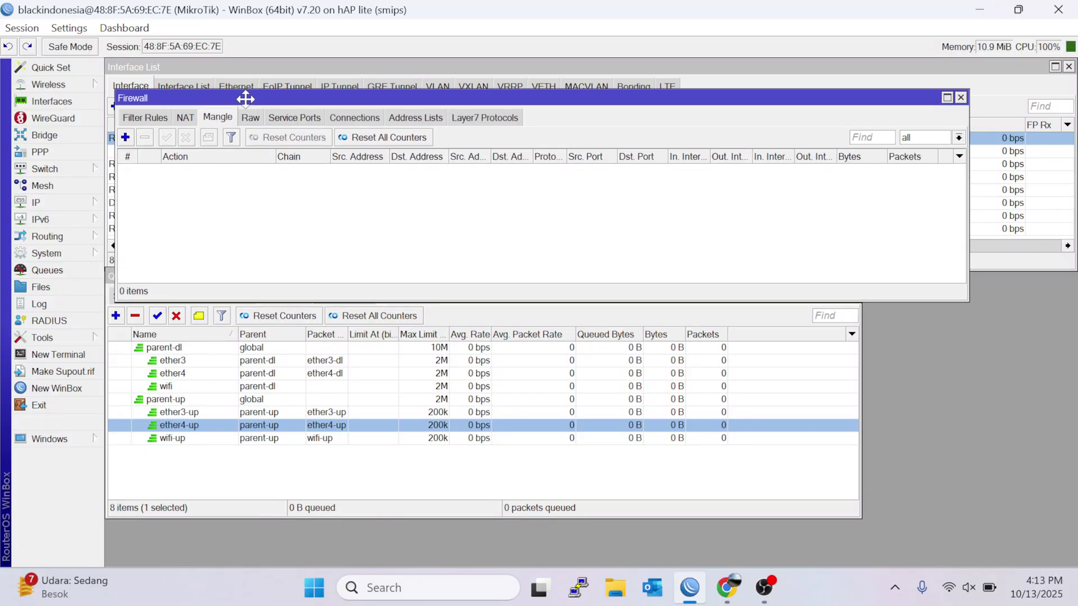
pyautogui.moveTo(246, 99); pyautogui.dragTo(240, 75)
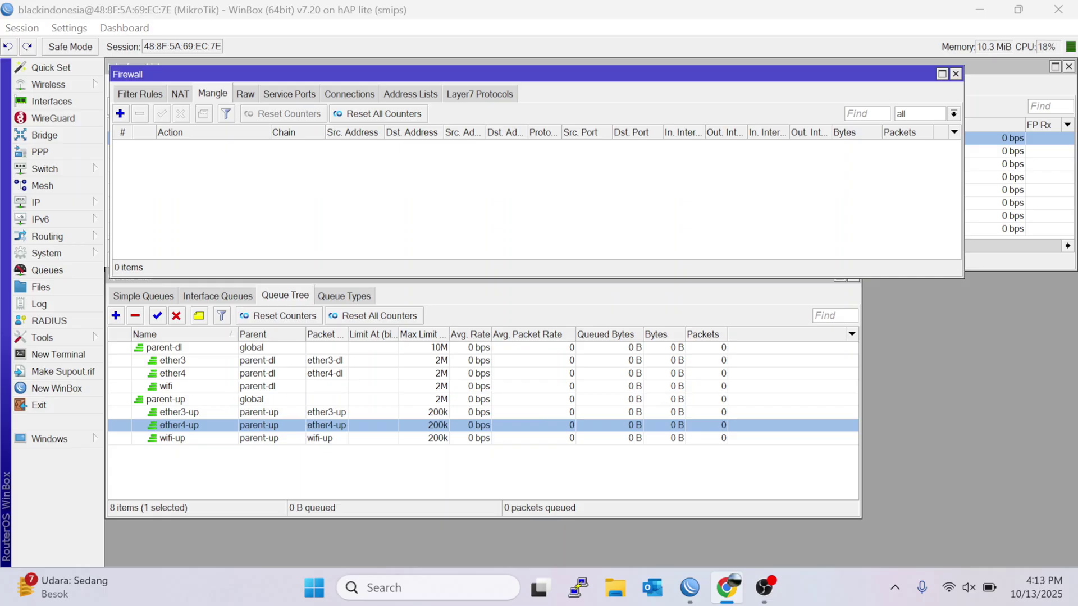
pyautogui.click(163, 197)
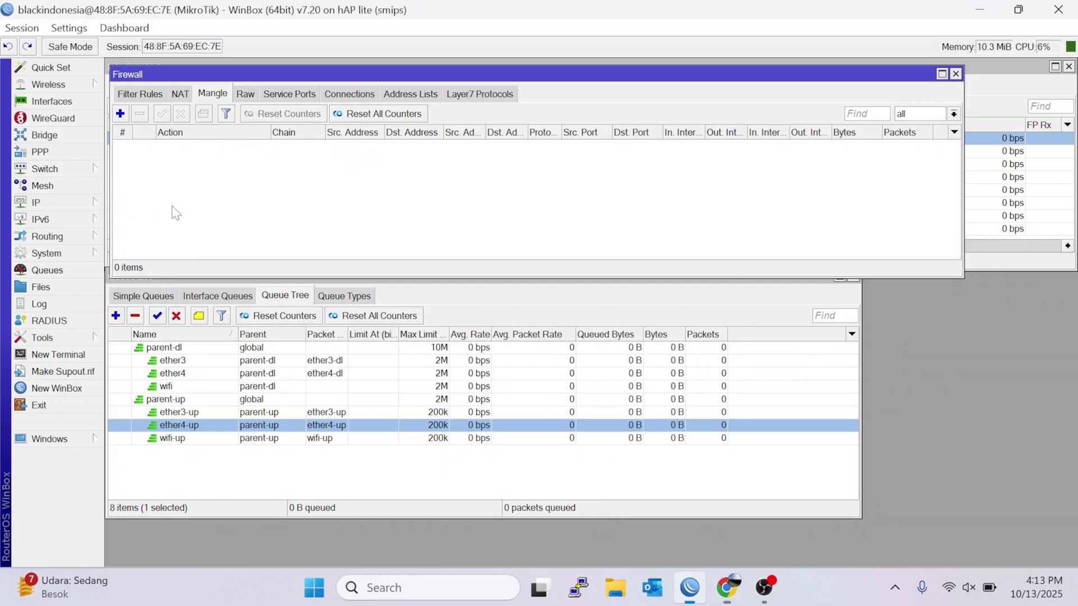
# Step: Start a new mangle rule with the forward chain and source address 192.168.3.0/24
pyautogui.click(120, 113)
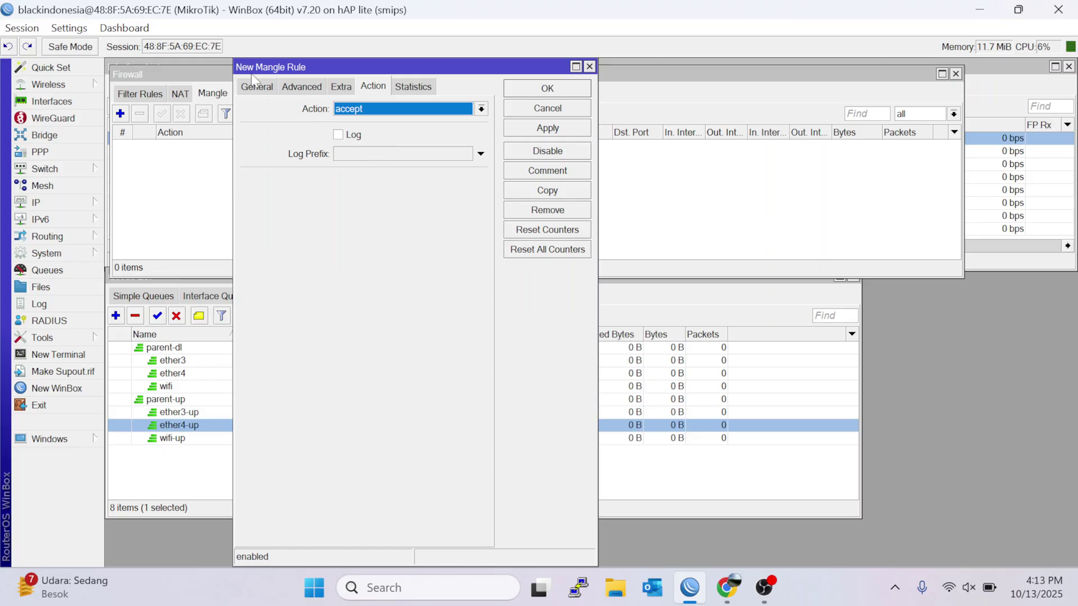
pyautogui.click(256, 87)
pyautogui.moveTo(324, 77); pyautogui.dragTo(572, 77)
pyautogui.click(729, 108)
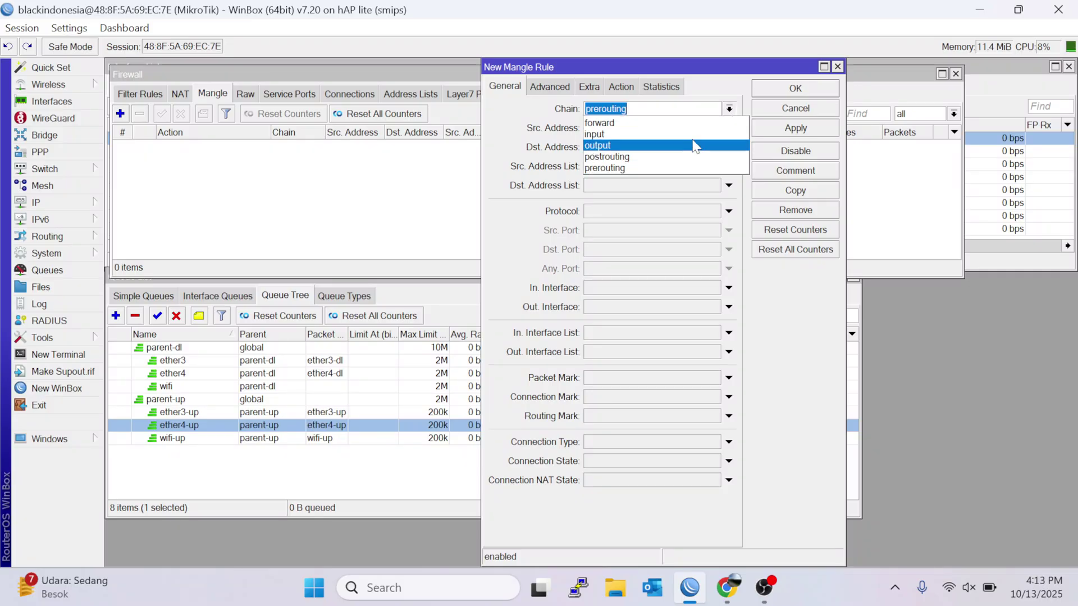
pyautogui.click(676, 120)
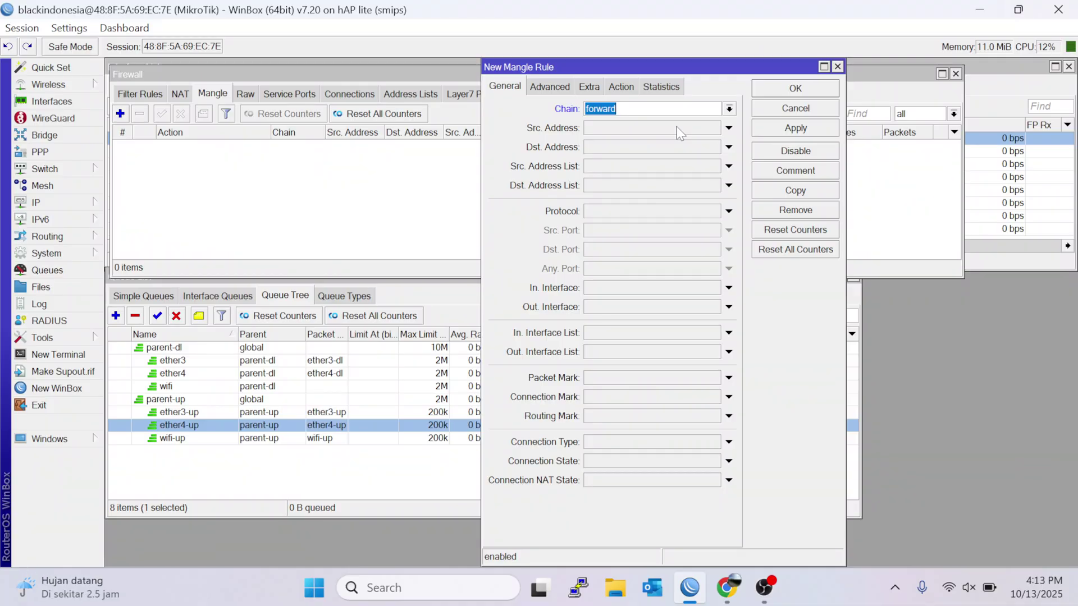
pyautogui.click(678, 127)
pyautogui.write('1')
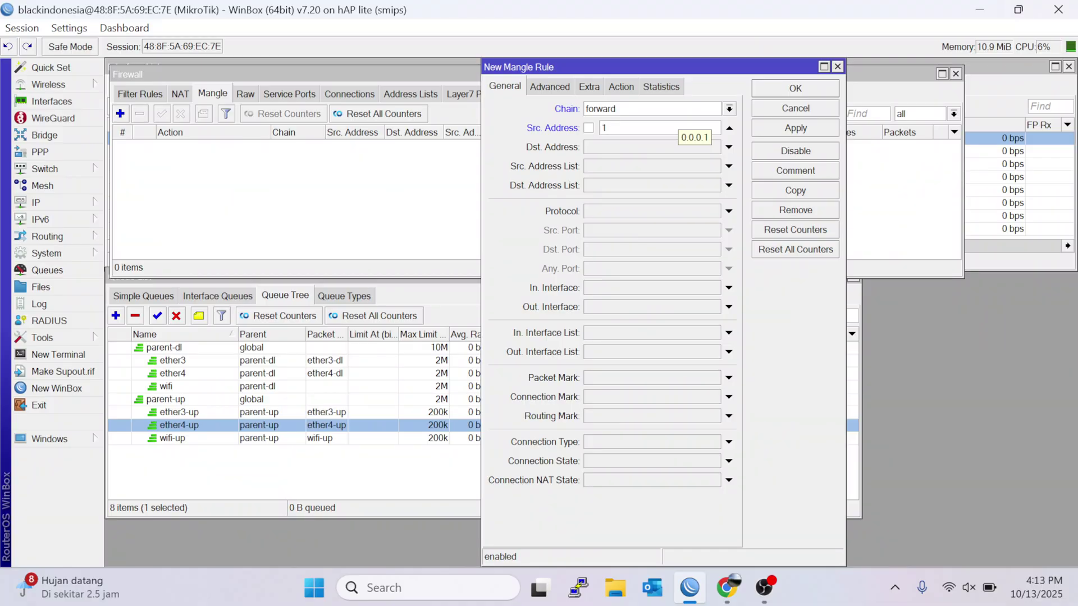
pyautogui.press('BackSpace')
pyautogui.write('192')
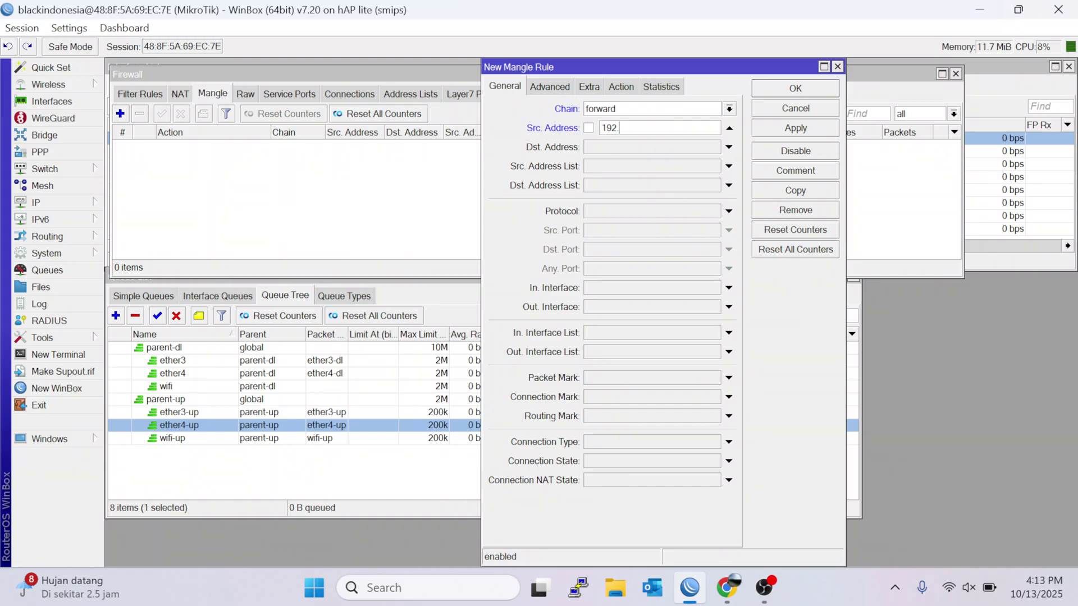
pyautogui.write('.169')
pyautogui.press('BackSpace')
pyautogui.write('8.3.0/24')
# Step: Set the rule's action to mark packet with the new packet mark ether3-up and apply it
pyautogui.click(623, 89)
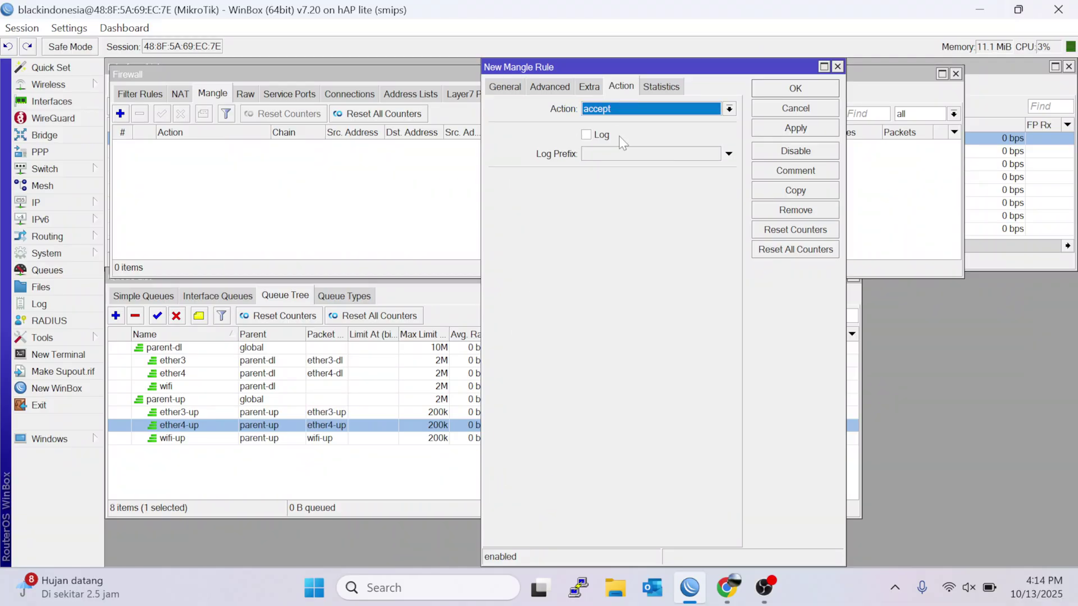
pyautogui.click(632, 113)
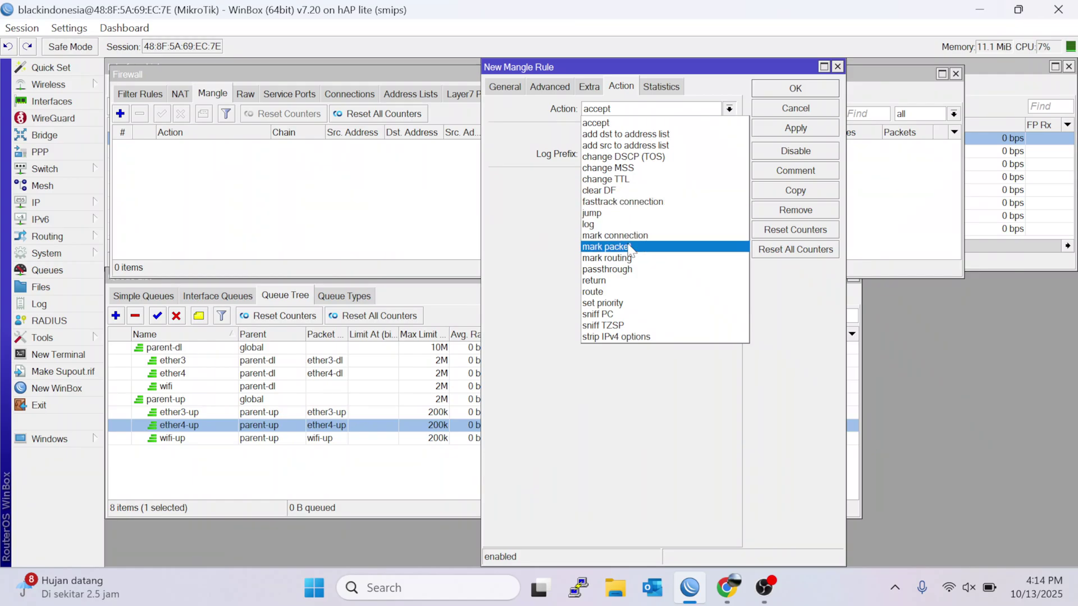
pyautogui.click(632, 247)
pyautogui.click(631, 180)
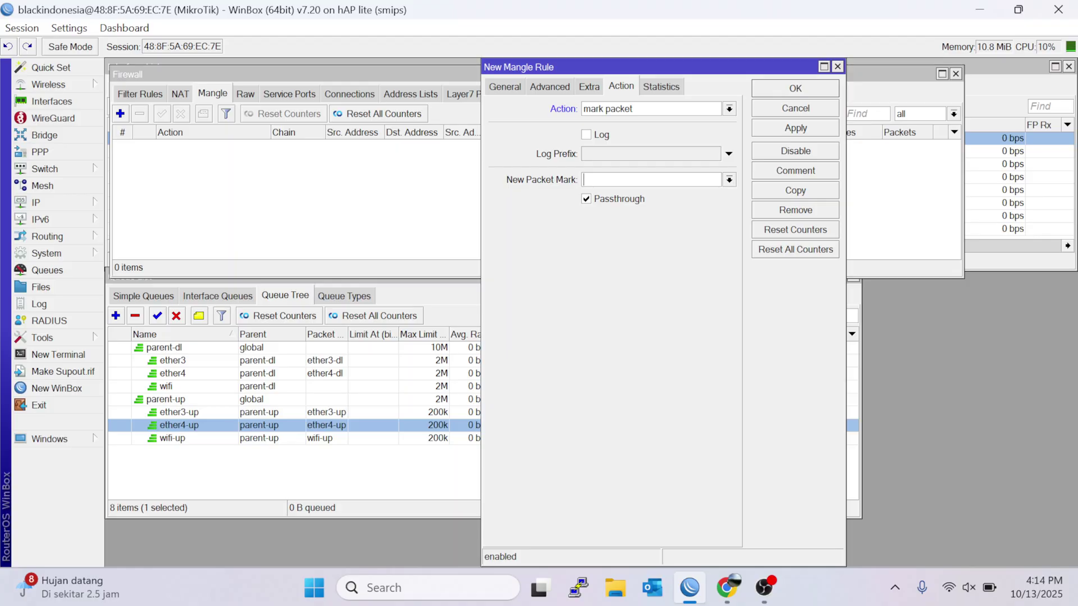
pyautogui.write('ther3-up')
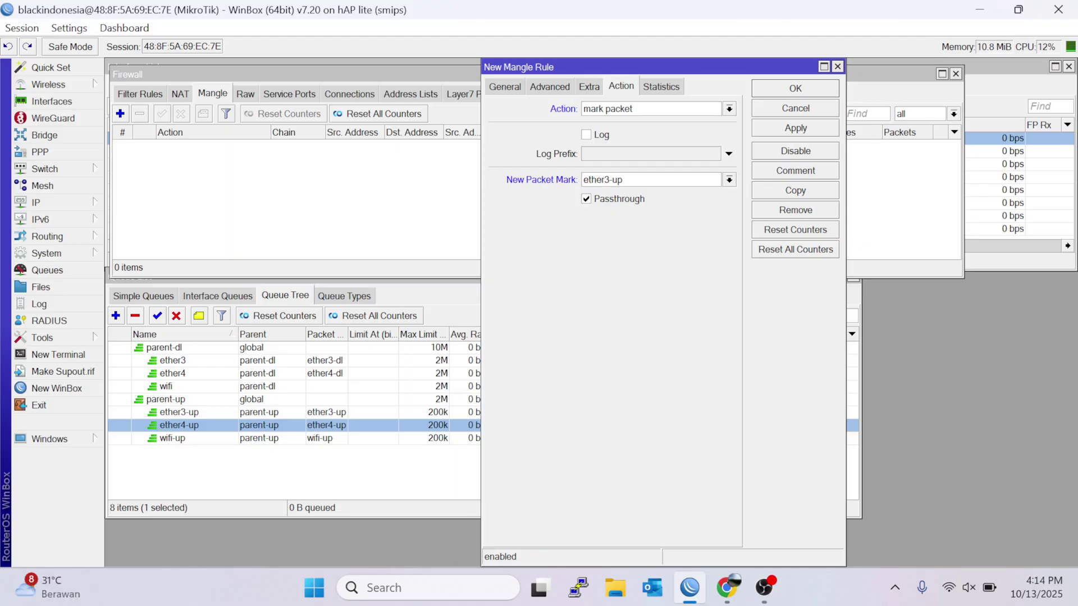
pyautogui.hotkey('alt', 'Tab')
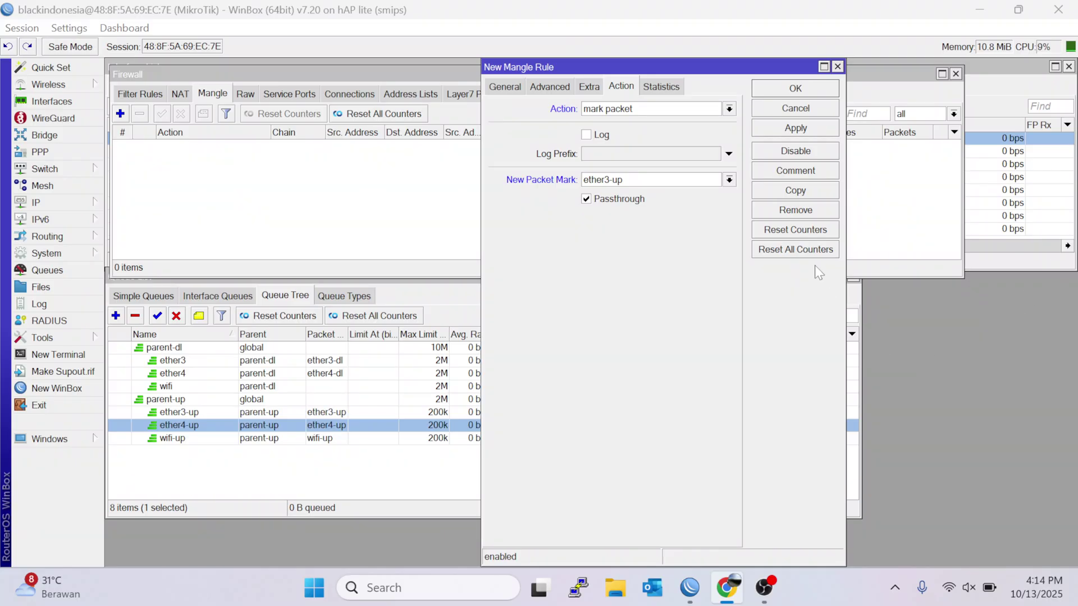
pyautogui.click(795, 129)
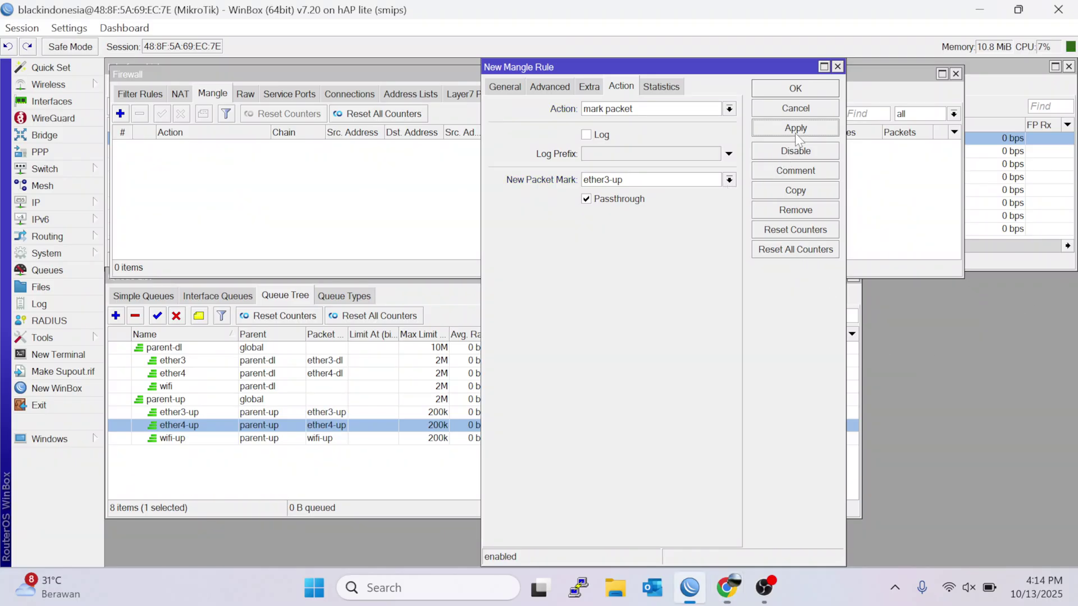
# Step: Open the IP address list beside the rule and check its source address against the ether3 network
pyautogui.click(503, 84)
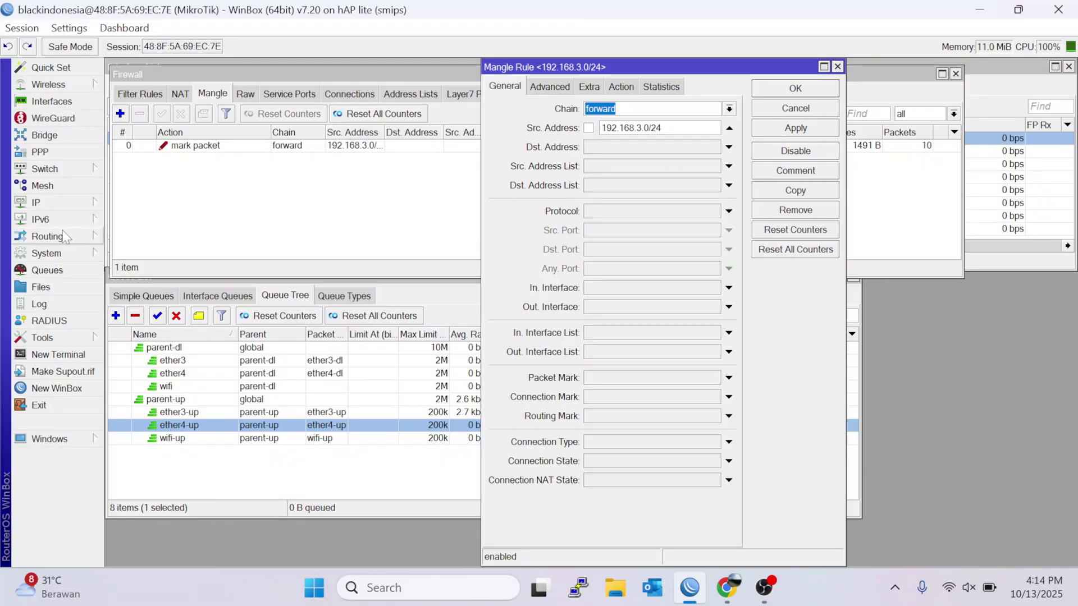
pyautogui.click(36, 202)
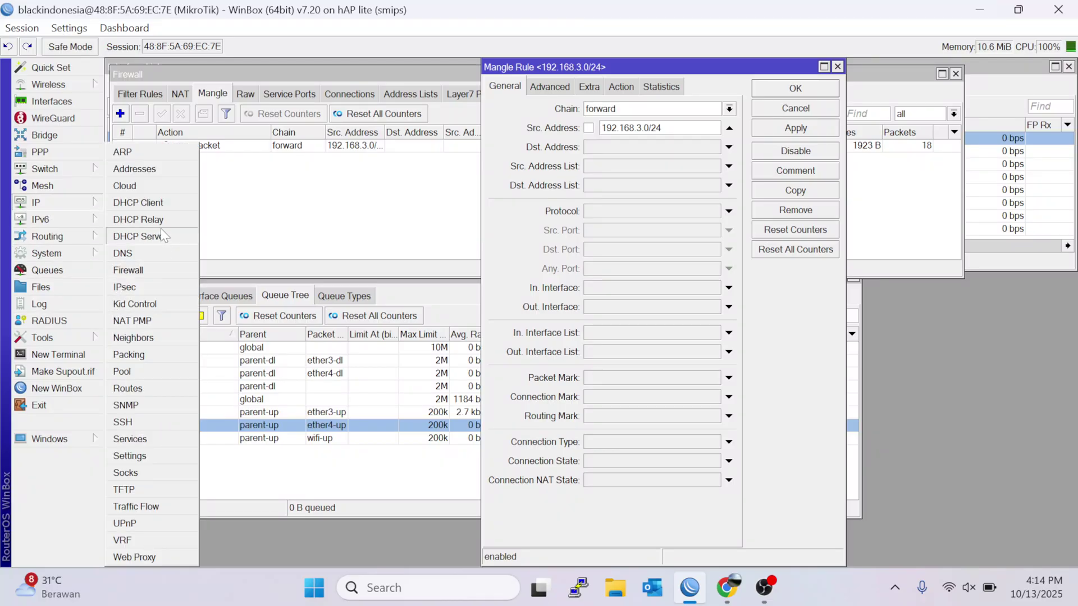
pyautogui.click(146, 170)
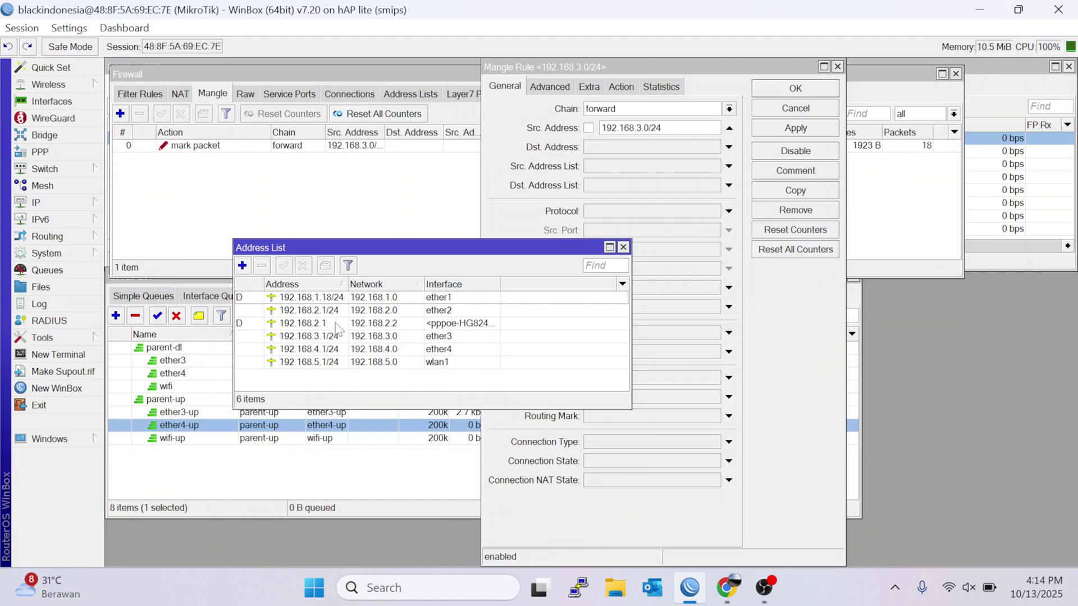
pyautogui.click(365, 338)
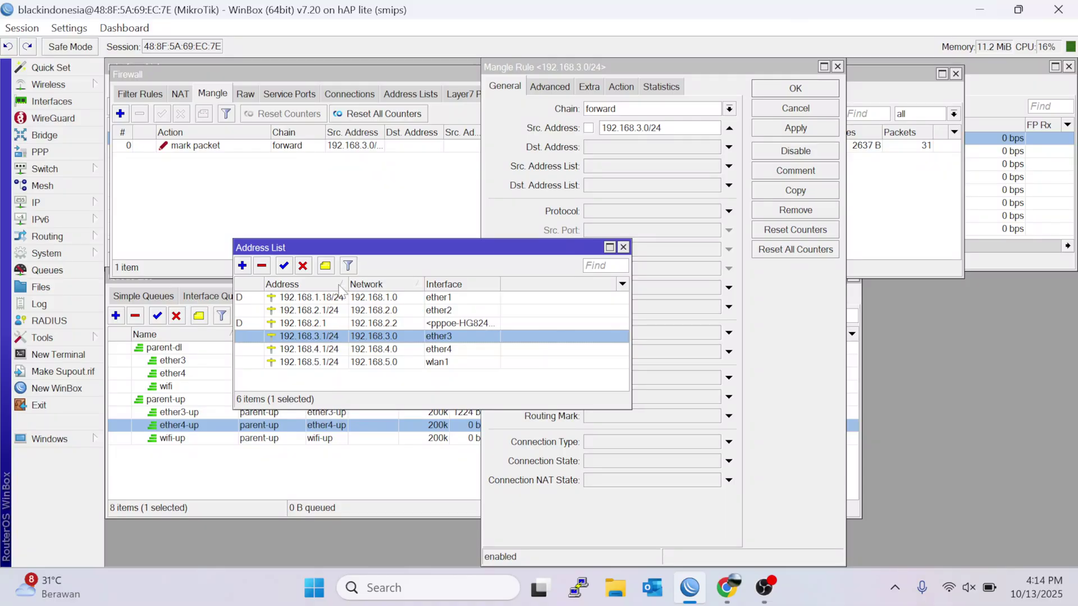
pyautogui.moveTo(345, 248); pyautogui.dragTo(234, 395)
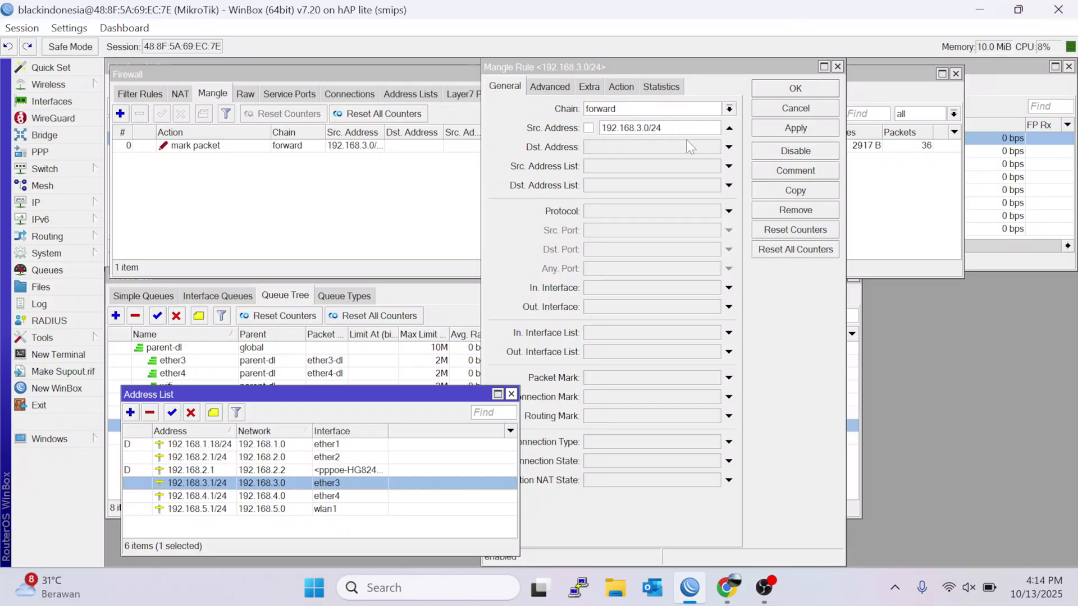
# Step: Copy the ether3-up rule's source address 192.168.3.0/24 and apply the rule again
pyautogui.click(631, 128)
pyautogui.moveTo(630, 128); pyautogui.dragTo(602, 127)
pyautogui.rightClick(605, 127)
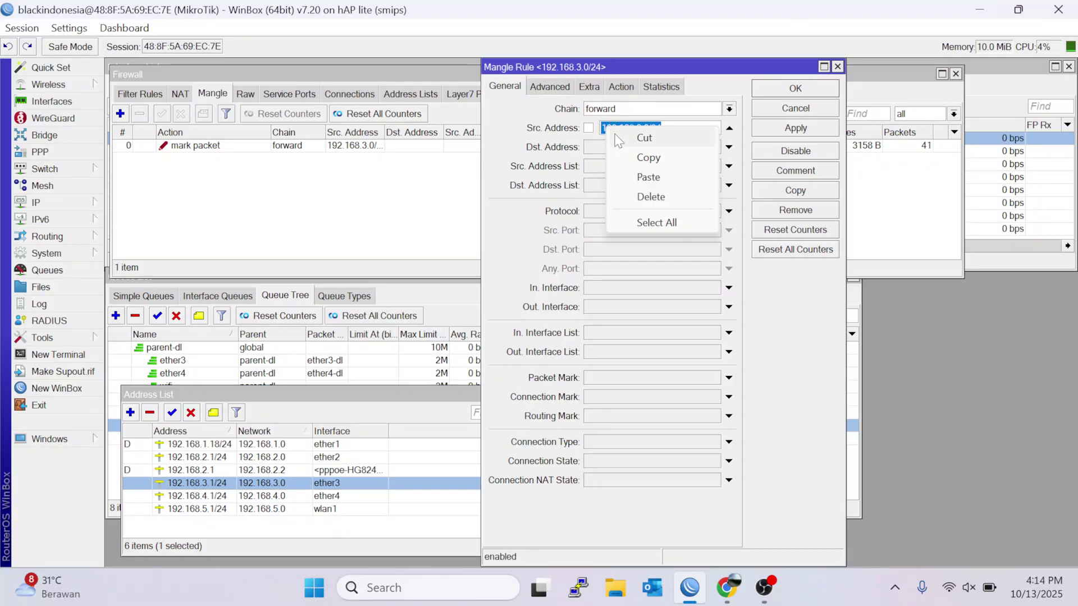
pyautogui.click(648, 158)
pyautogui.moveTo(702, 69); pyautogui.dragTo(599, 73)
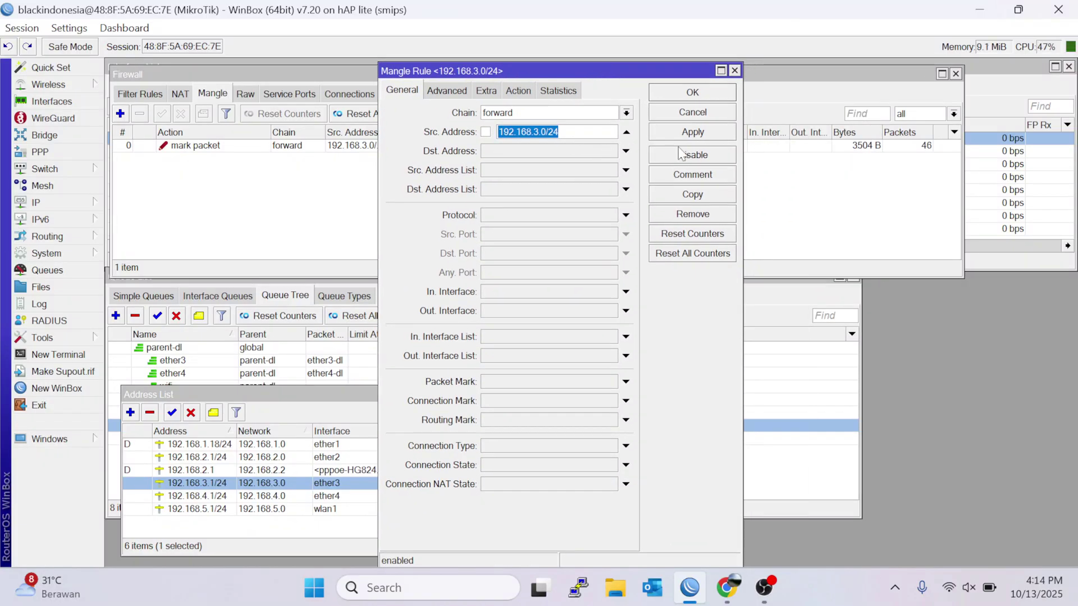
pyautogui.click(694, 132)
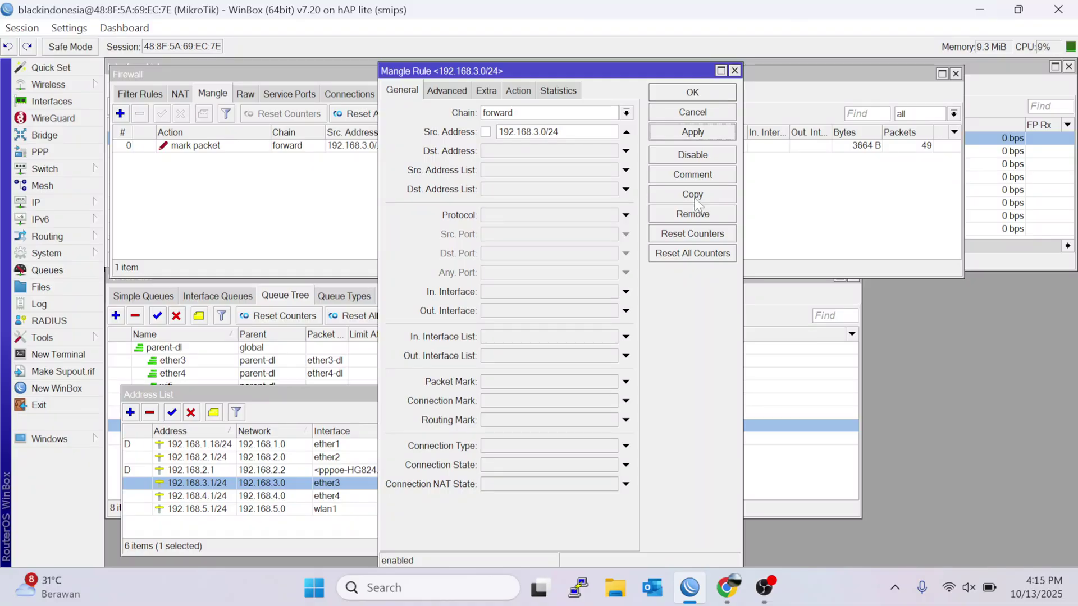
# Step: Duplicate the rule, clear the copy's source address and paste 192.168.3.0/24 as its destination address
pyautogui.click(694, 197)
pyautogui.moveTo(378, 70); pyautogui.dragTo(727, 76)
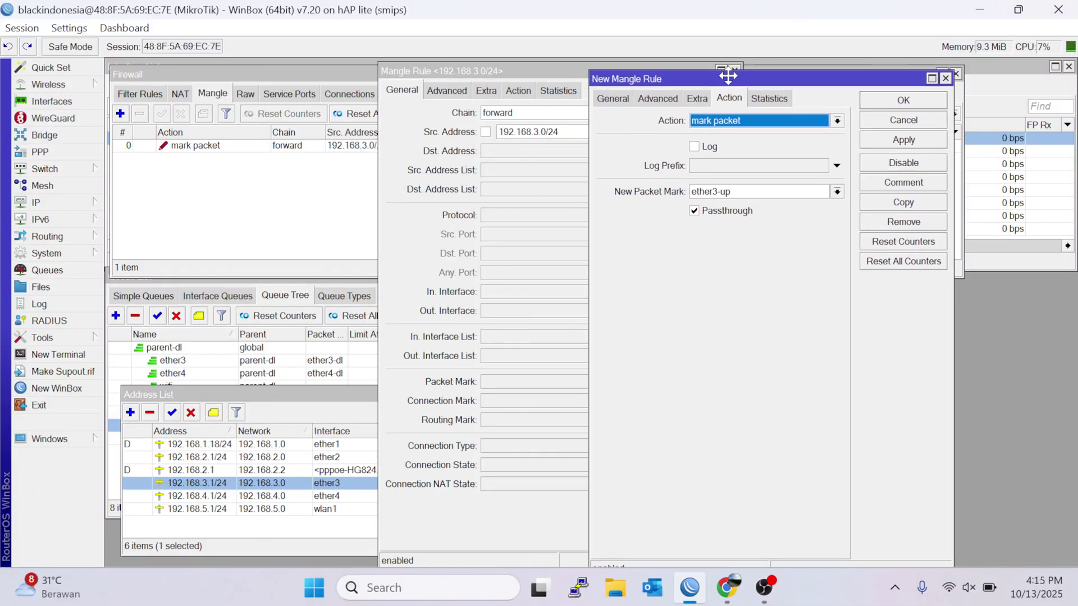
pyautogui.click(613, 98)
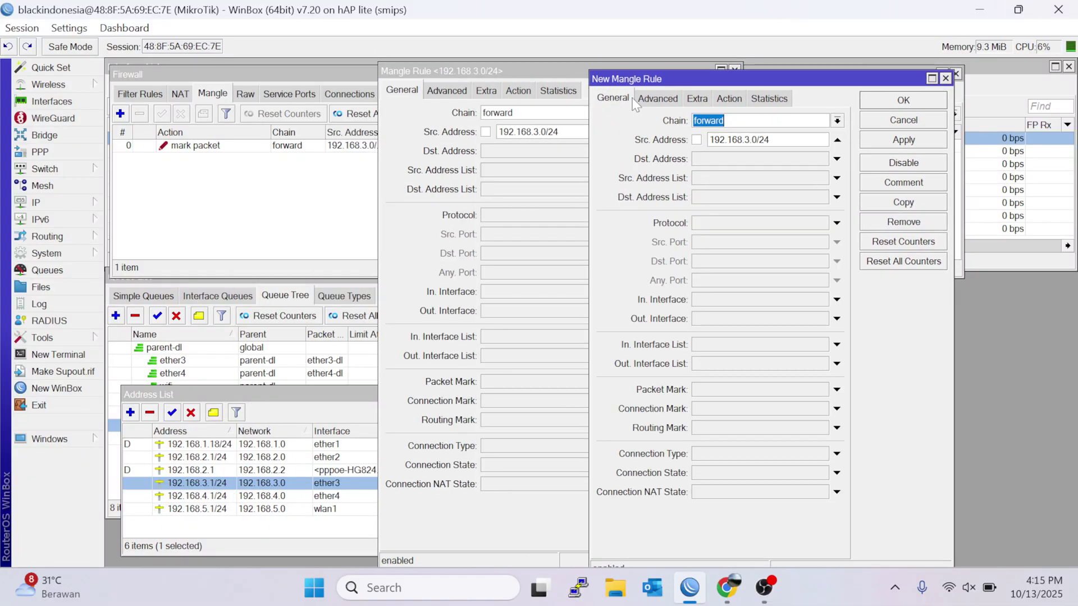
pyautogui.click(837, 140)
pyautogui.click(837, 147)
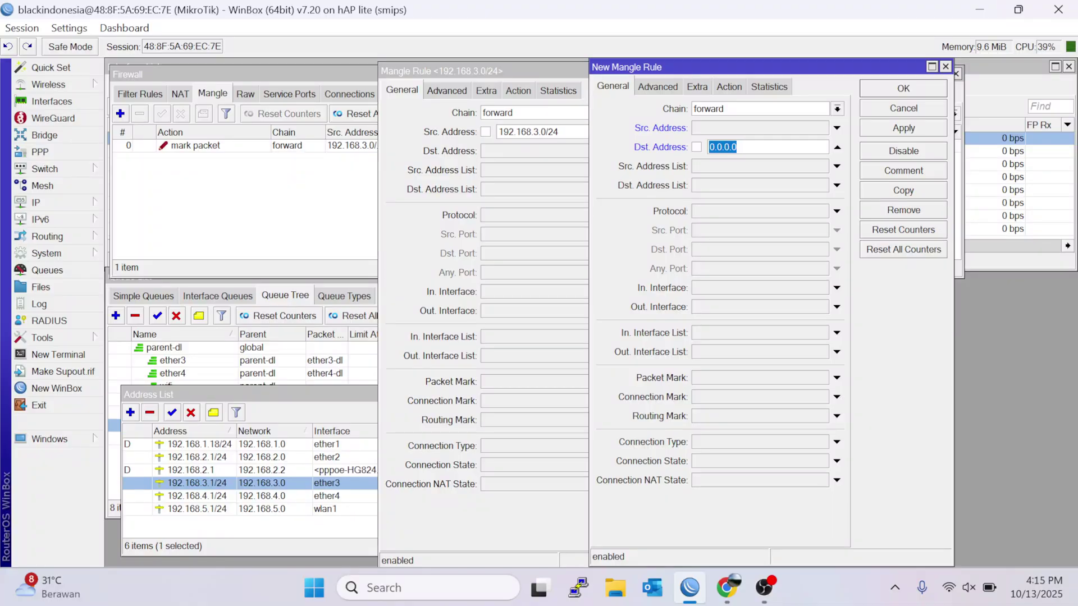
pyautogui.hotkey('ctrl', 'v')
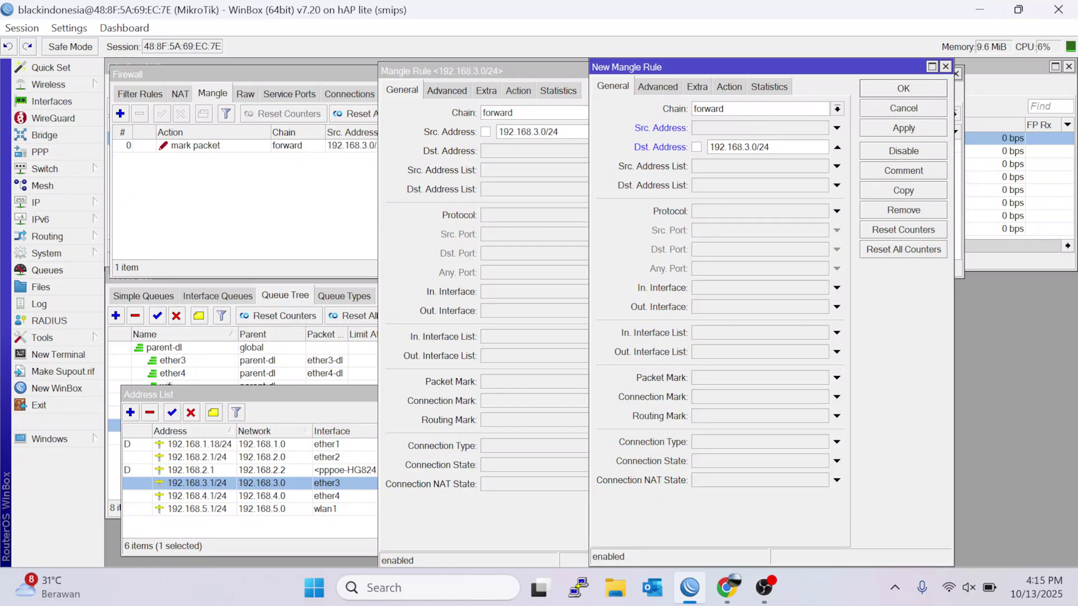
# Step: Set the duplicated rule's new packet mark to ether3-dl, then save and close both mangle rules
pyautogui.click(697, 87)
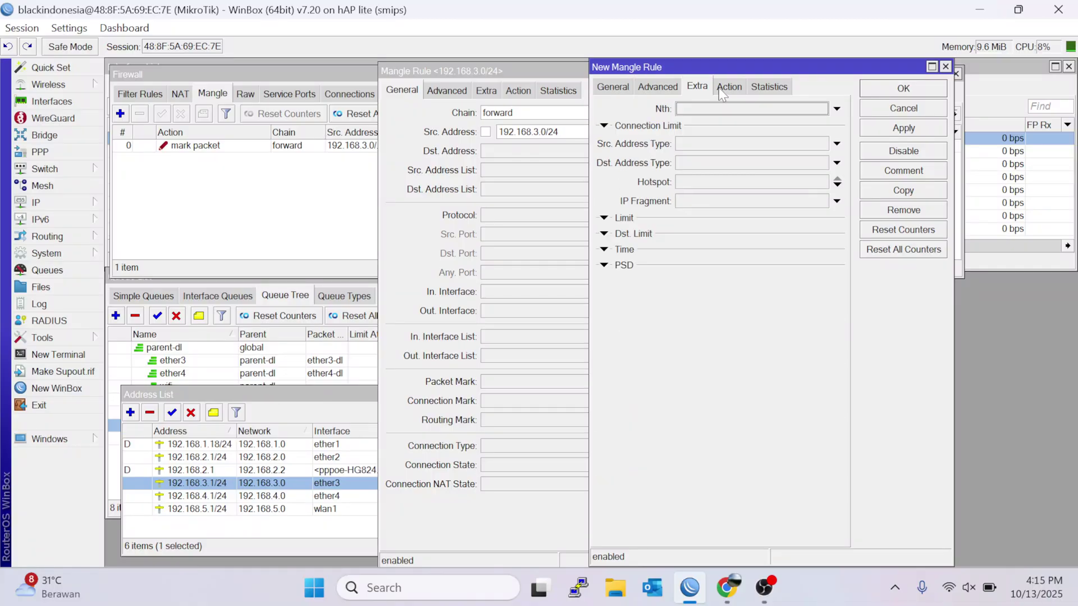
pyautogui.click(724, 87)
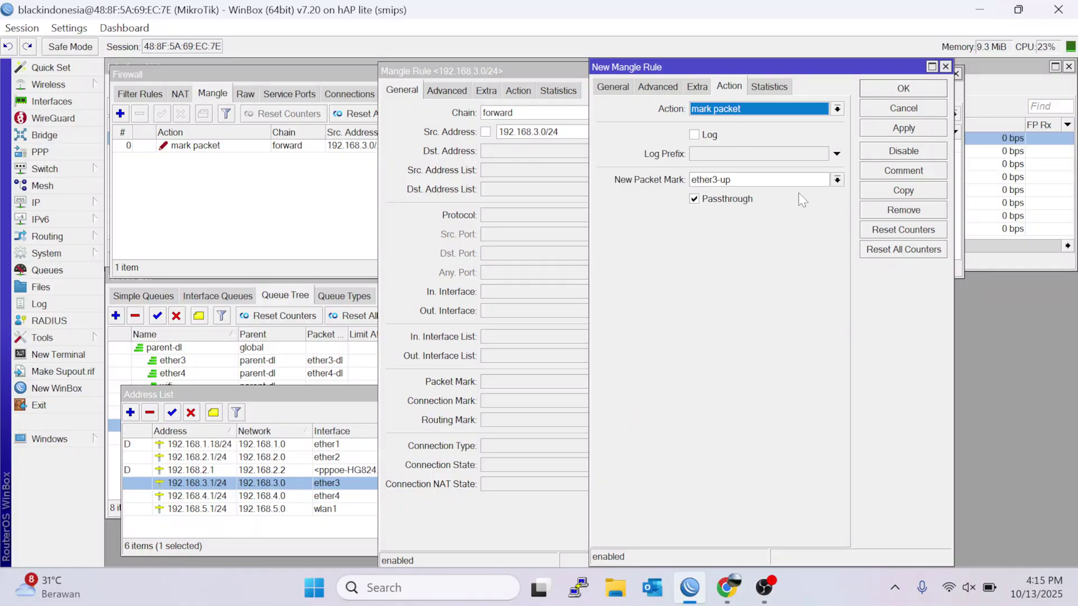
pyautogui.click(731, 179)
pyautogui.press('BackSpace')
pyautogui.press('BackSpace')
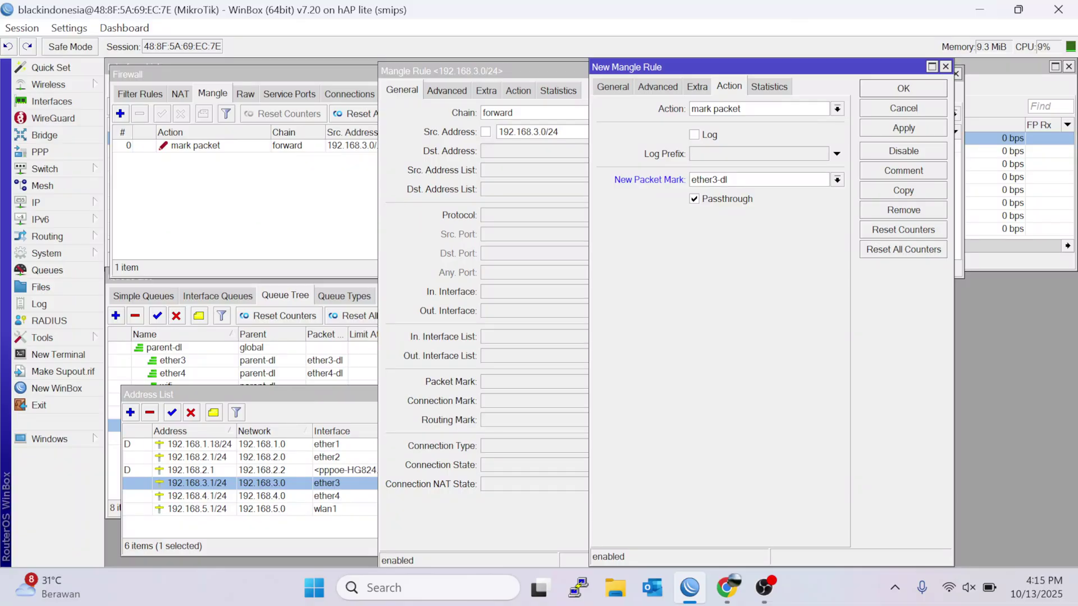
pyautogui.hotkey('alt', 'Tab')
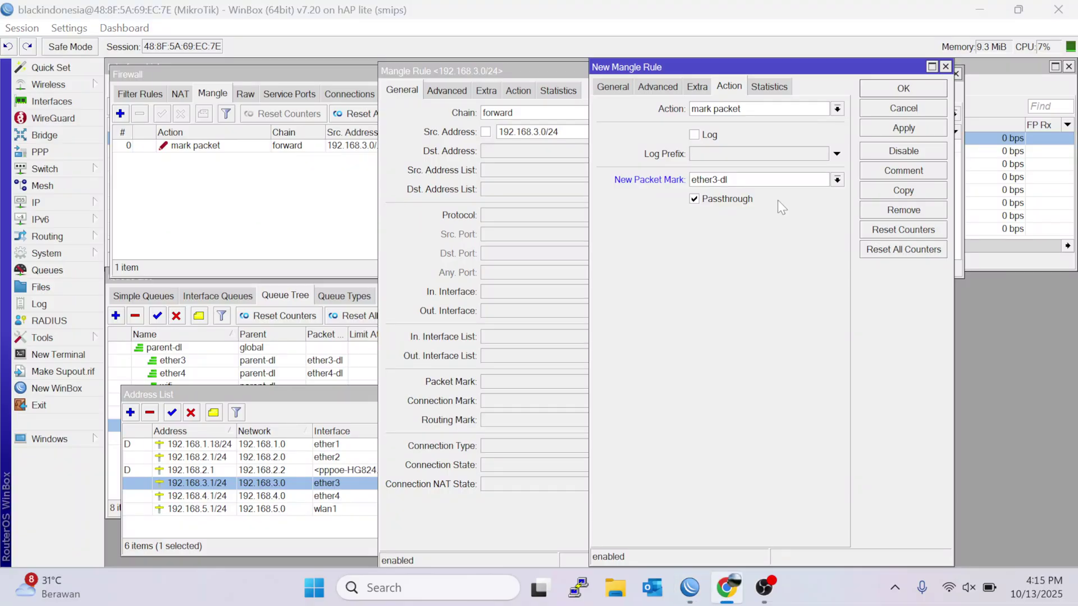
pyautogui.hotkey('alt', 'Tab')
pyautogui.click(926, 129)
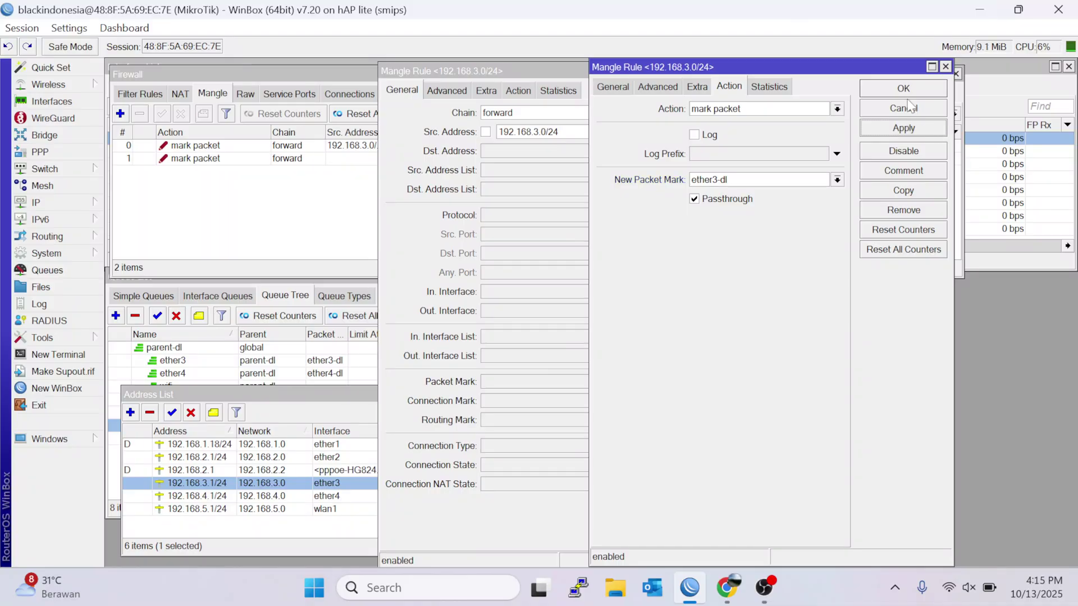
pyautogui.click(905, 91)
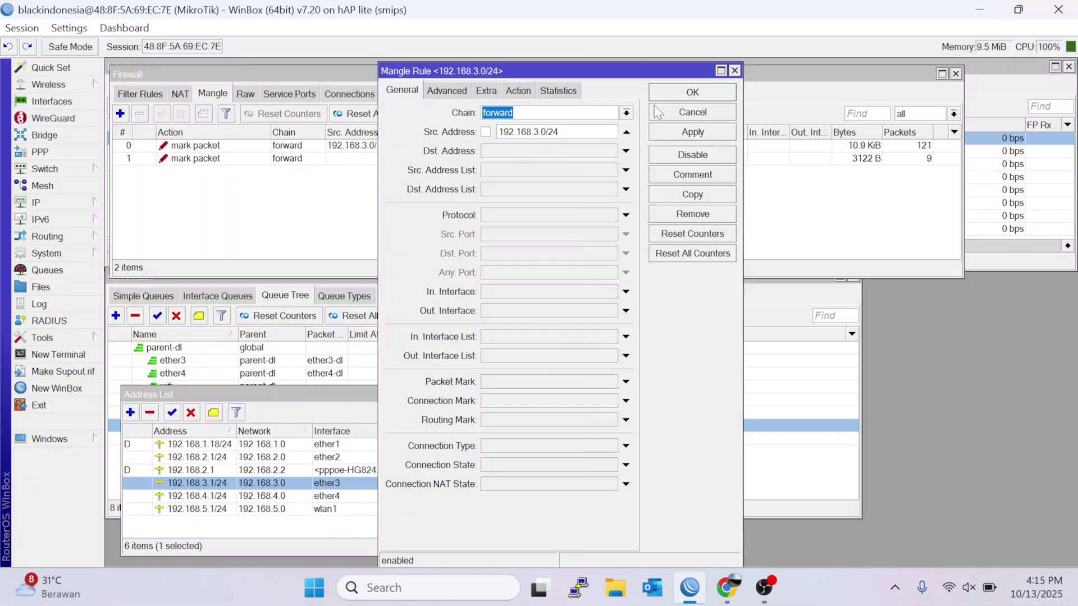
pyautogui.click(696, 93)
pyautogui.click(422, 160)
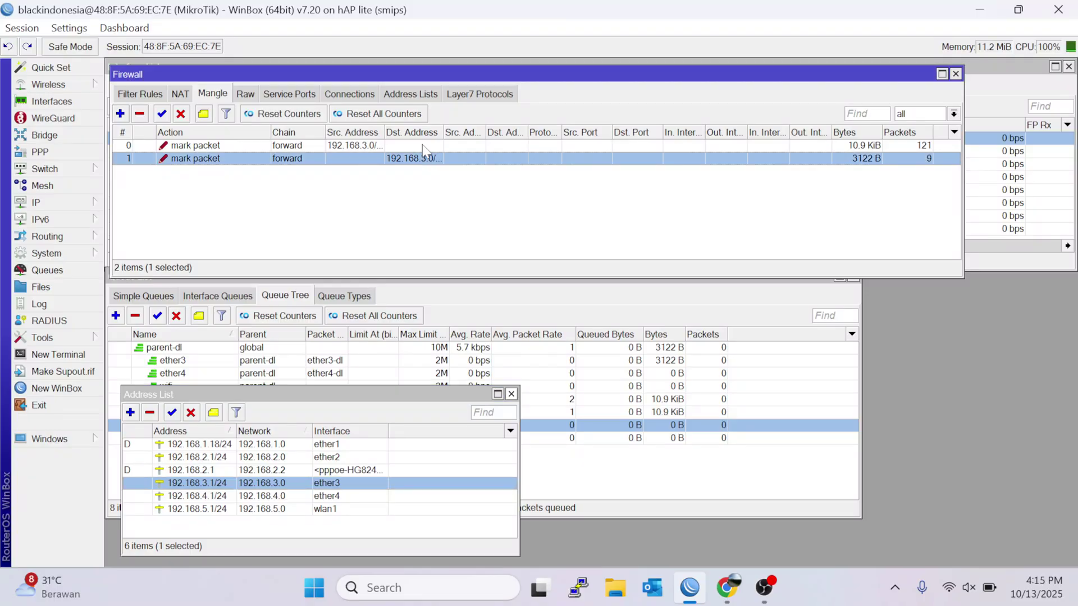
pyautogui.click(489, 145)
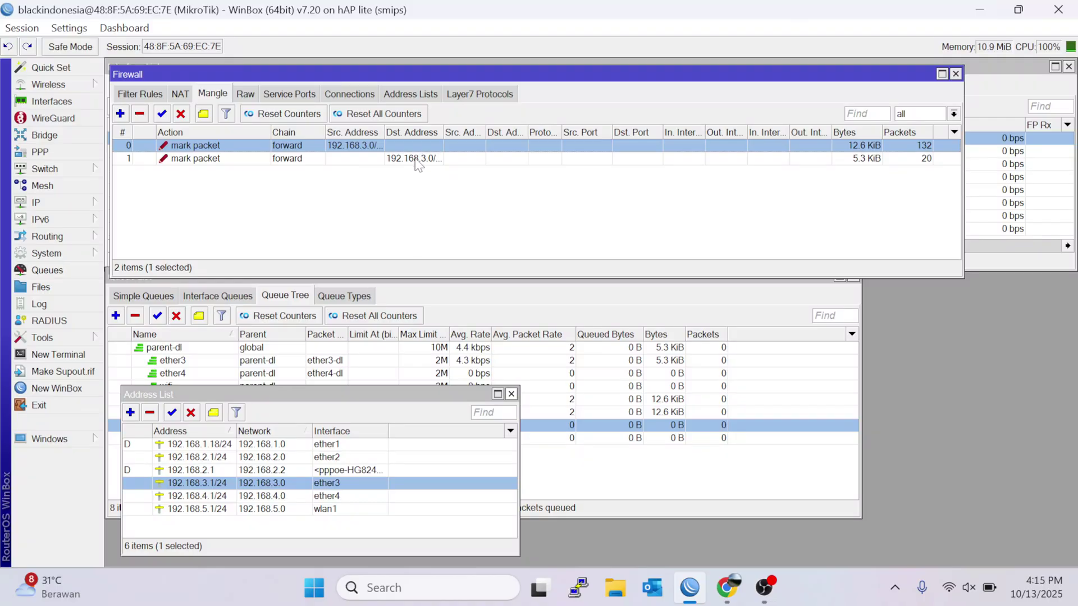
pyautogui.click(409, 187)
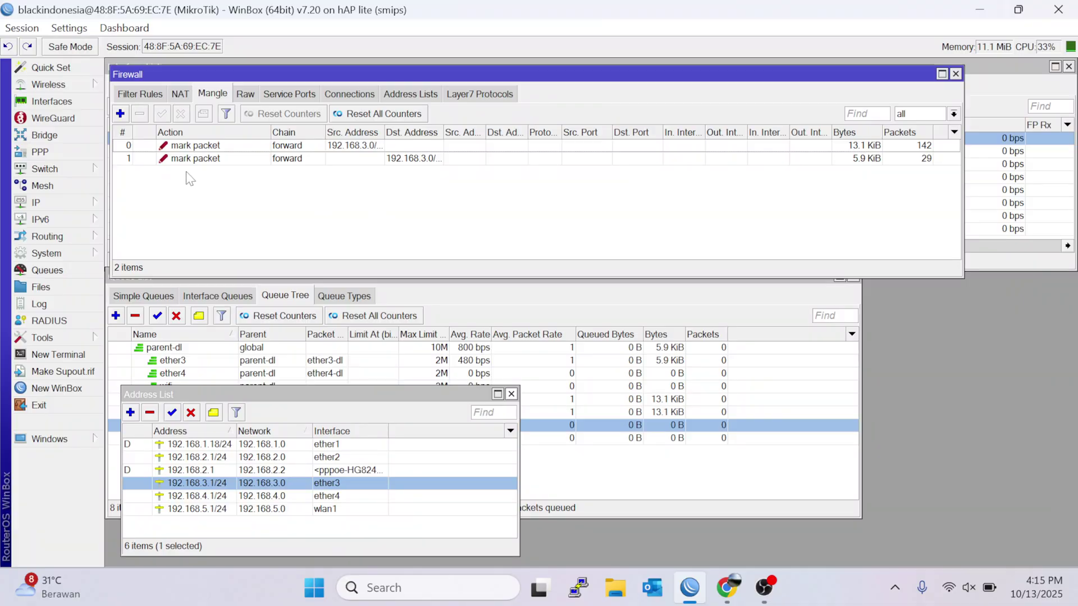
# Step: Add a new mangle rule on the forward chain with source address 192.168.4.0/24
pyautogui.click(120, 114)
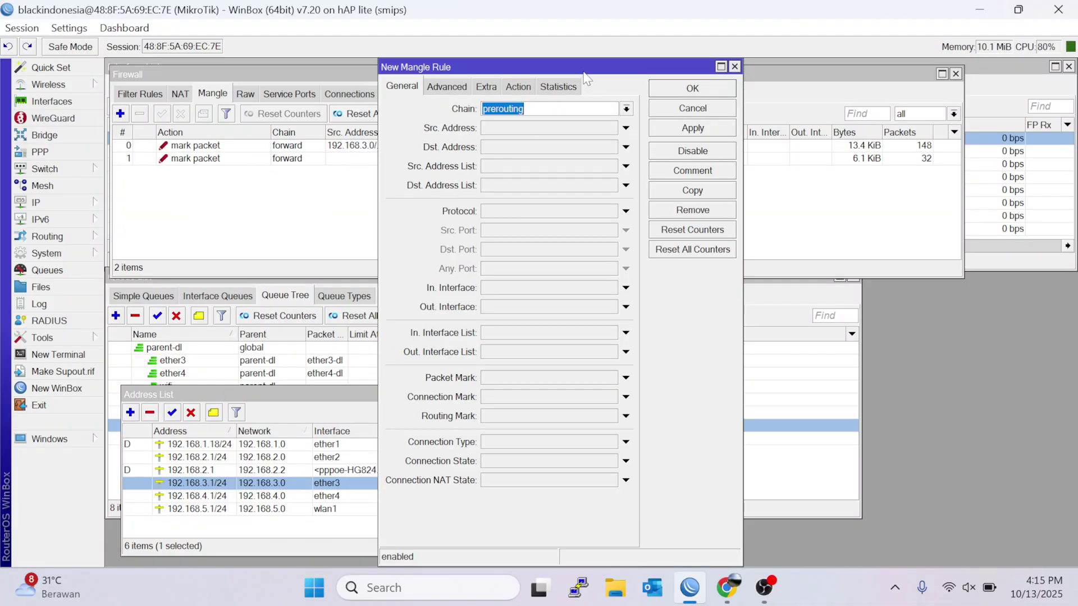
pyautogui.moveTo(584, 65); pyautogui.dragTo(650, 62)
pyautogui.click(693, 109)
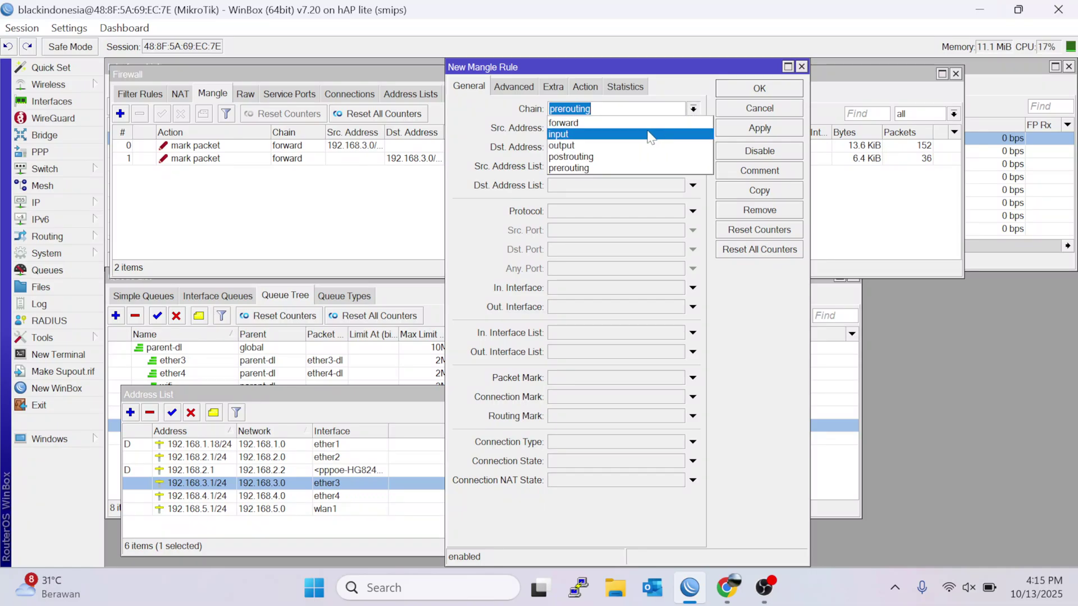
pyautogui.click(642, 125)
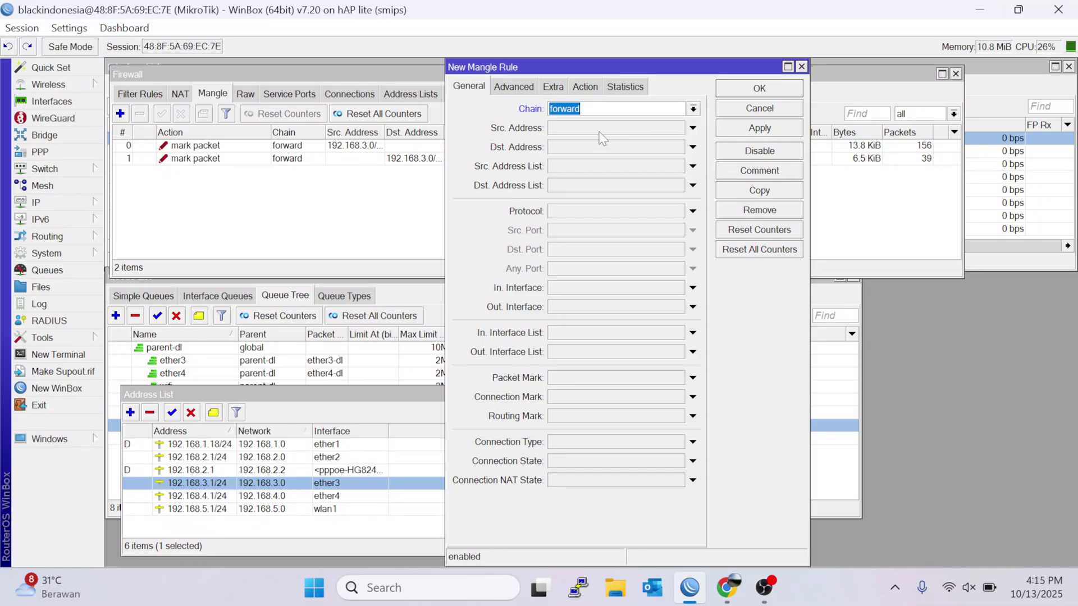
pyautogui.click(599, 130)
pyautogui.write('192.168.3.0/24')
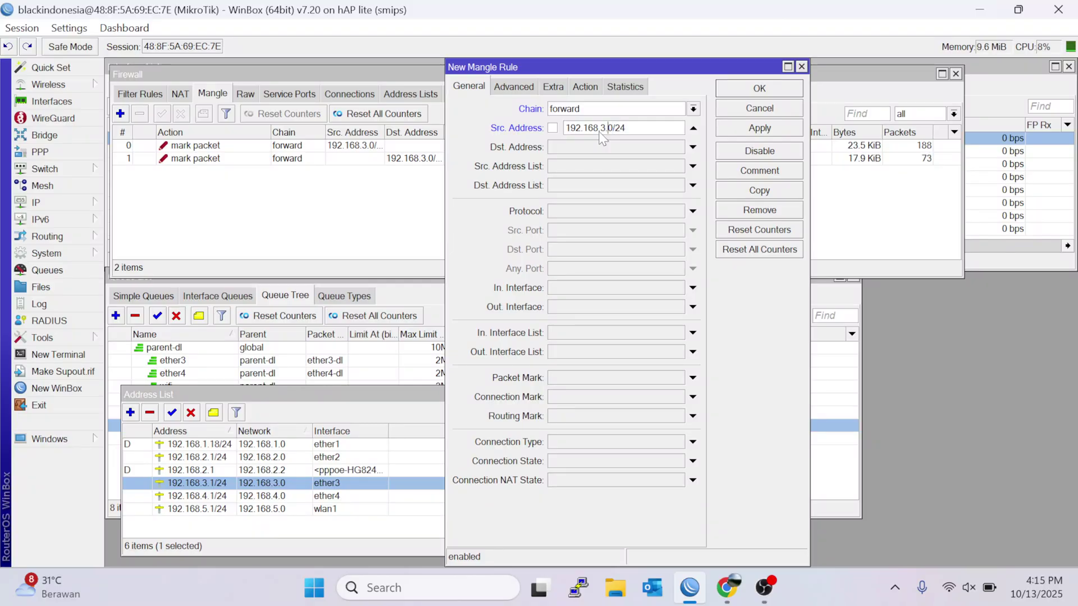
pyautogui.press('Left')
pyautogui.press('Left')
pyautogui.press('Left')
pyautogui.press('Left')
pyautogui.press('BackSpace')
pyautogui.write('4')
# Step: Set the rule's action to mark packet with new packet mark ether4-up and apply it
pyautogui.click(585, 89)
pyautogui.click(590, 110)
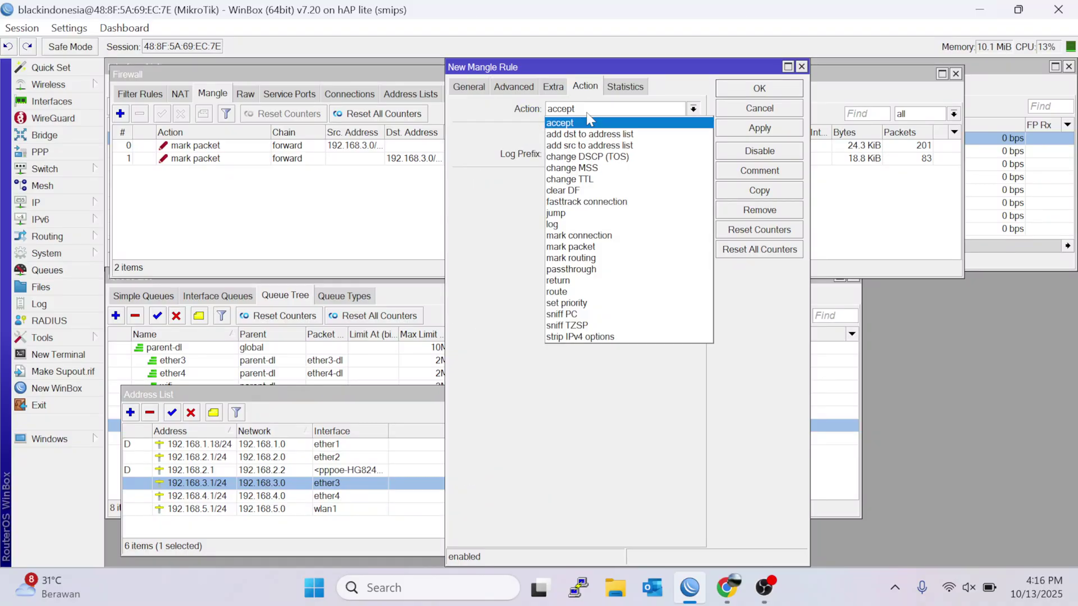
pyautogui.click(585, 247)
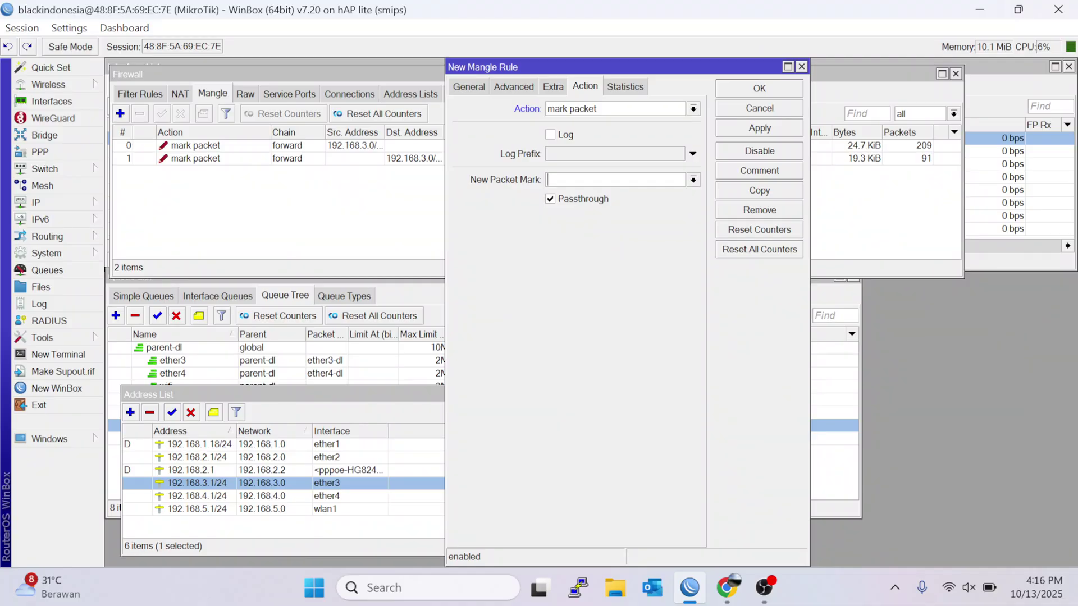
pyautogui.write('ether4-')
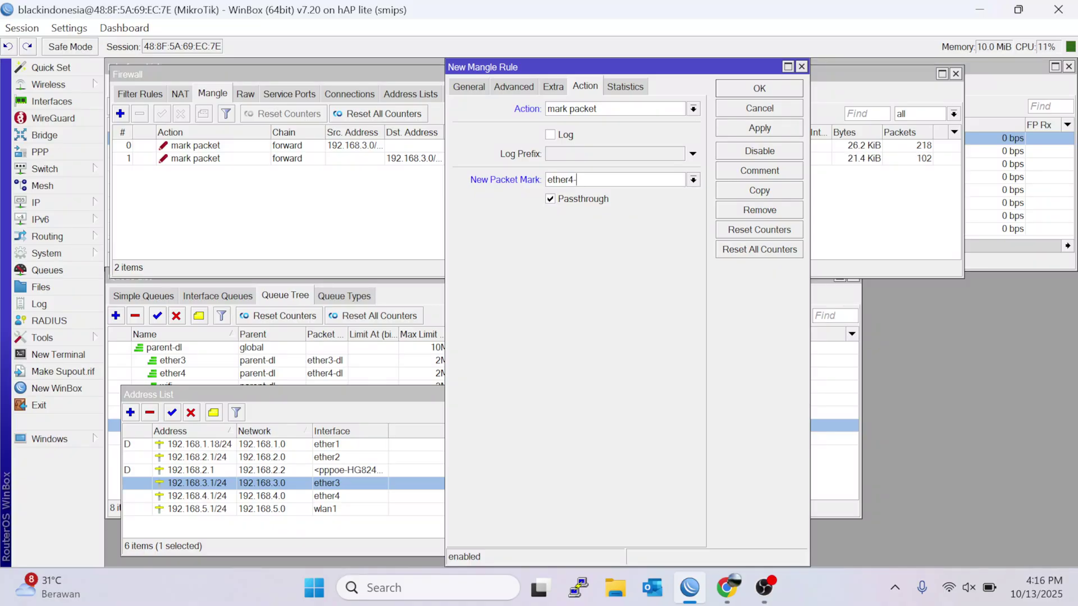
pyautogui.write('up')
pyautogui.moveTo(637, 67)
pyautogui.mouseDown()
pyautogui.moveTo(905, 125)
pyautogui.moveTo(596, 244)
pyautogui.moveTo(601, 94)
pyautogui.moveTo(627, 73)
pyautogui.mouseUp()
pyautogui.click(752, 136)
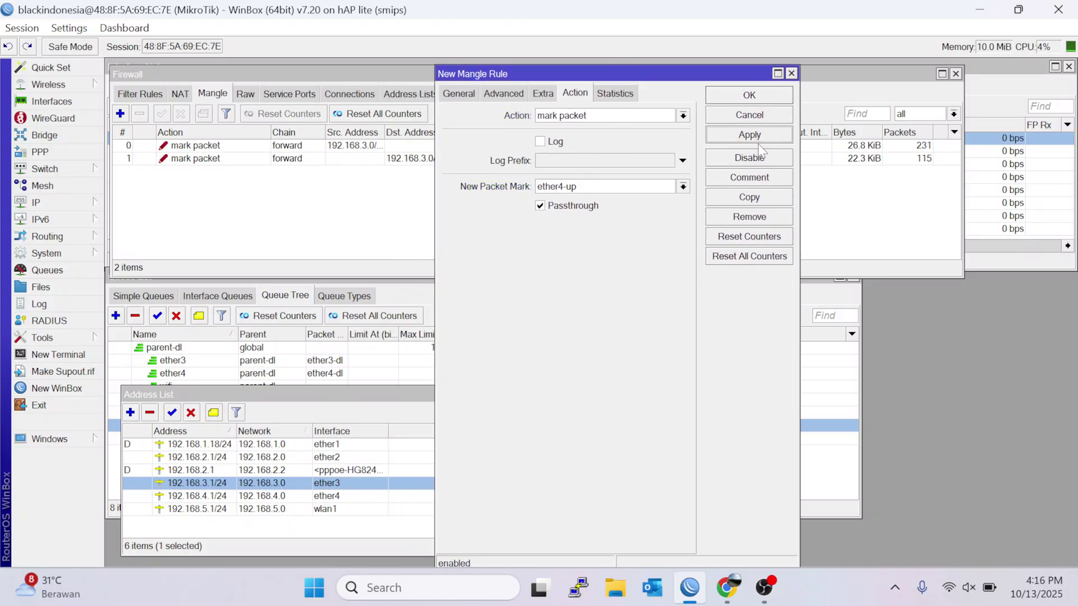
# Step: Duplicate the ether4-up rule and move 192.168.4.0/24 from the copy's source address to its destination address
pyautogui.click(753, 197)
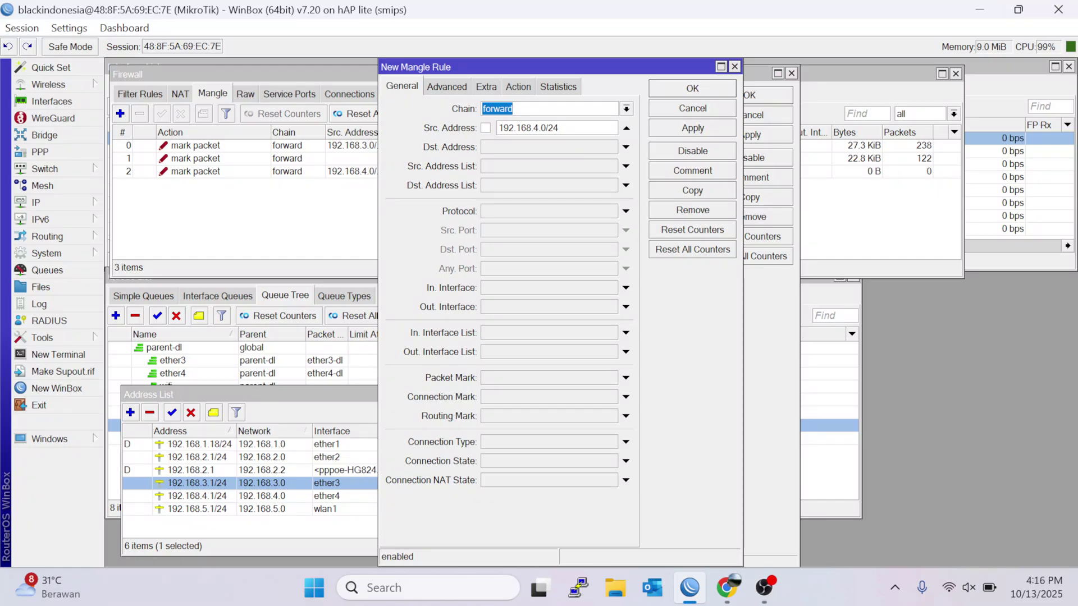
pyautogui.press('Tab')
pyautogui.press('Tab')
pyautogui.hotkey('ctrl', 'c')
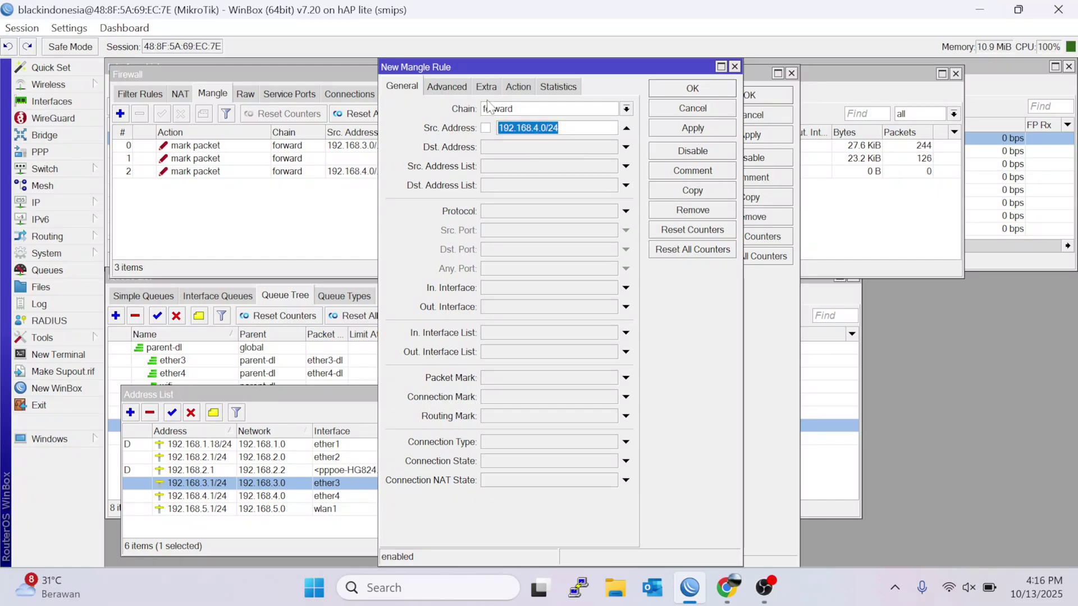
pyautogui.click(497, 141)
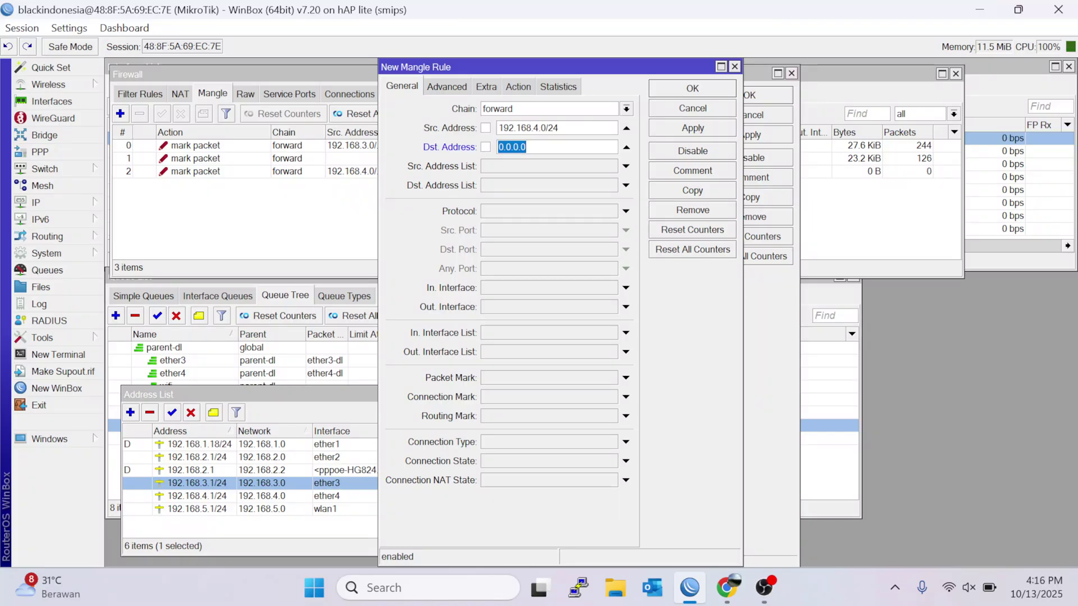
pyautogui.click(626, 128)
pyautogui.click(626, 147)
pyautogui.press('Tab')
pyautogui.press('Tab')
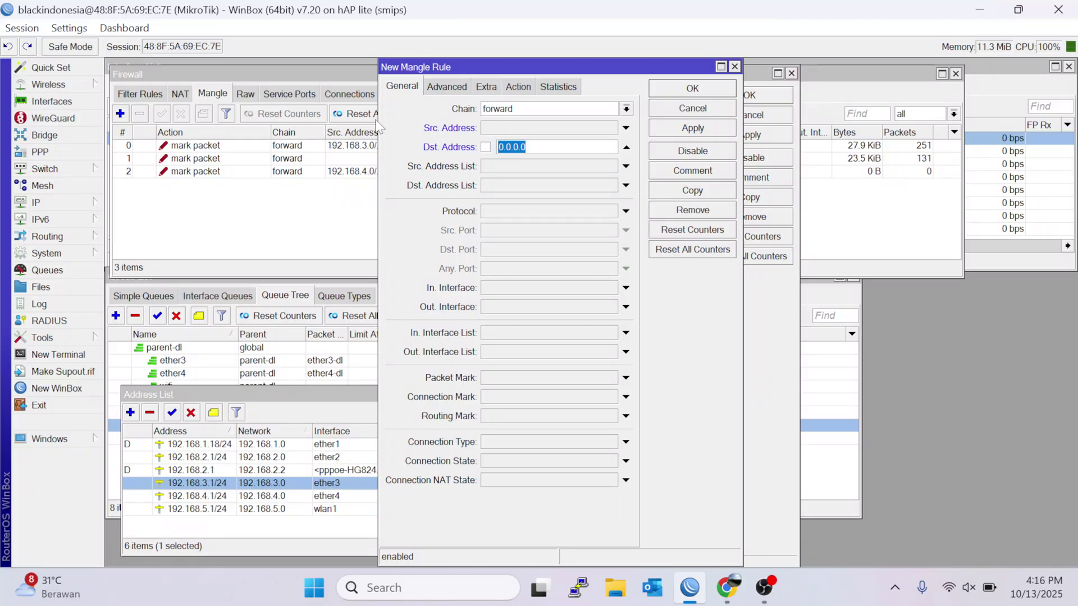
pyautogui.hotkey('ctrl', 'v')
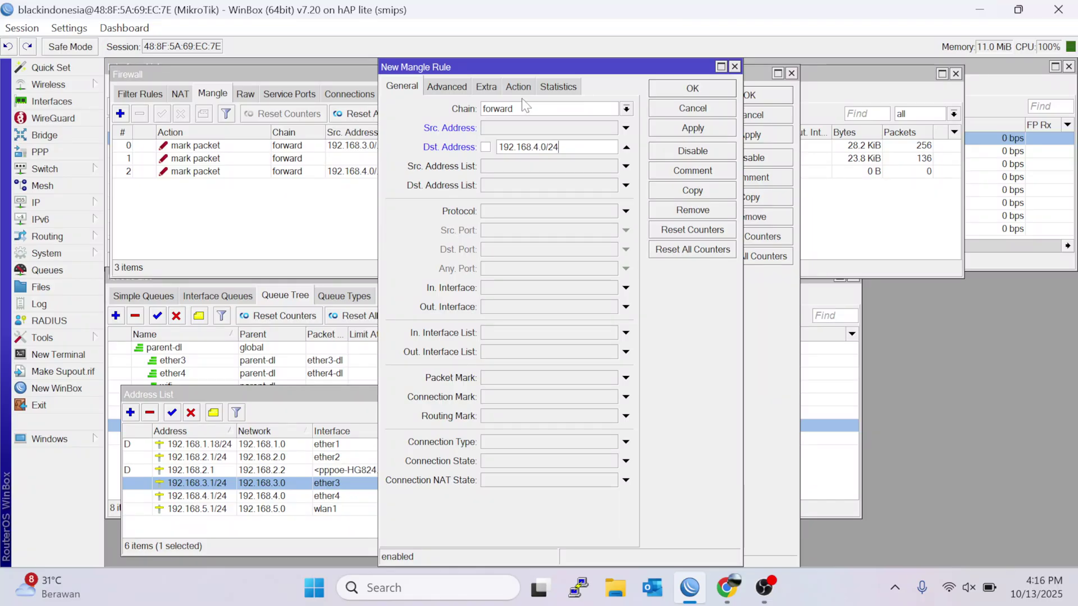
# Step: Set the duplicate's new packet mark to ether4-dl, then save and close both ether4 mangle rules
pyautogui.click(518, 88)
pyautogui.click(543, 109)
pyautogui.click(540, 109)
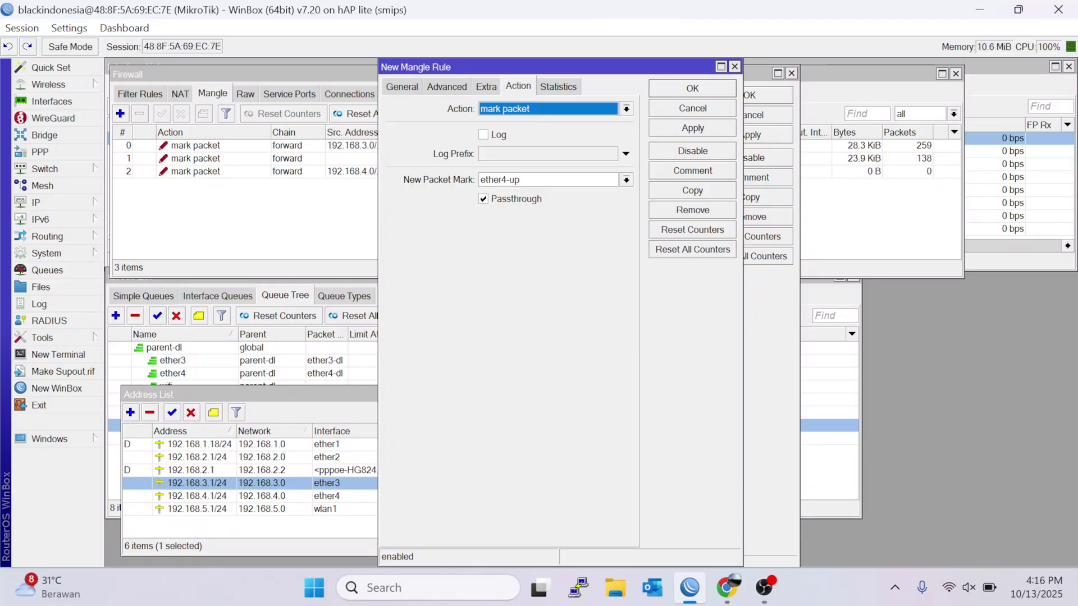
pyautogui.click(520, 180)
pyautogui.moveTo(528, 67); pyautogui.dragTo(590, 73)
pyautogui.press('BackSpace')
pyautogui.press('BackSpace')
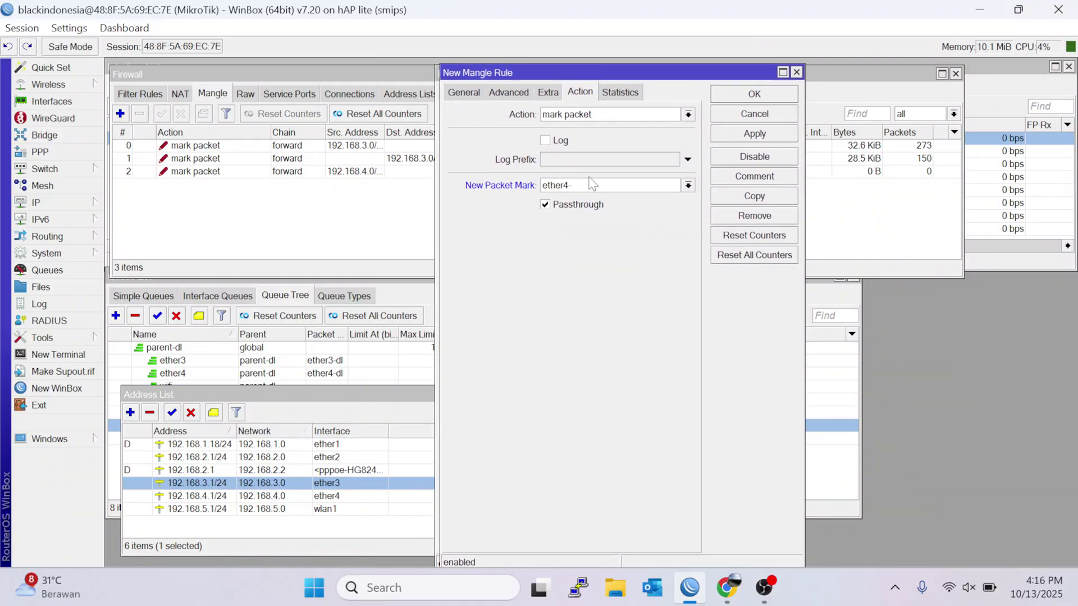
pyautogui.write('dl')
pyautogui.click(777, 137)
pyautogui.click(756, 96)
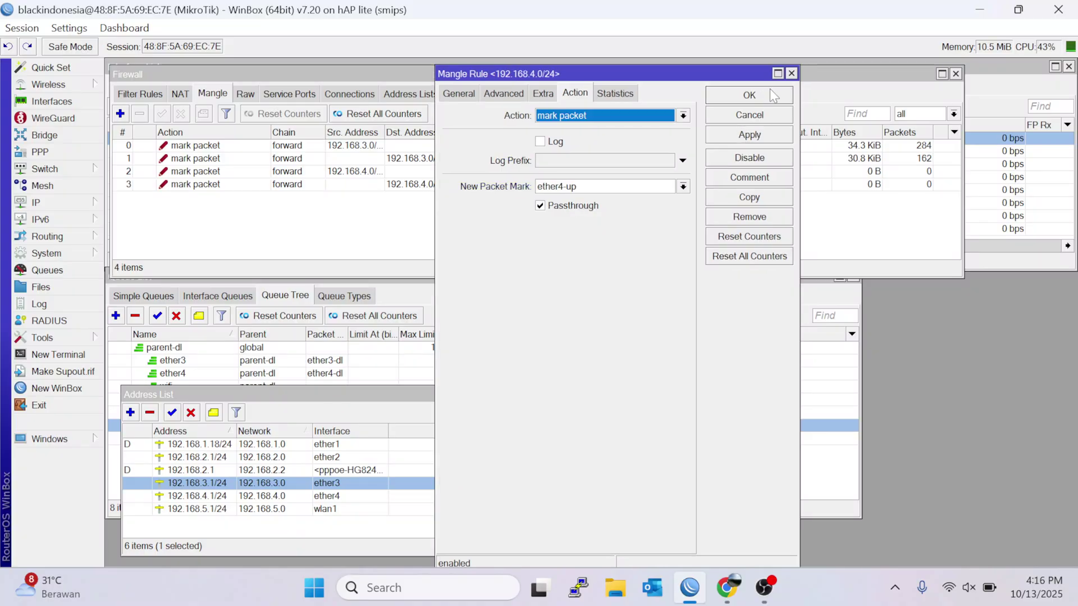
pyautogui.click(770, 91)
# Step: Add another mangle rule on the forward chain with source address 192.168.5.0/24
pyautogui.click(231, 181)
pyautogui.click(233, 171)
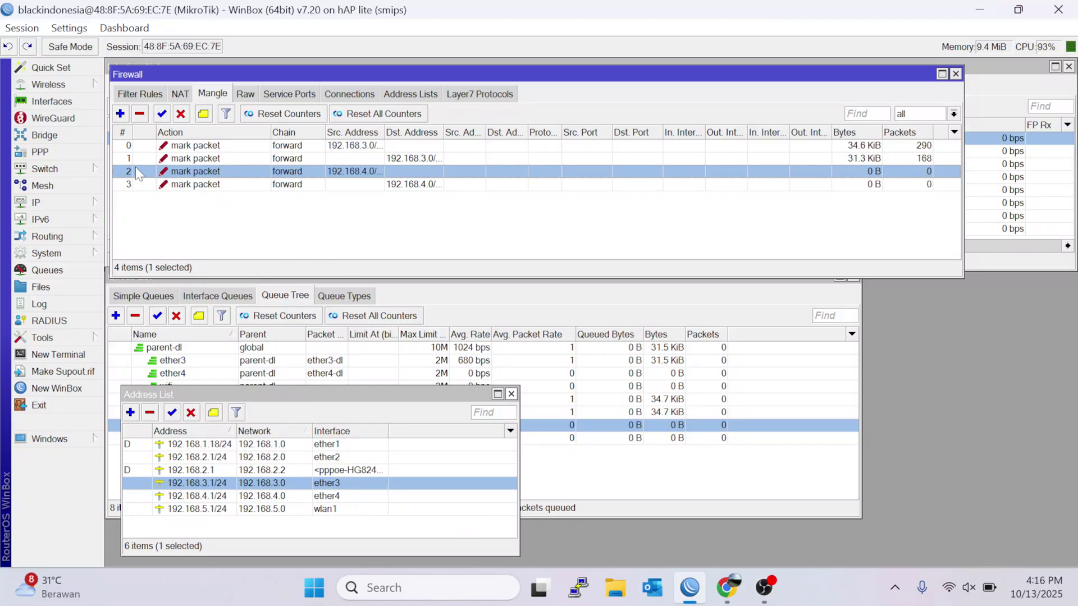
pyautogui.click(121, 114)
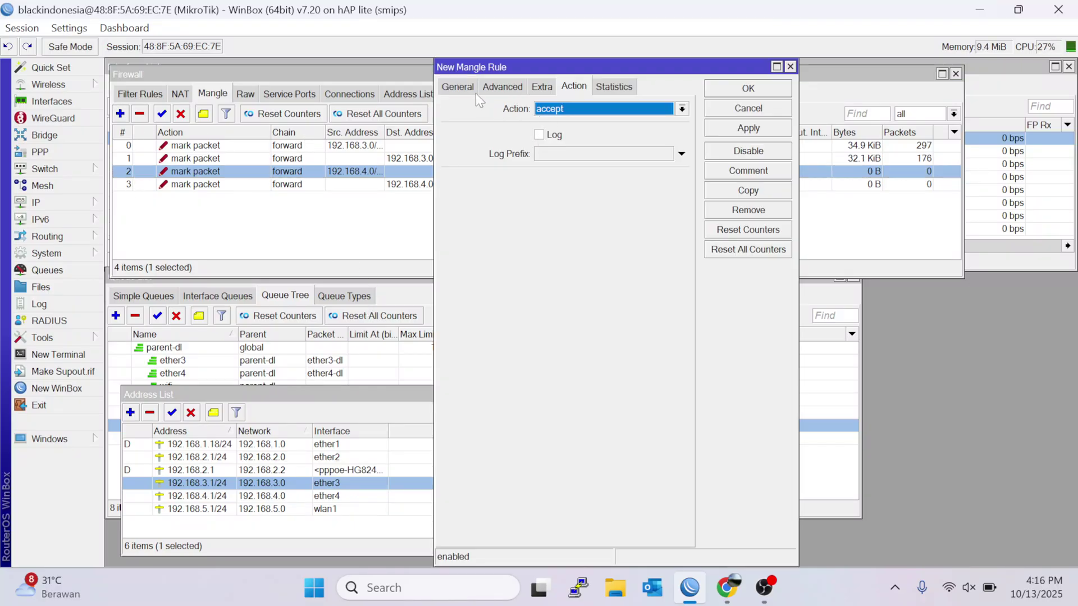
pyautogui.click(458, 86)
pyautogui.click(682, 108)
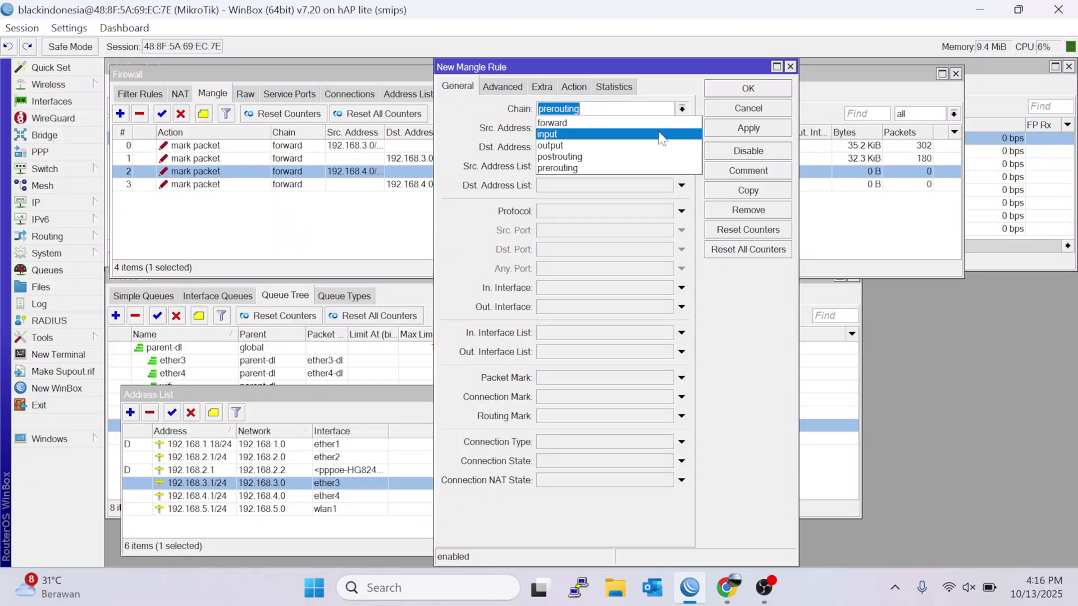
pyautogui.click(655, 123)
pyautogui.press('Tab')
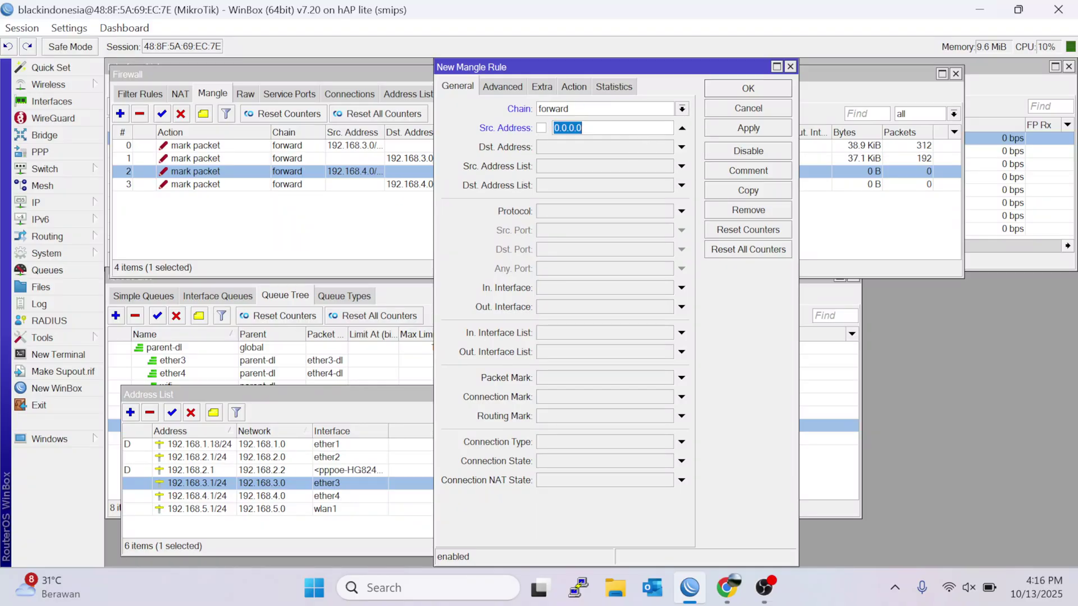
pyautogui.hotkey('ctrl', 'v')
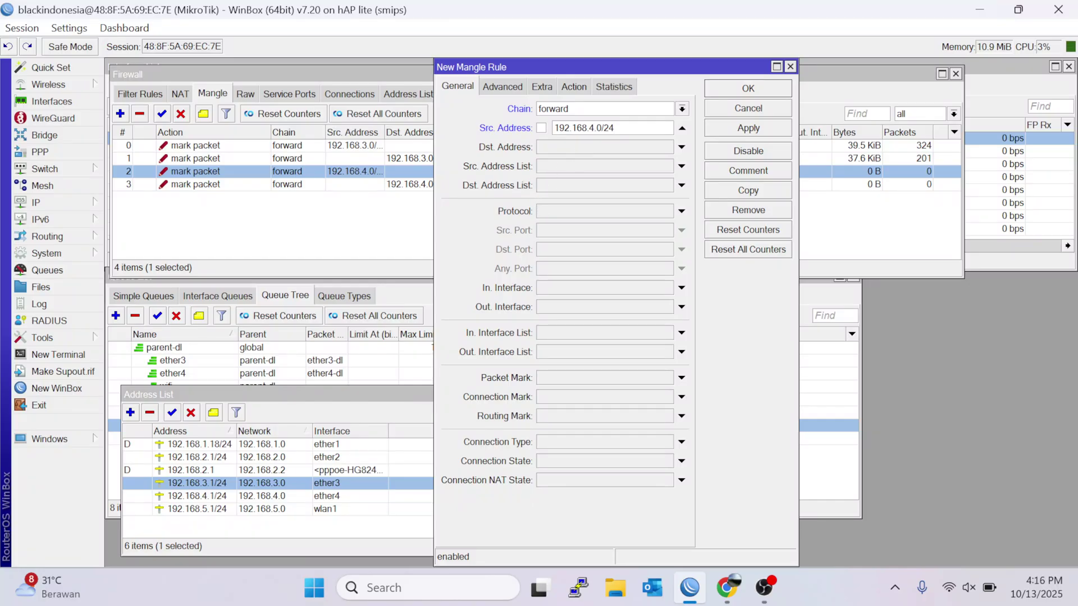
pyautogui.click(595, 128)
pyautogui.press('BackSpace')
pyautogui.press('BackSpace')
pyautogui.write('5')
# Step: Set the 192.168.5.0/24 rule's action to mark packet with new packet mark wifi-up and apply it
pyautogui.click(580, 88)
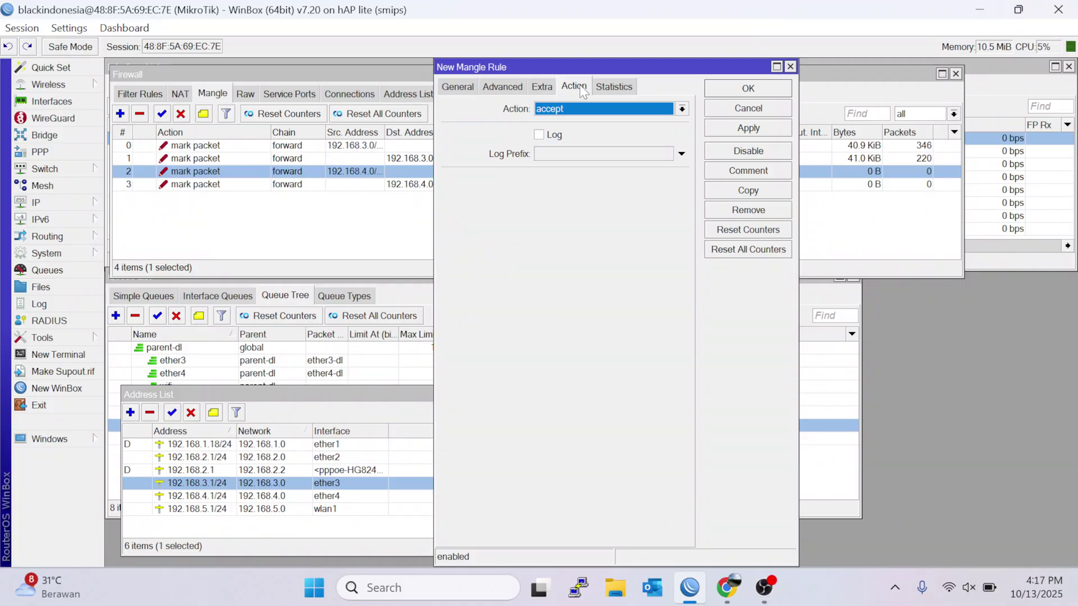
pyautogui.click(581, 110)
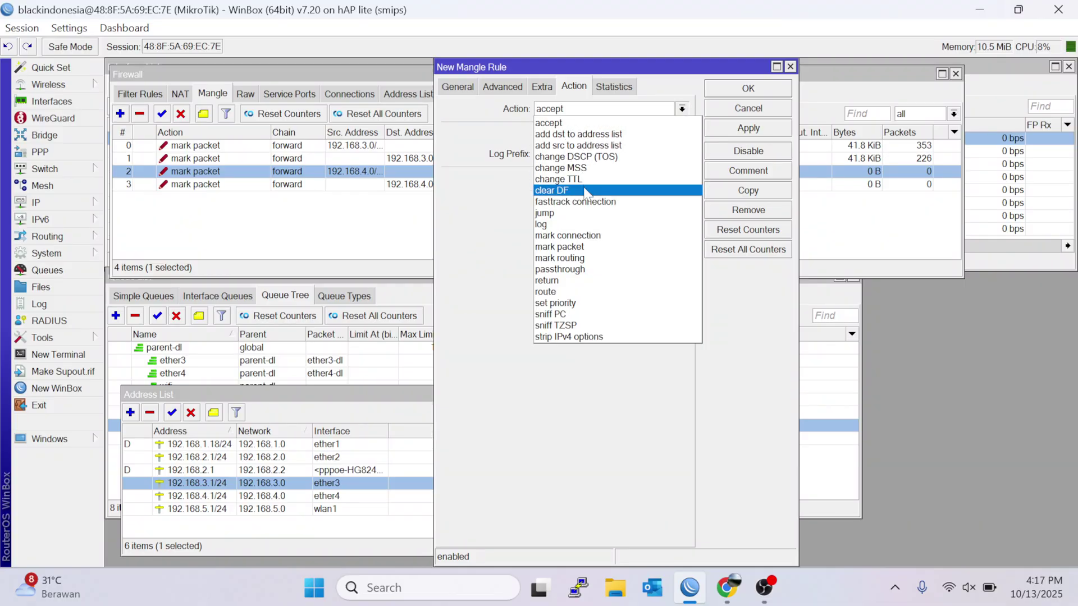
pyautogui.click(594, 248)
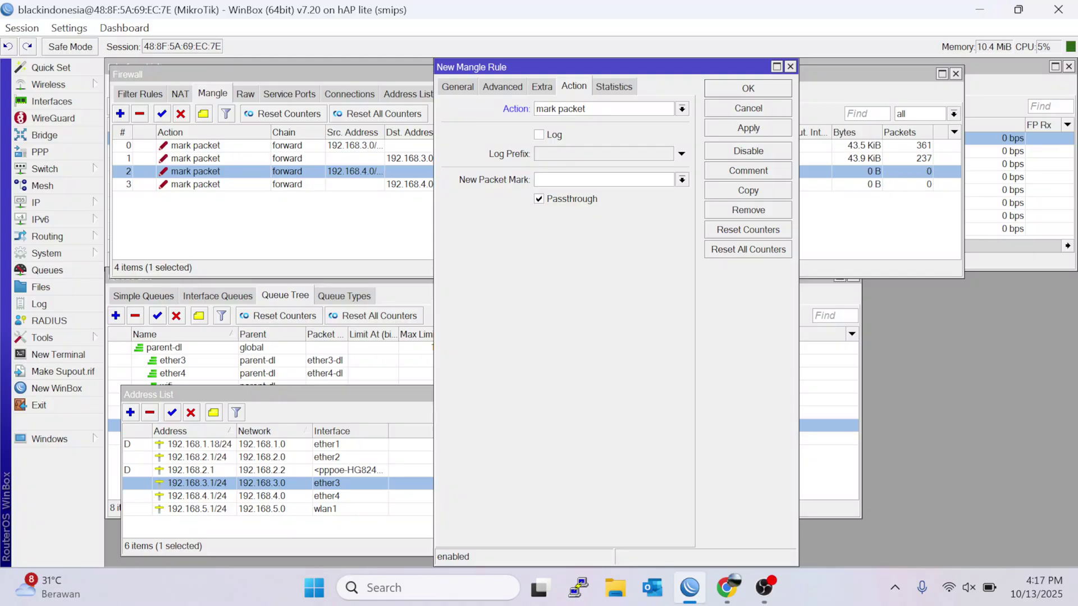
pyautogui.write('wifi-up')
pyautogui.click(747, 131)
# Step: Duplicate the wifi-up rule and set the copy's new packet mark to wifi-dl
pyautogui.click(760, 196)
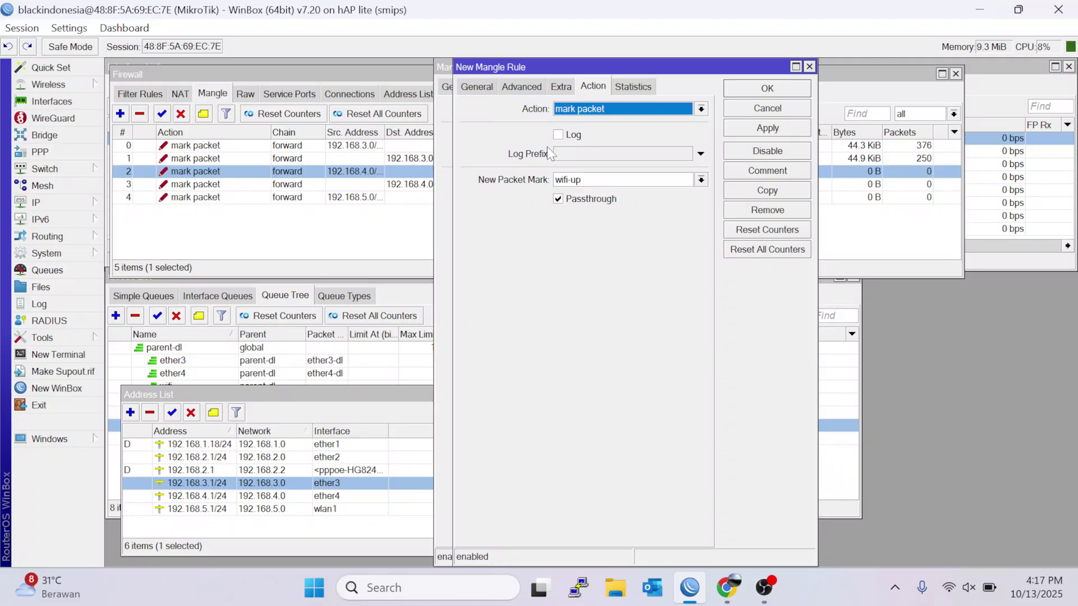
pyautogui.press('BackSpace')
pyautogui.press('BackSpace')
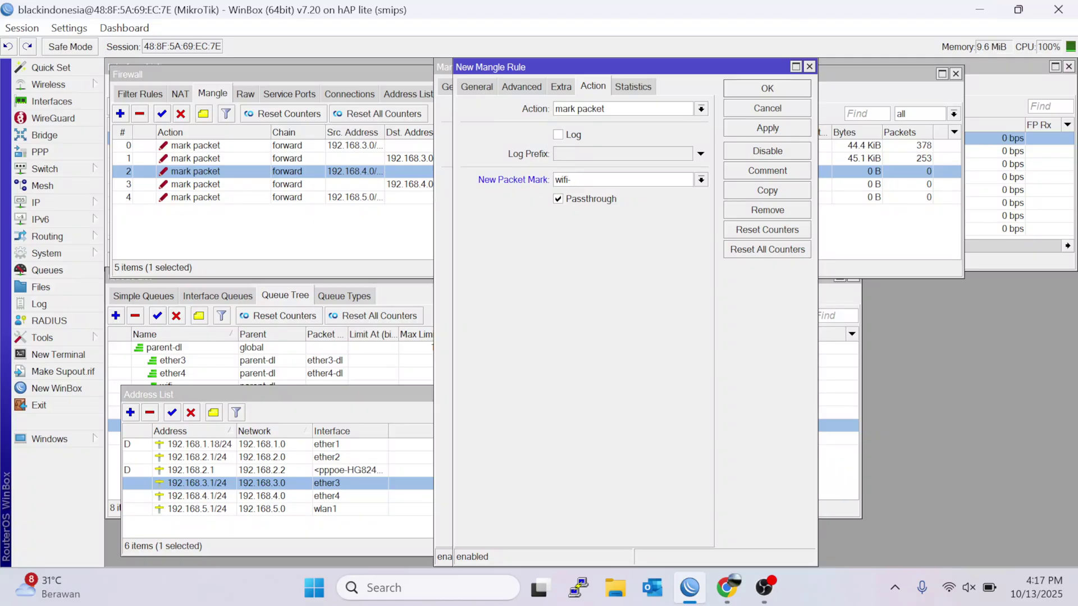
pyautogui.write('dl')
# Step: Move 192.168.5.0/24 from the wifi-dl rule's source address to its destination address, then save and close both wifi rules
pyautogui.click(482, 87)
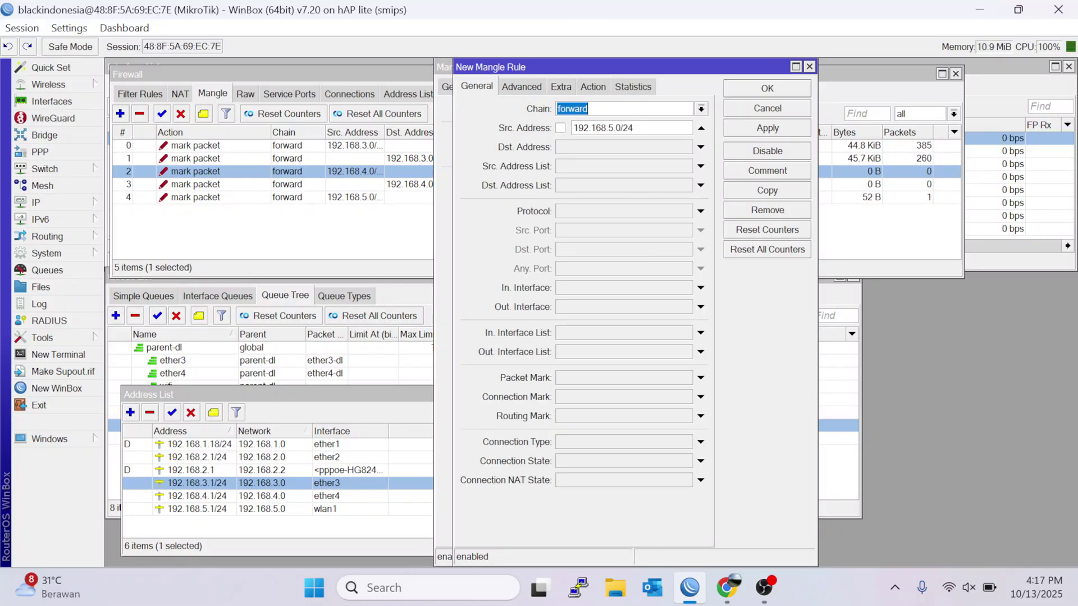
pyautogui.click(638, 130)
pyautogui.hotkey('ctrl', 'a')
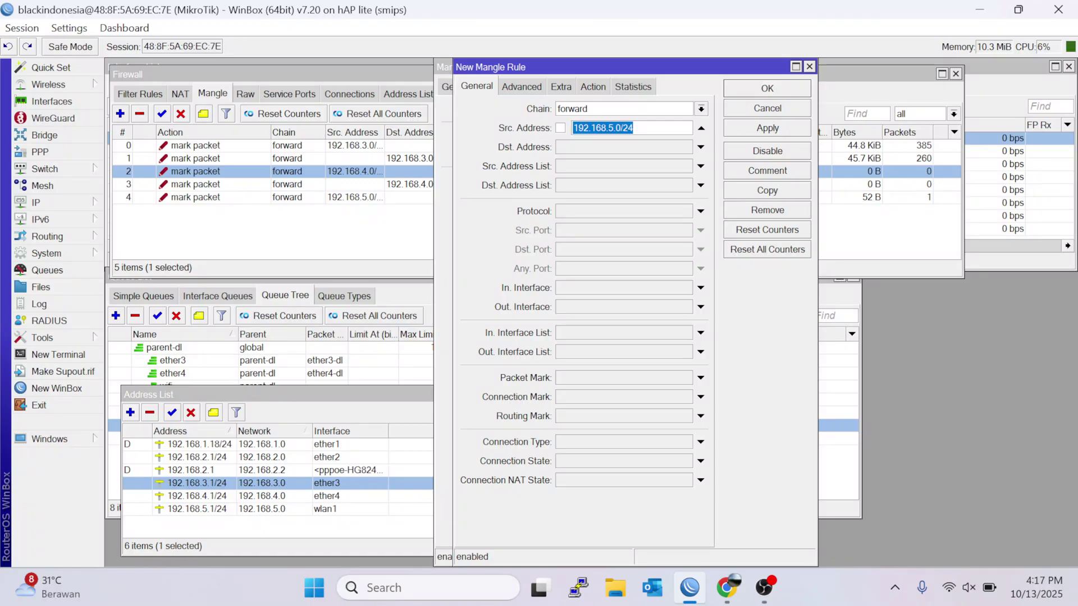
pyautogui.press('BackSpace')
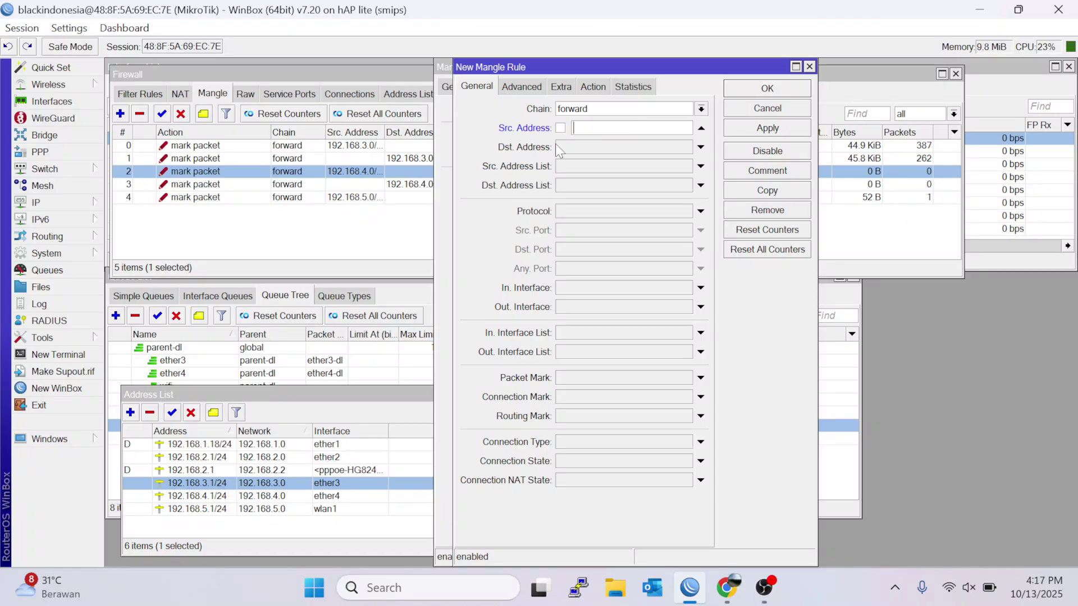
pyautogui.click(583, 149)
pyautogui.hotkey('ctrl', 'v')
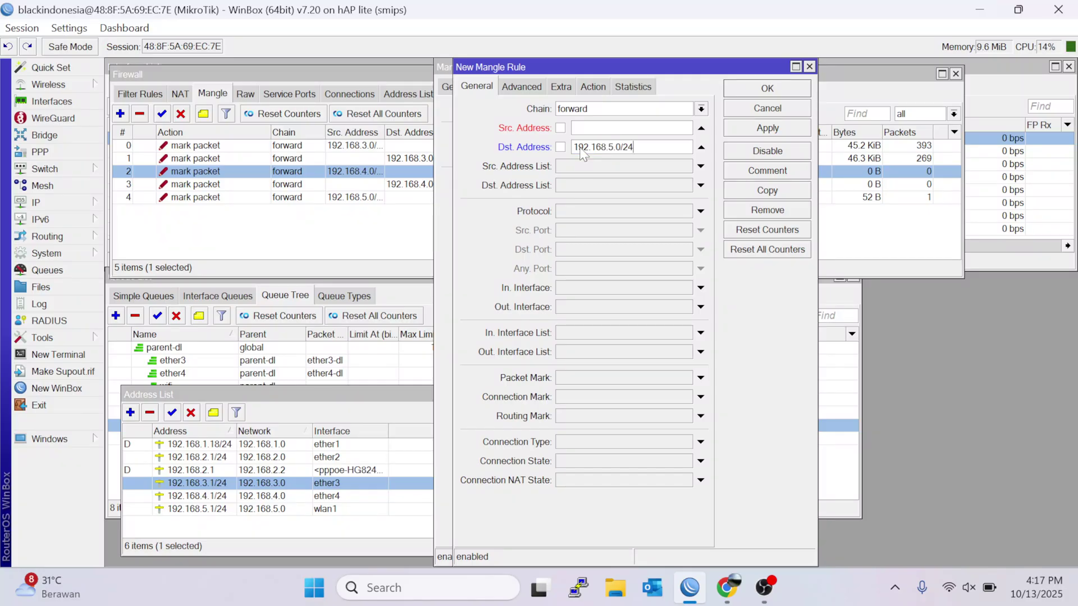
pyautogui.click(705, 128)
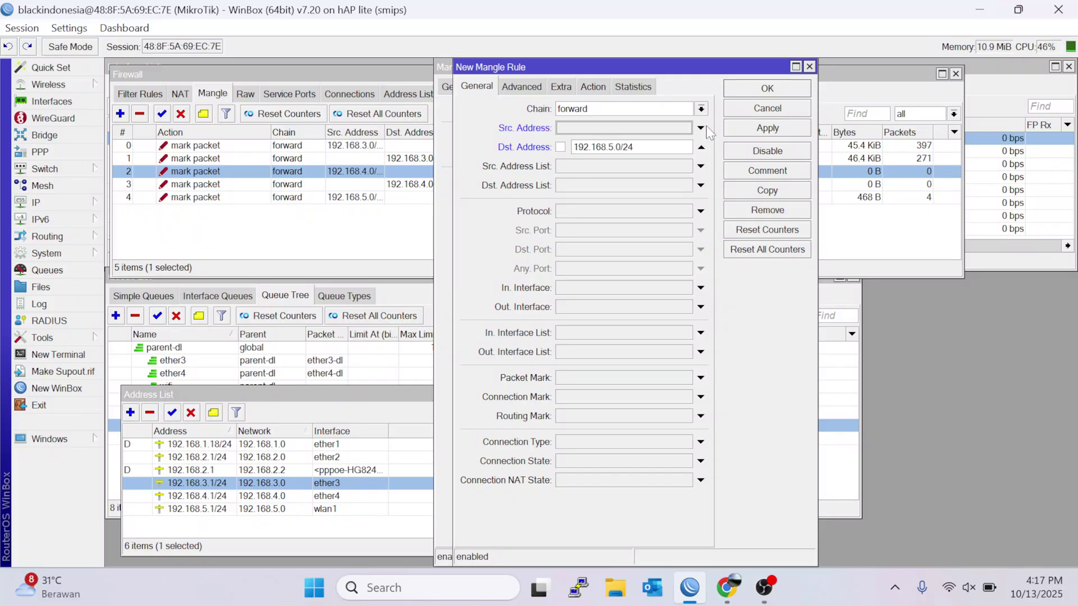
pyautogui.click(762, 129)
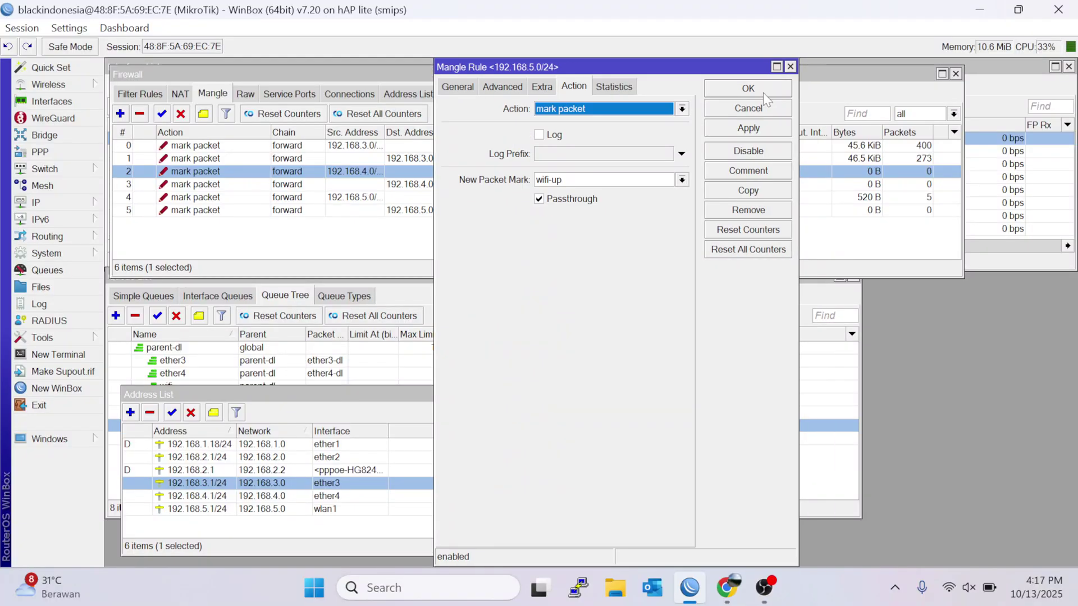
pyautogui.click(748, 89)
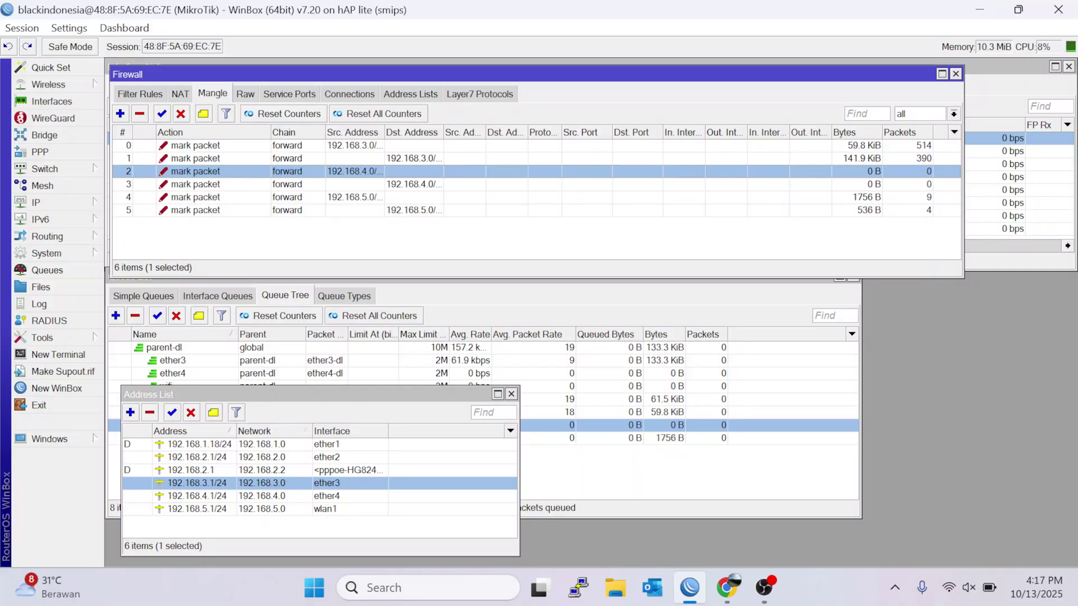
# Step: Close the IP address list and select the parent-dl queue in the queue tree
pyautogui.click(511, 393)
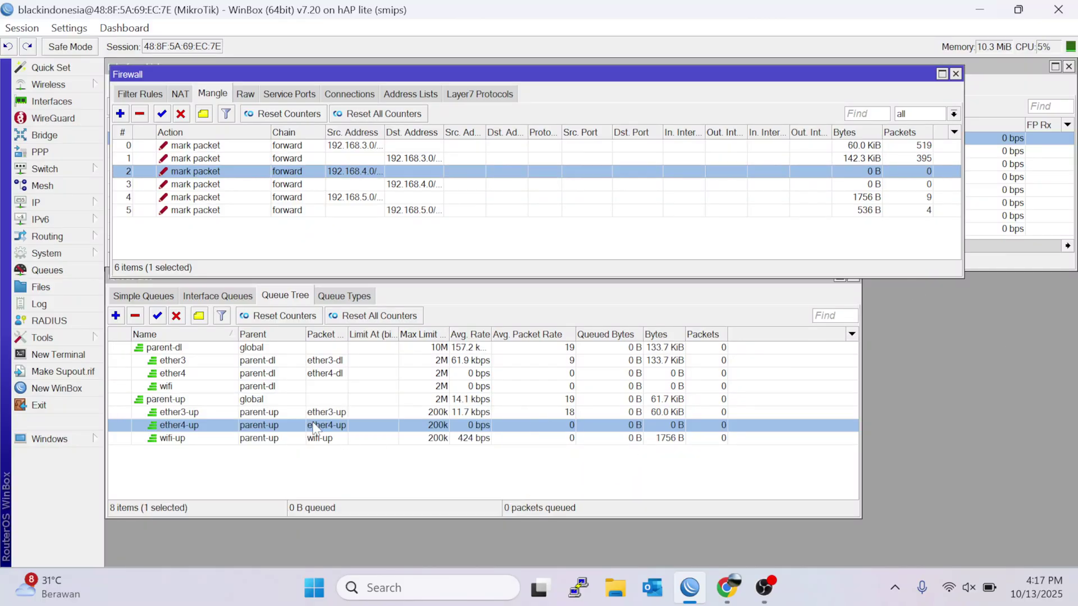
pyautogui.click(168, 348)
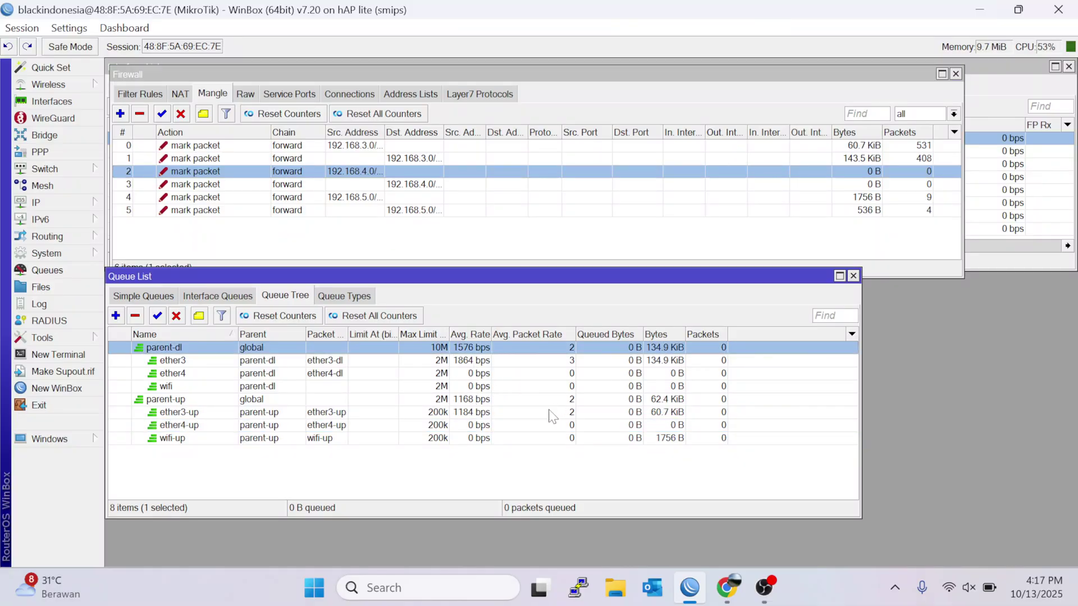
# Step: Monitor the queue tree's traffic rates during the tests, comparing ether4, ether4-up and wifi-up with the parent-up queue
pyautogui.click(457, 374)
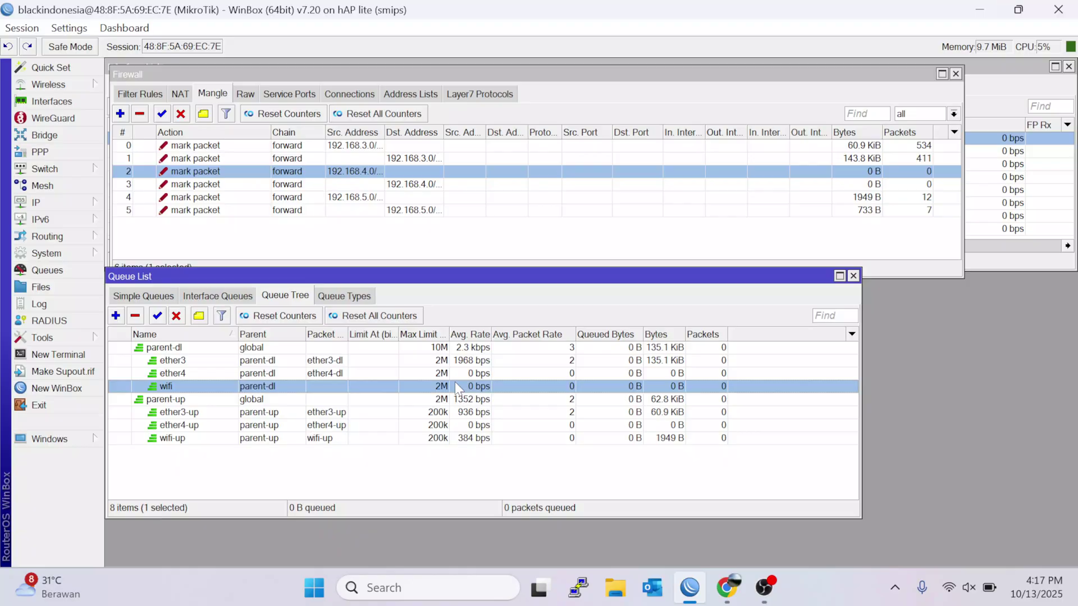
pyautogui.click(285, 390)
pyautogui.click(274, 378)
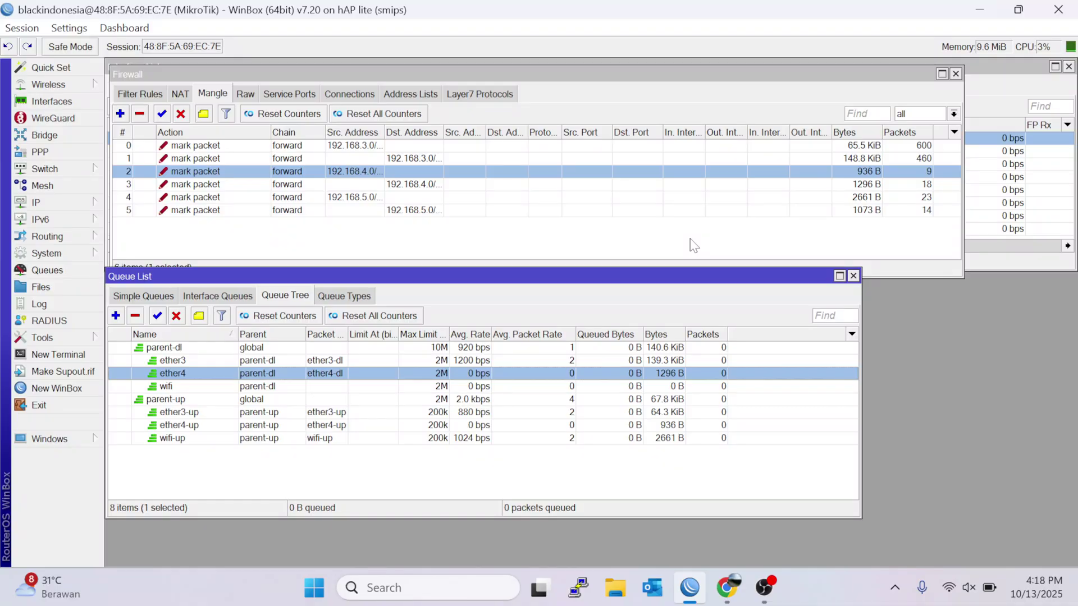
pyautogui.keyDown('ctrl'); pyautogui.click(258, 426); pyautogui.keyUp('ctrl')
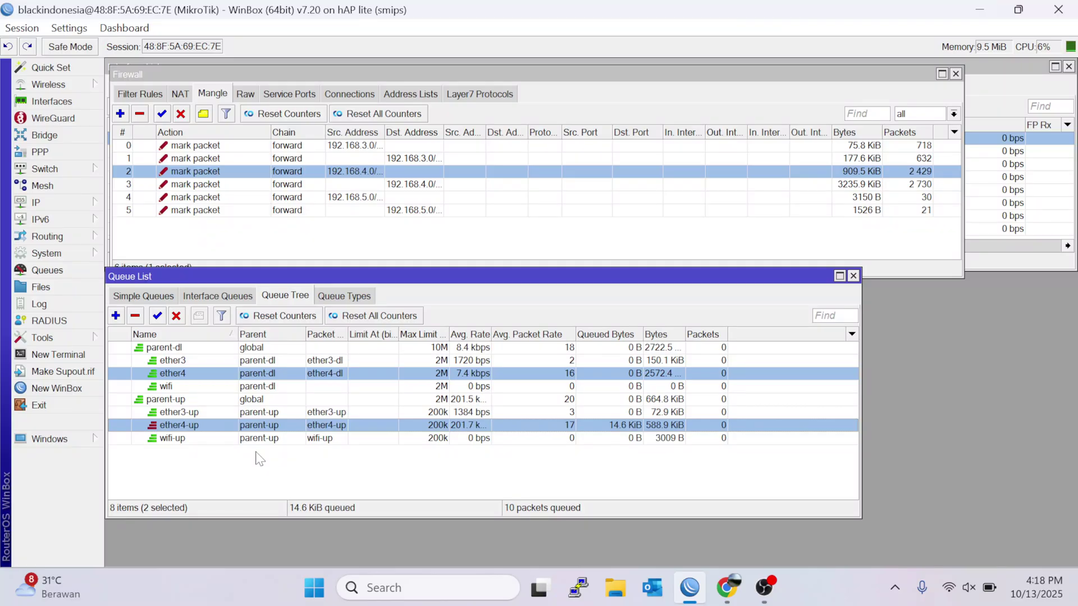
pyautogui.click(426, 439)
pyautogui.click(375, 426)
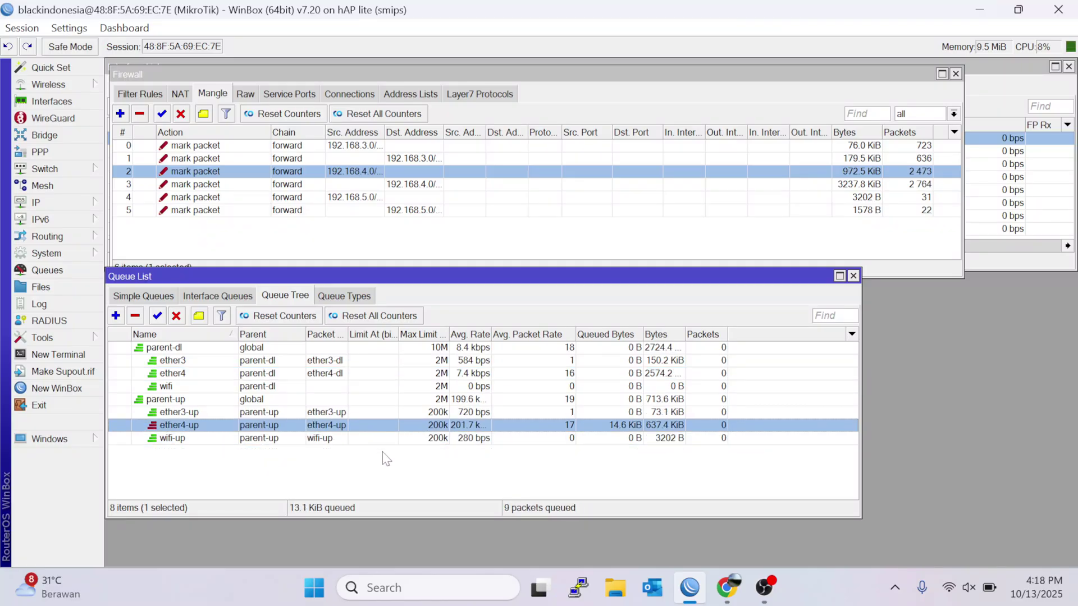
pyautogui.click(173, 400)
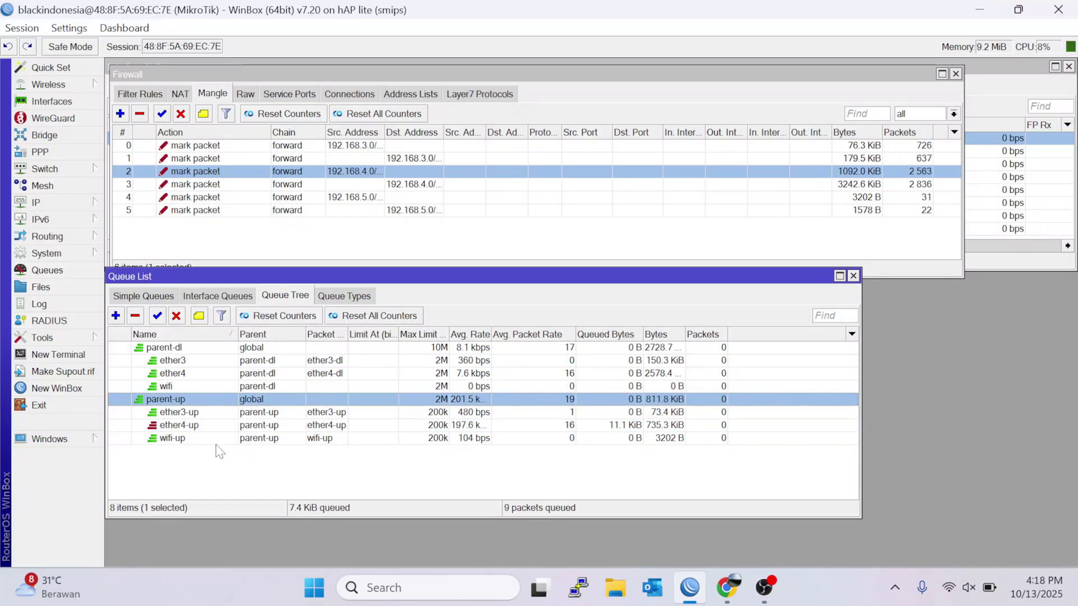
pyautogui.click(224, 471)
pyautogui.click(194, 404)
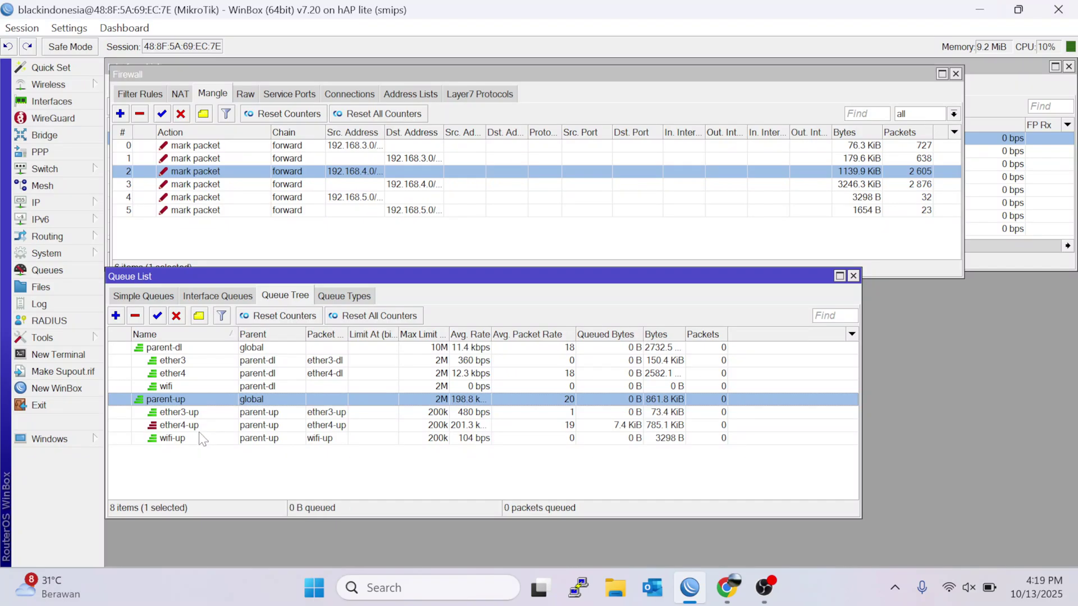
pyautogui.click(214, 429)
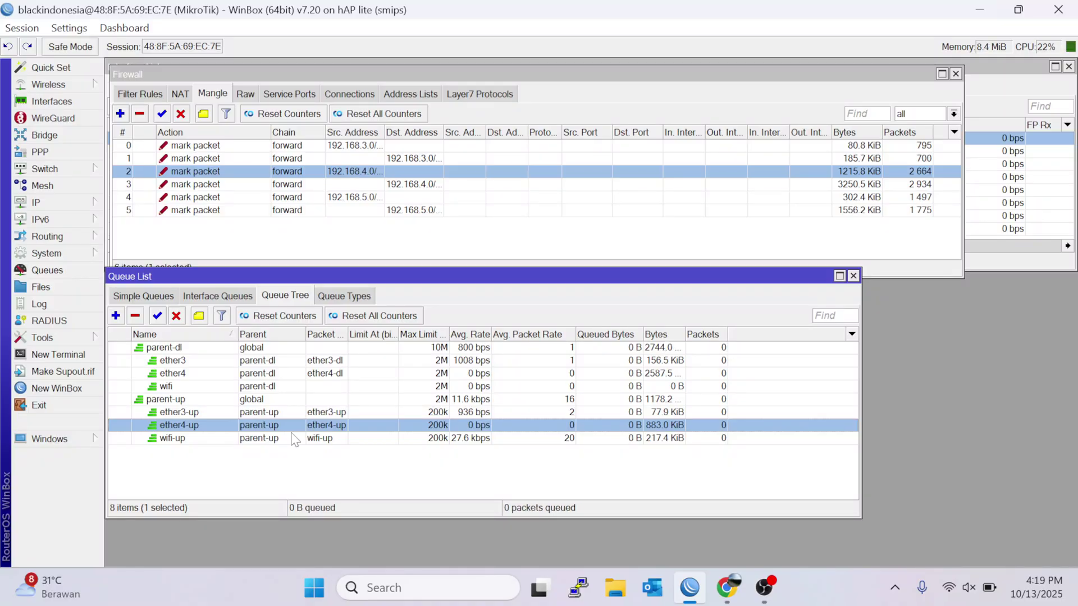
pyautogui.click(330, 441)
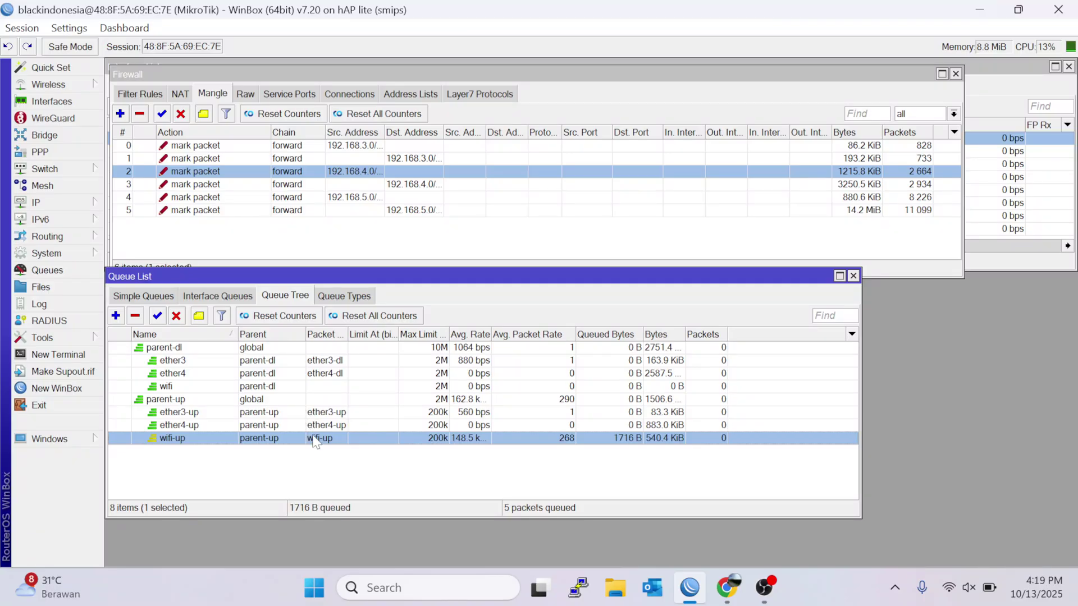
# Step: Check the wifi download queue's settings and the action of the mangle rule with source address 192.168.5.0/24
pyautogui.click(266, 389)
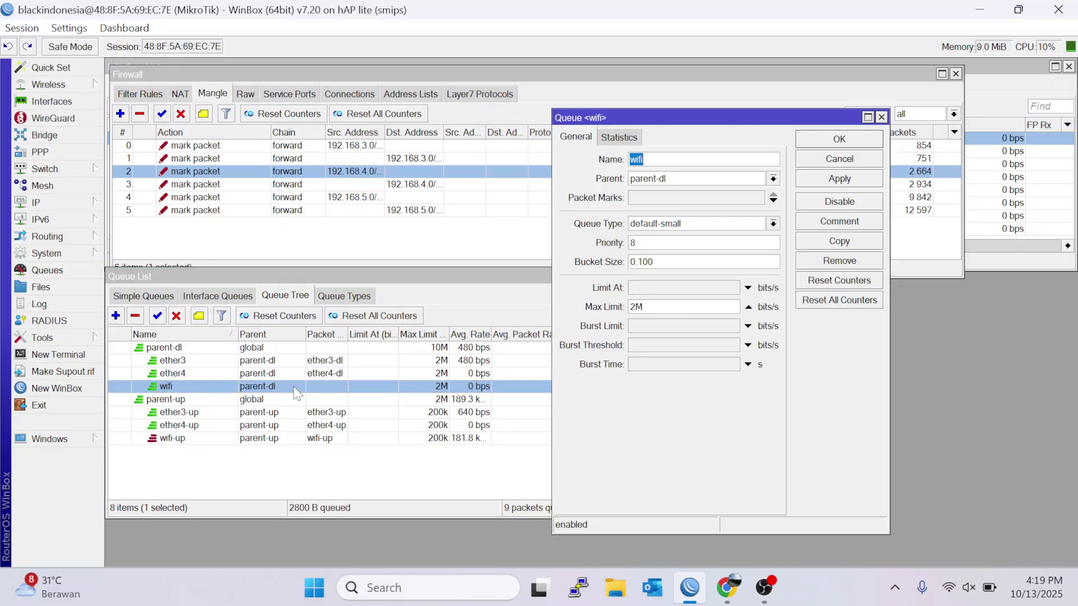
pyautogui.doubleClick(294, 387)
pyautogui.click(860, 138)
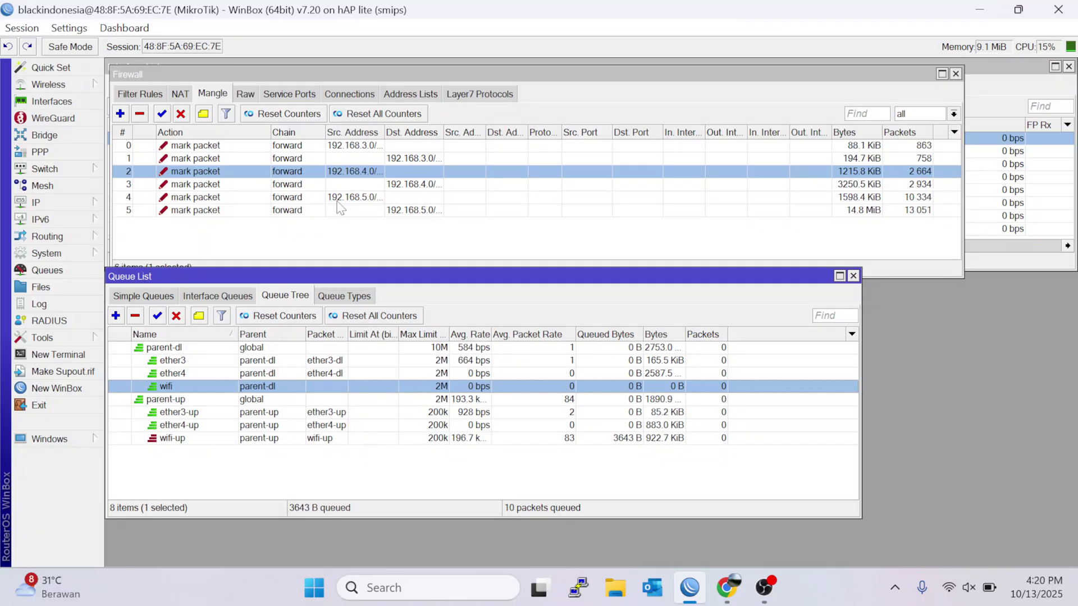
pyautogui.click(340, 197)
pyautogui.doubleClick(338, 200)
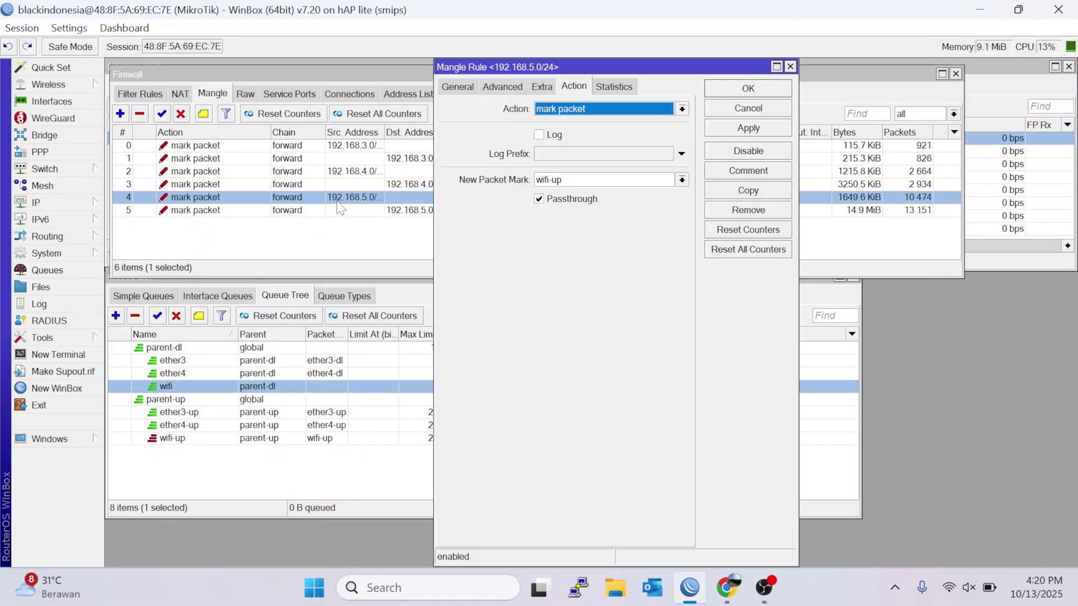
pyautogui.click(770, 110)
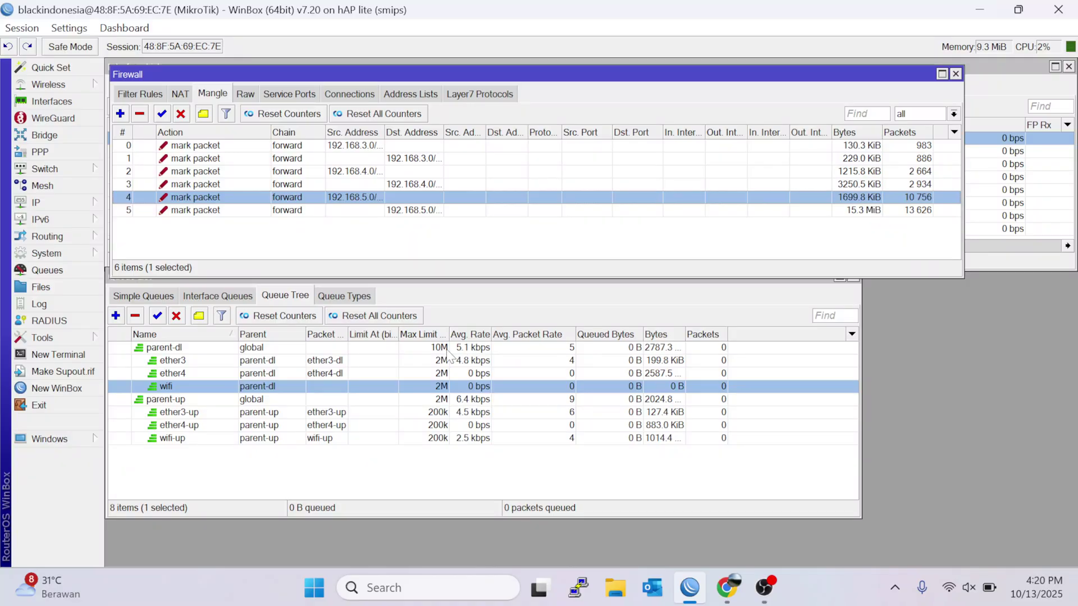
# Step: Set the packet mark of the wifi queue under parent-dl to wifi-dl and save the queue
pyautogui.click(448, 387)
pyautogui.click(441, 350)
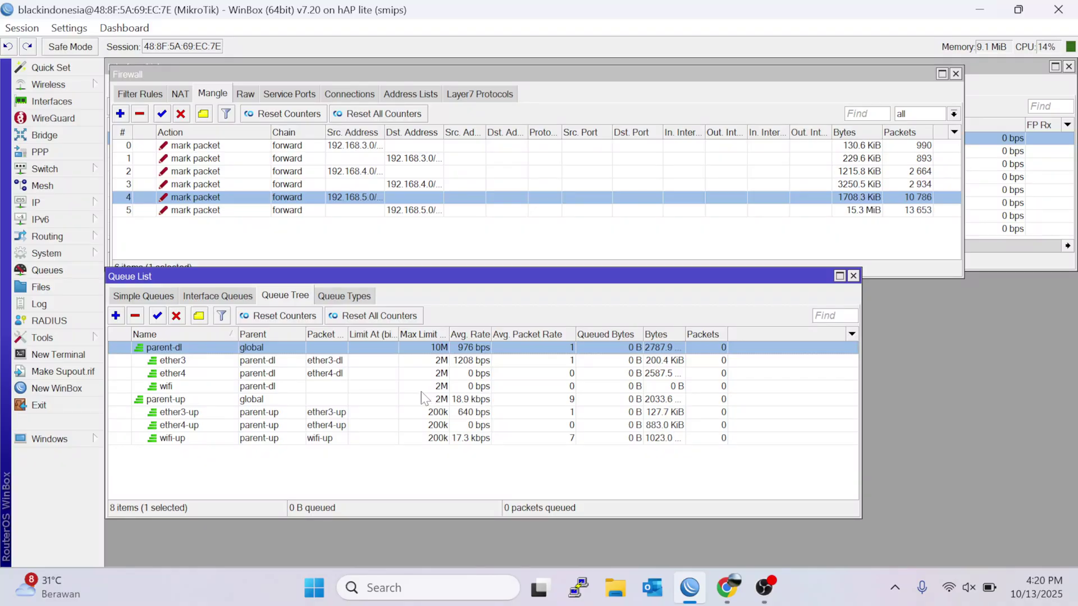
pyautogui.click(417, 387)
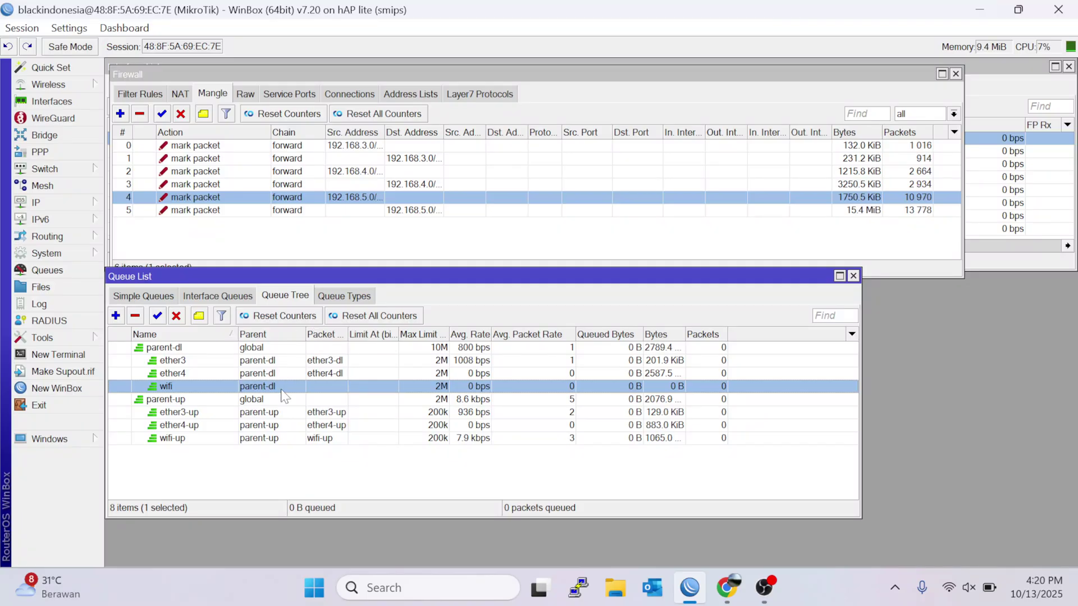
pyautogui.doubleClick(354, 385)
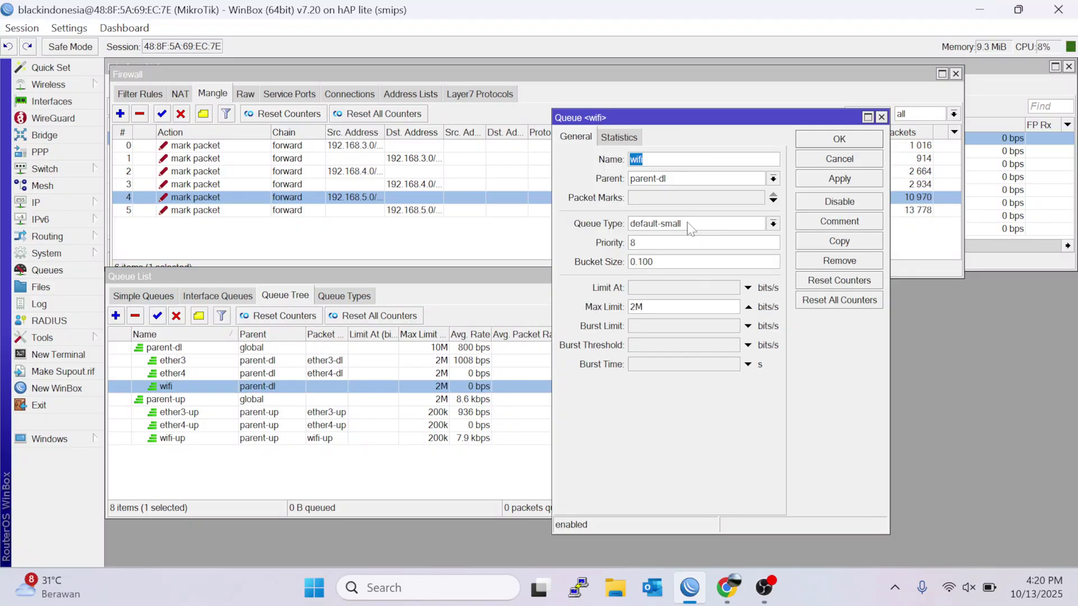
pyautogui.click(674, 200)
pyautogui.click(758, 198)
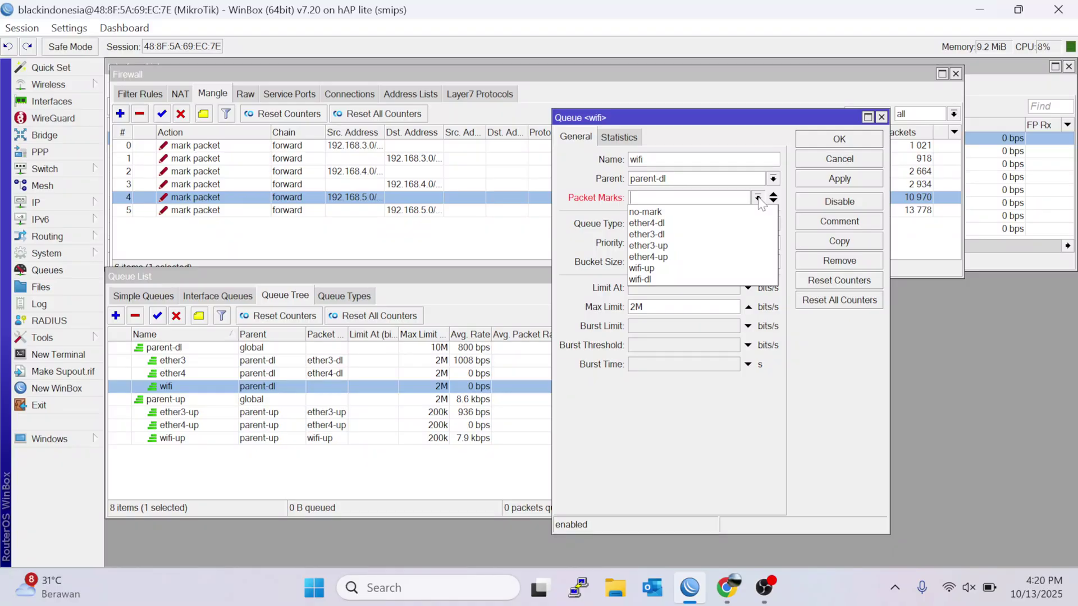
pyautogui.click(712, 279)
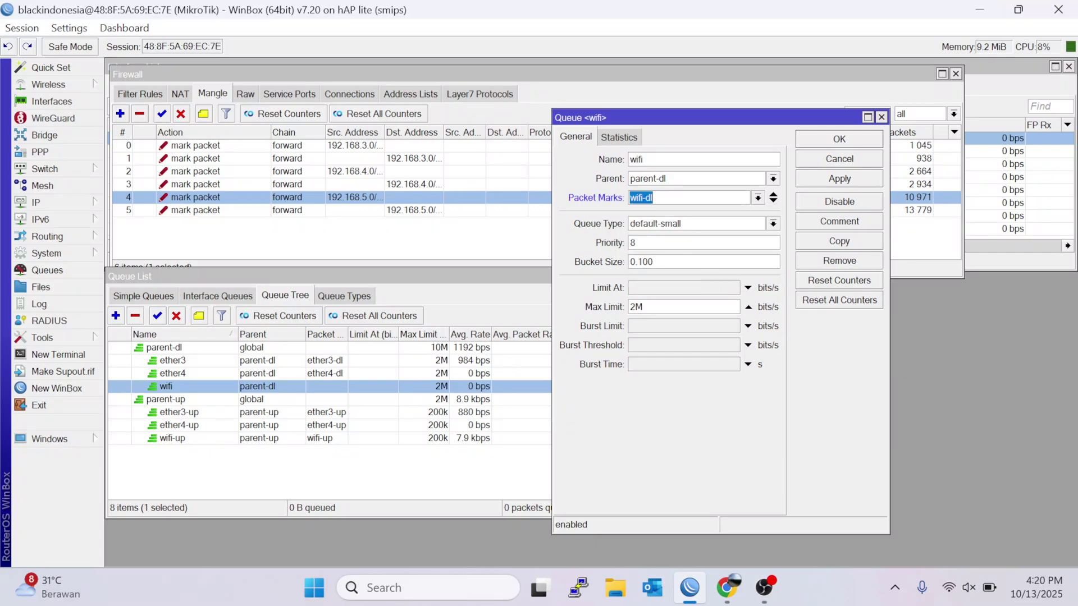
pyautogui.click(840, 179)
pyautogui.click(839, 140)
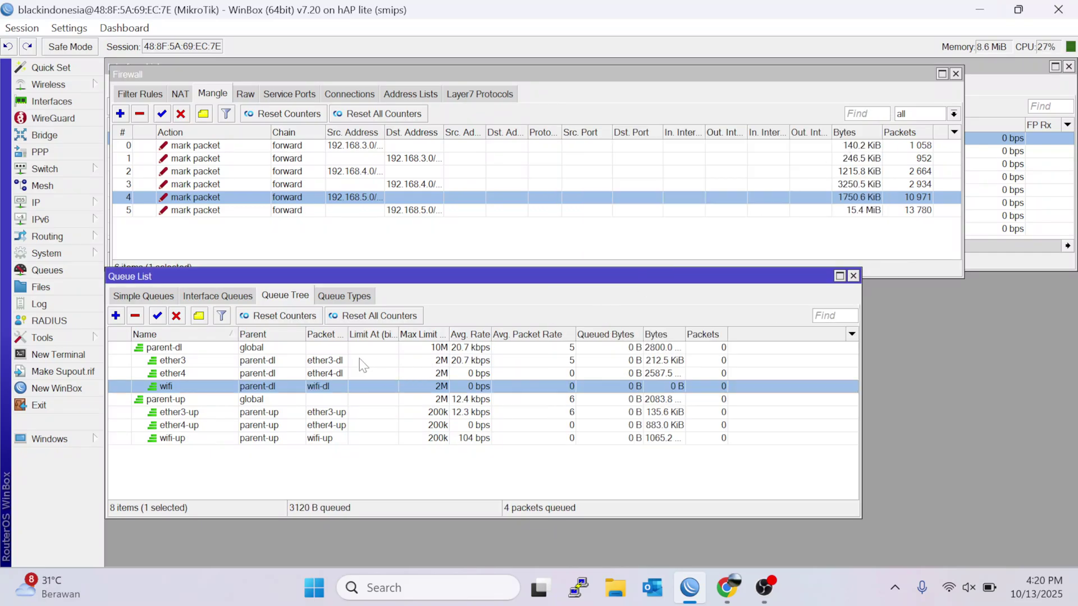
# Step: Monitor the traffic rates of the wifi and wifi-up queues against their max limits and parent queues
pyautogui.click(329, 440)
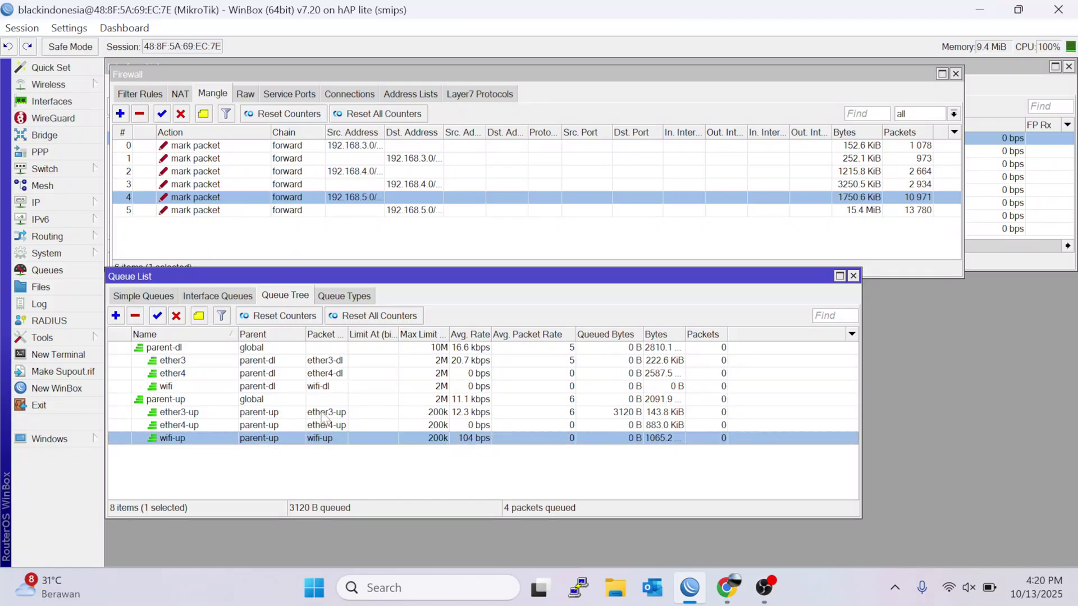
pyautogui.click(324, 400)
pyautogui.click(321, 388)
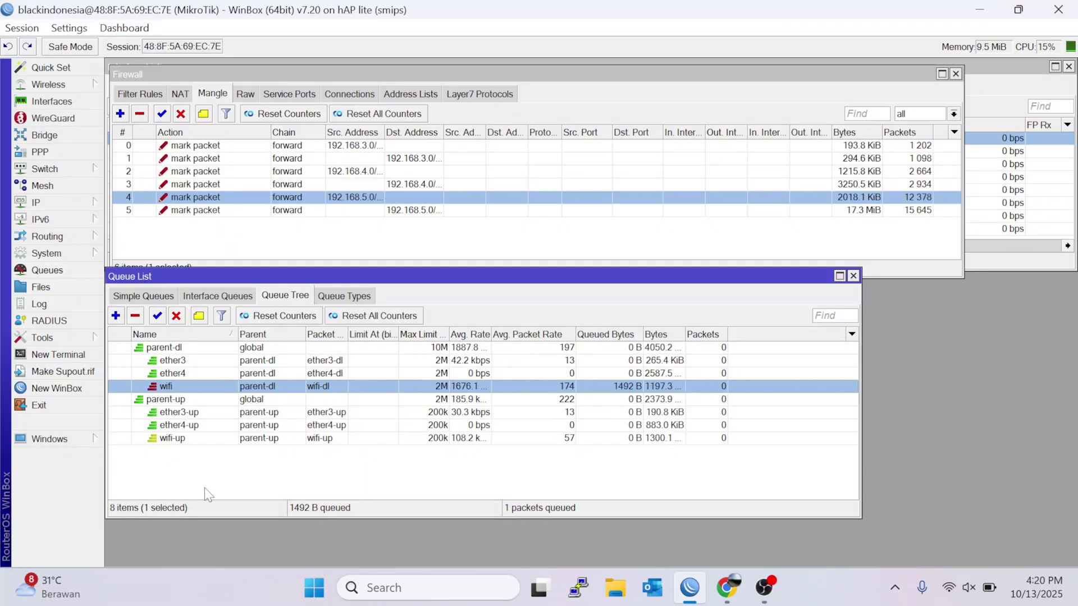
pyautogui.click(451, 438)
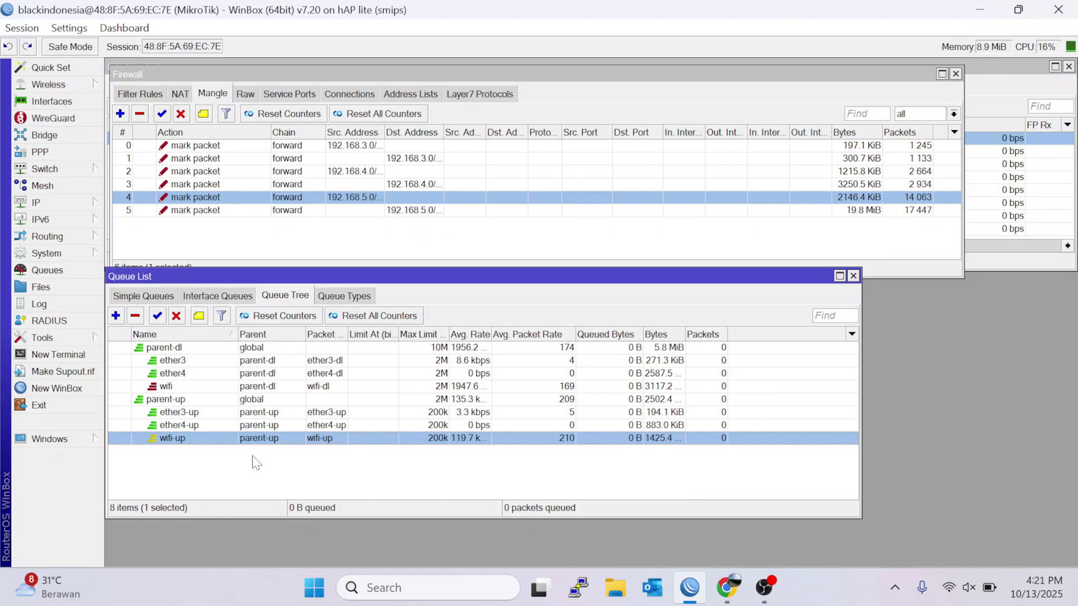
pyautogui.click(283, 387)
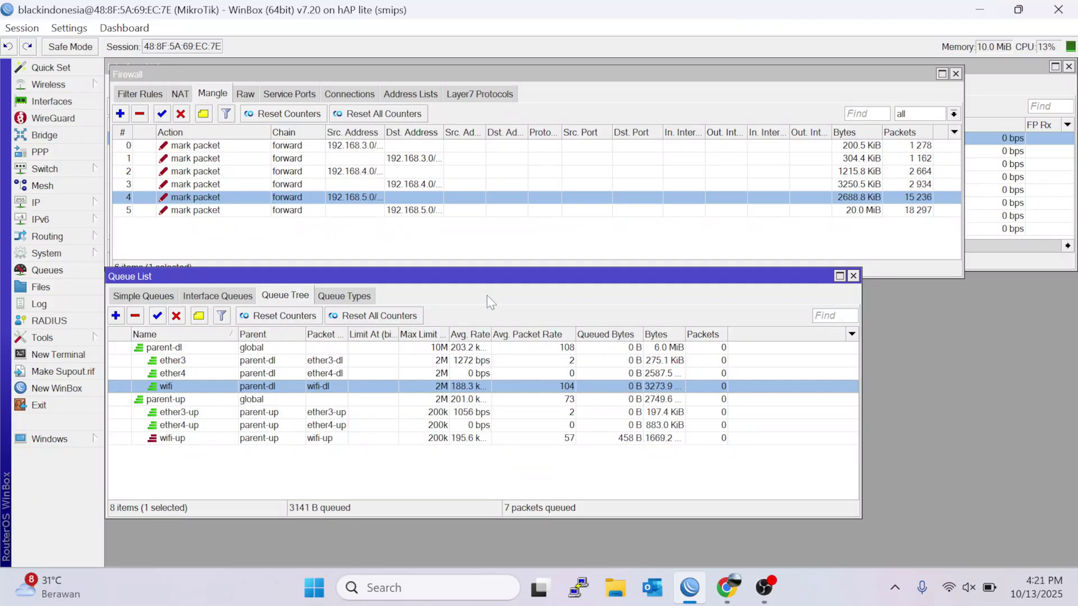
pyautogui.click(308, 348)
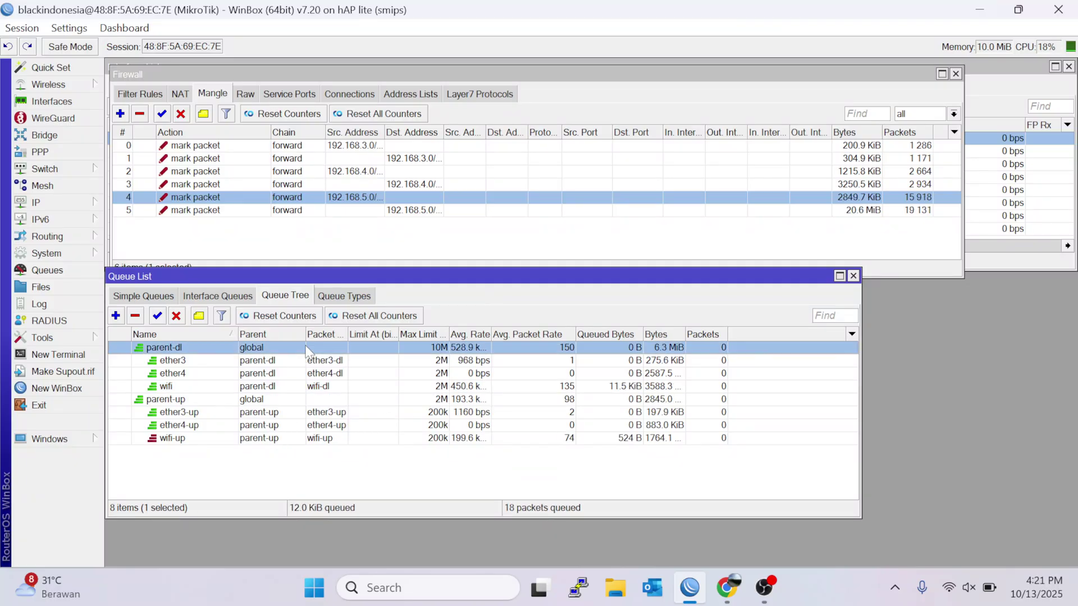
pyautogui.click(452, 388)
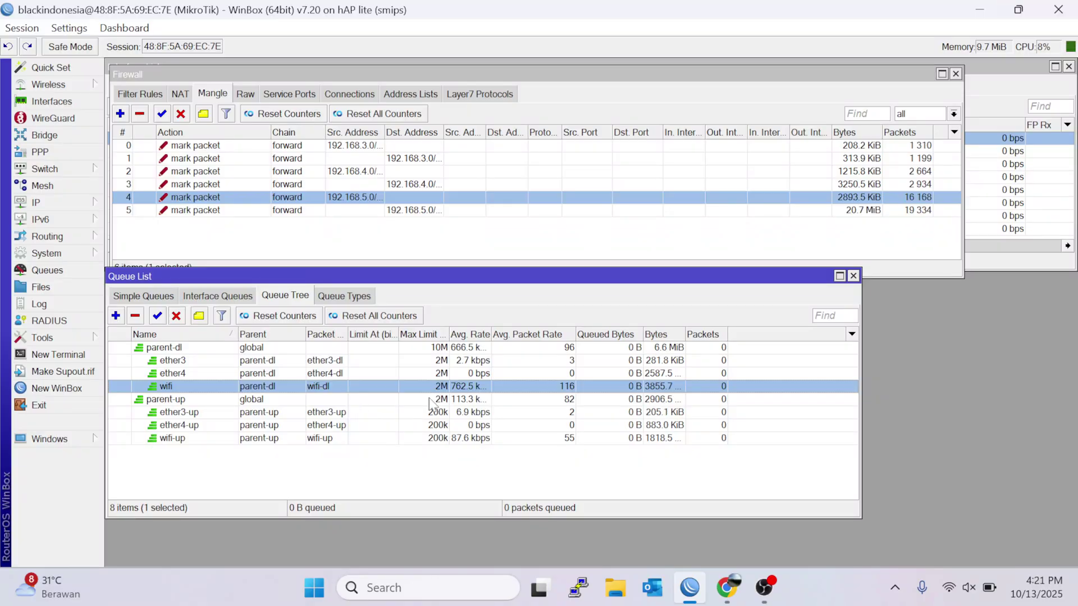
pyautogui.click(434, 400)
pyautogui.click(414, 388)
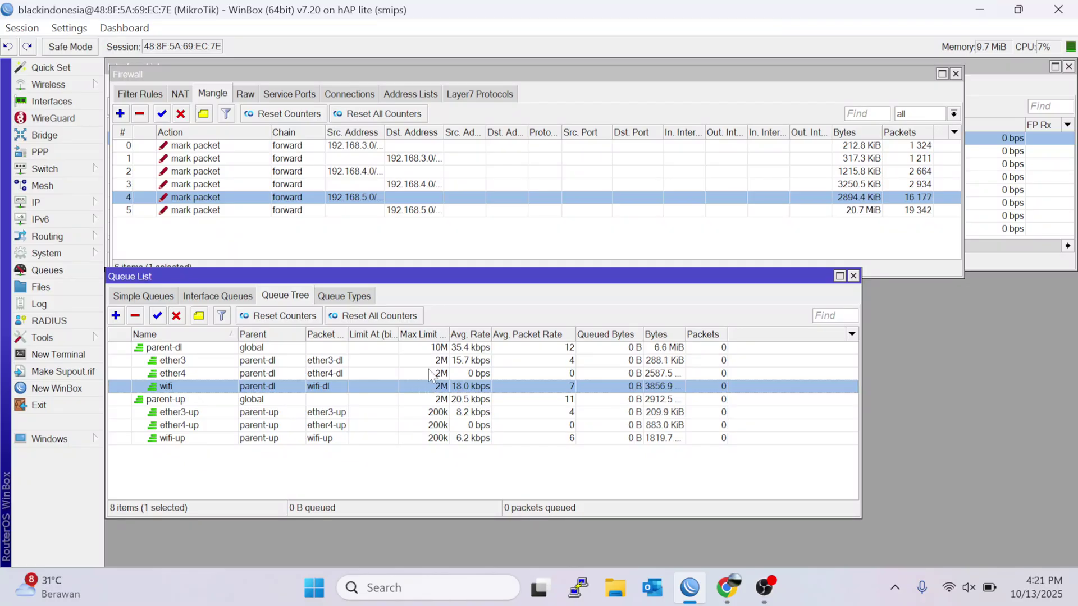
pyautogui.click(429, 350)
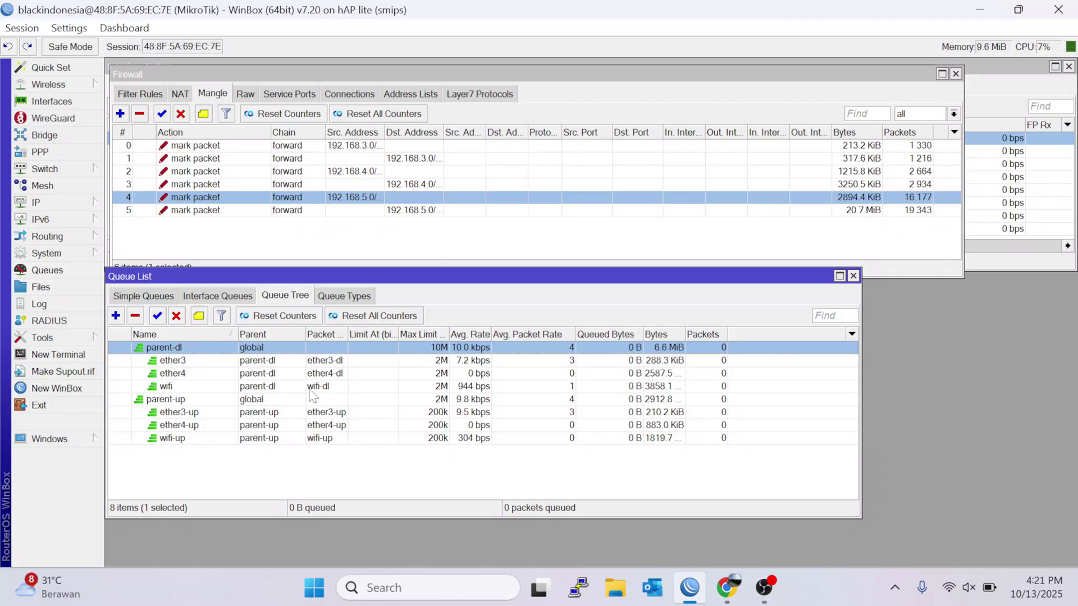
# Step: Remove the max limit from the wifi queue under parent-dl and save the queue
pyautogui.click(403, 387)
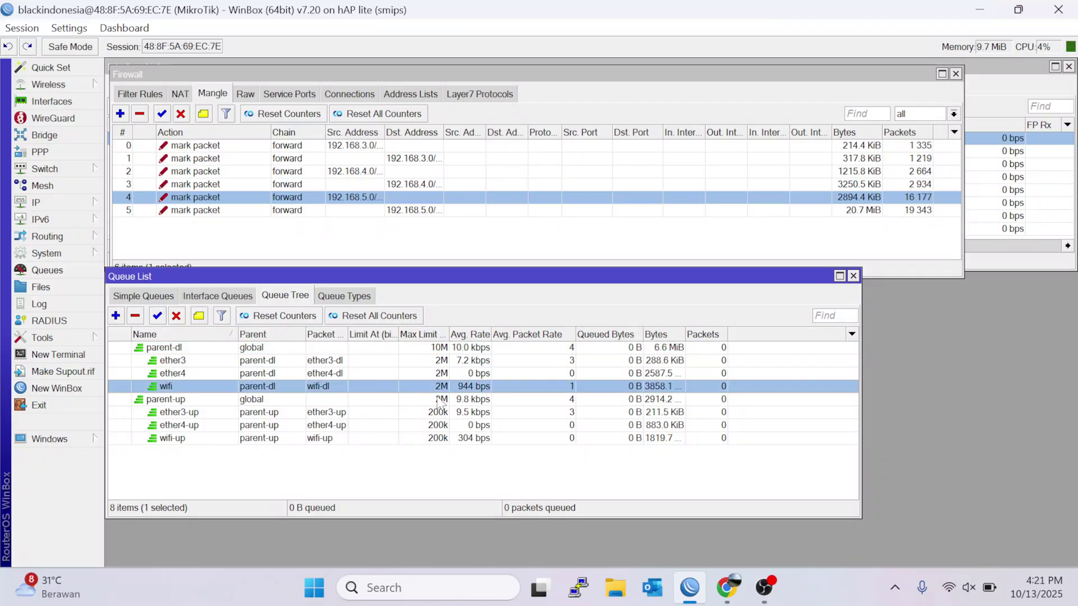
pyautogui.doubleClick(440, 391)
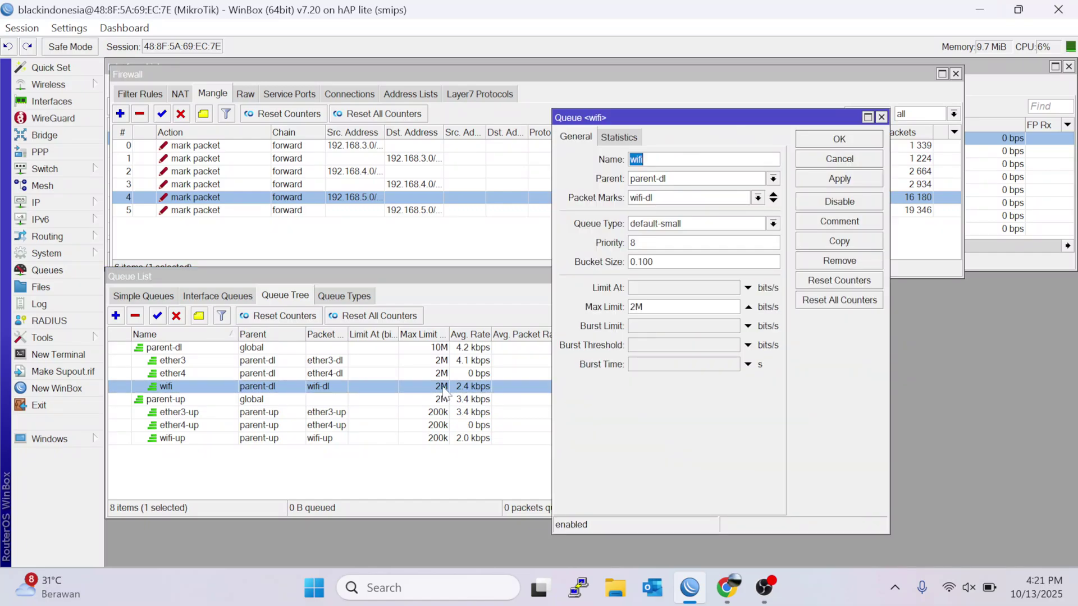
pyautogui.click(748, 308)
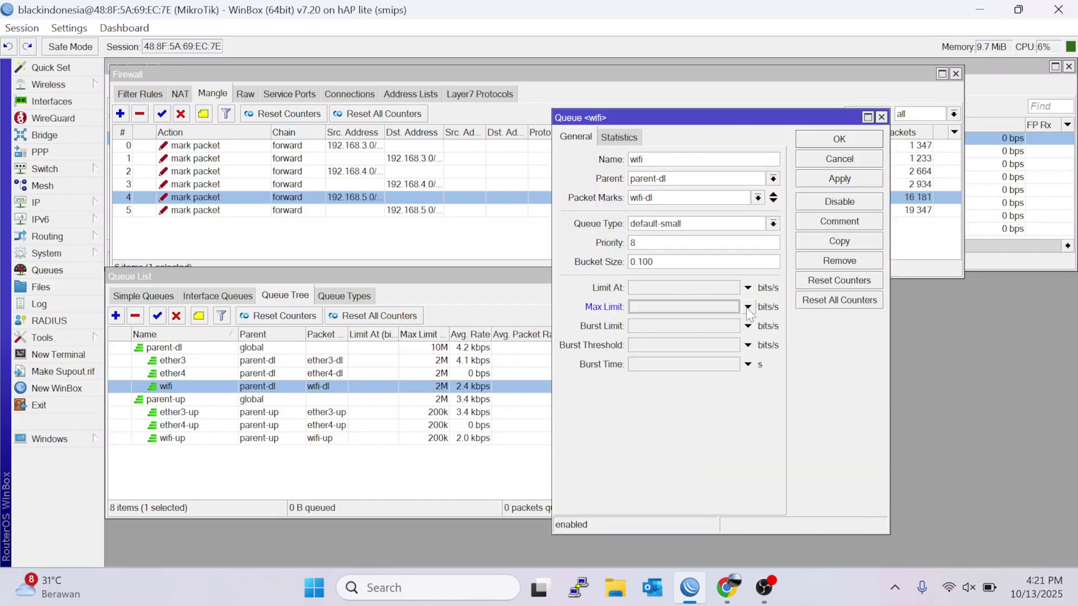
pyautogui.click(839, 178)
pyautogui.click(839, 139)
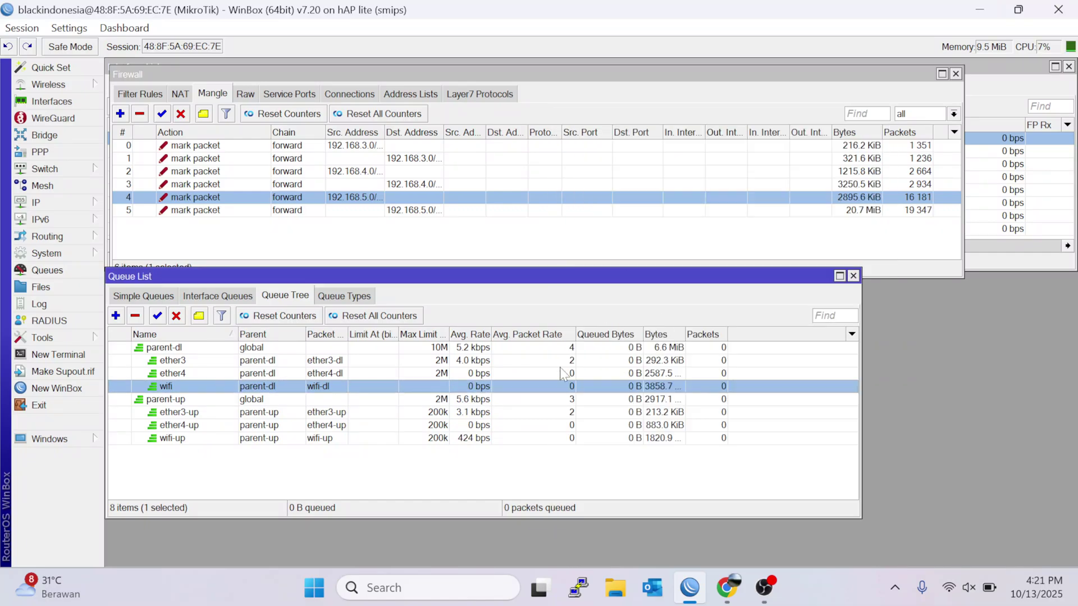
# Step: Clear the wifi-up queue's max limit, save it, and check the parent-up and parent-dl traffic rates
pyautogui.click(288, 441)
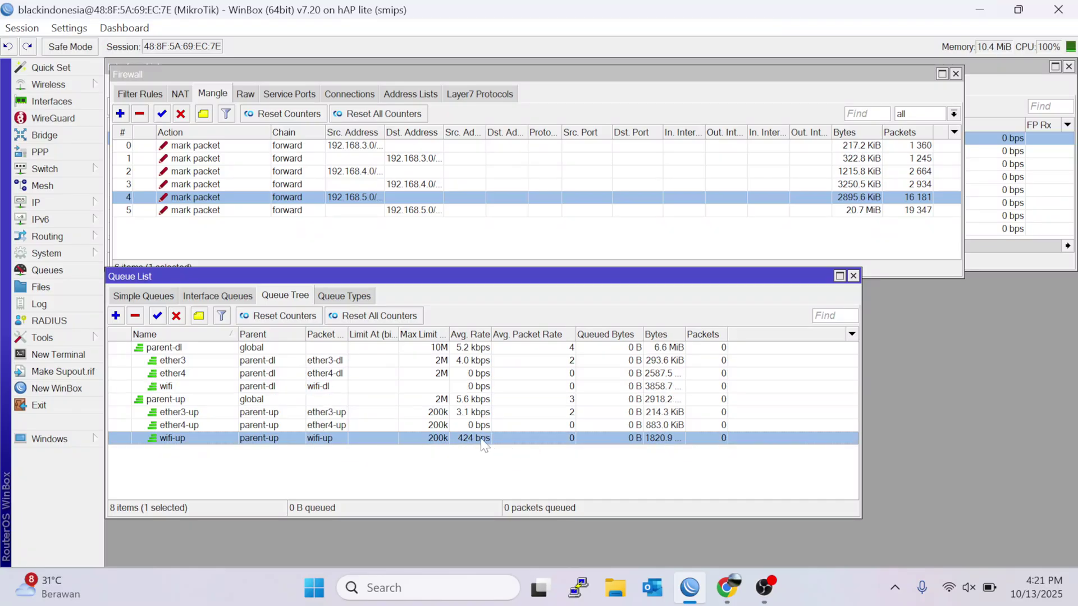
pyautogui.doubleClick(423, 438)
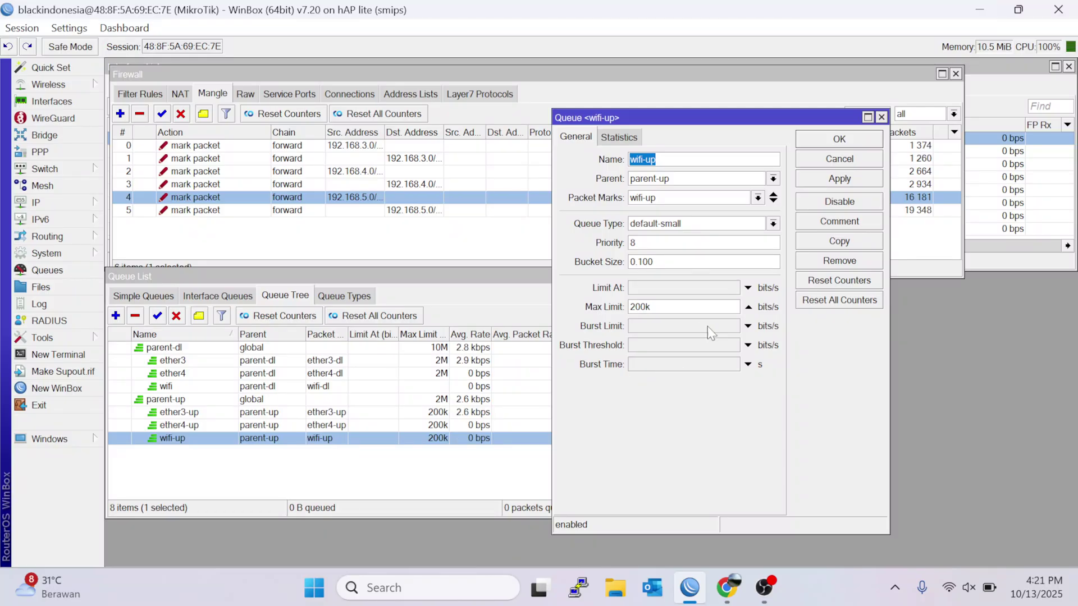
pyautogui.doubleClick(685, 307)
pyautogui.press('BackSpace')
pyautogui.click(838, 180)
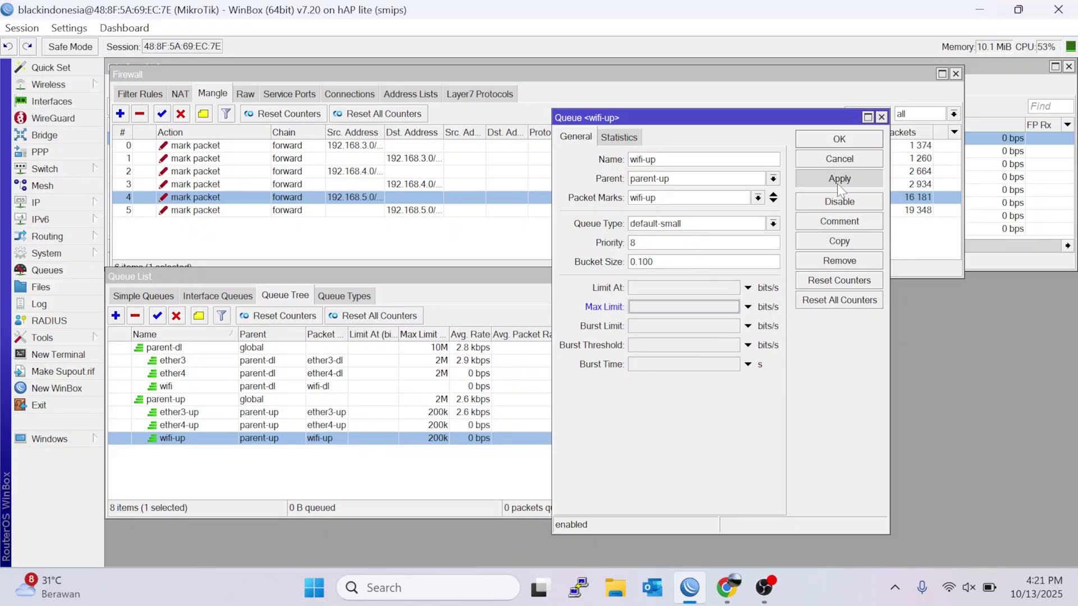
pyautogui.click(840, 139)
pyautogui.click(387, 400)
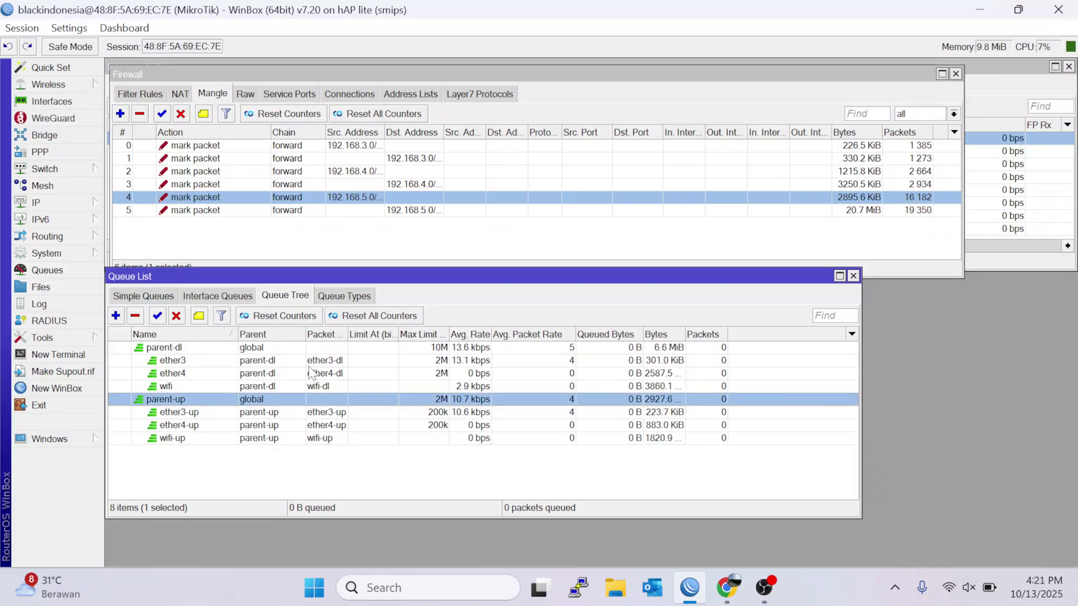
pyautogui.click(301, 349)
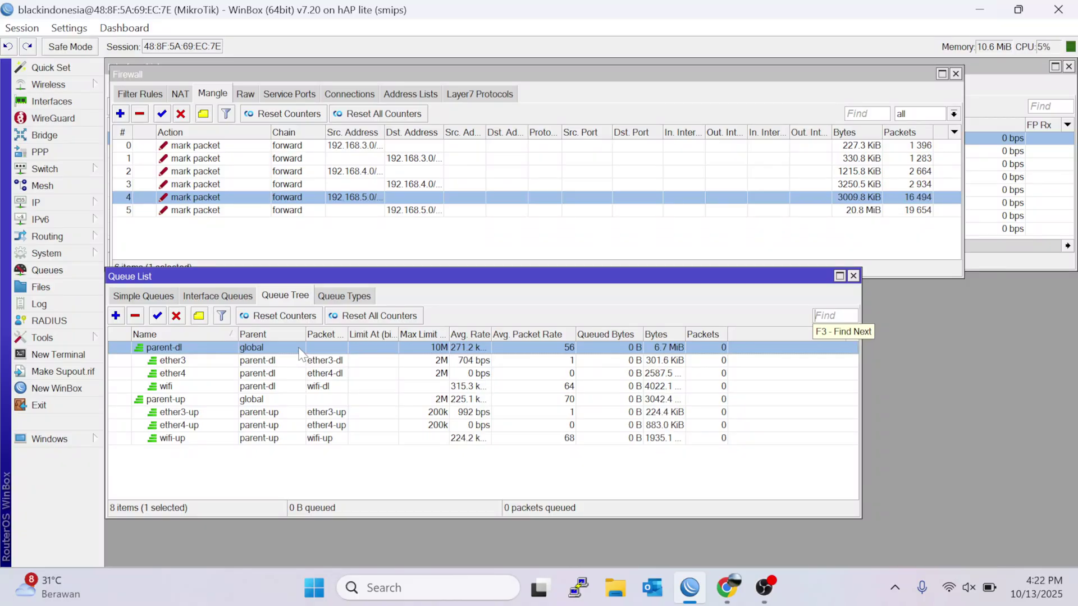
# Step: Compare the wifi queue's traffic rate with the parent-dl max limit, and check the upload rates under parent-up
pyautogui.click(282, 388)
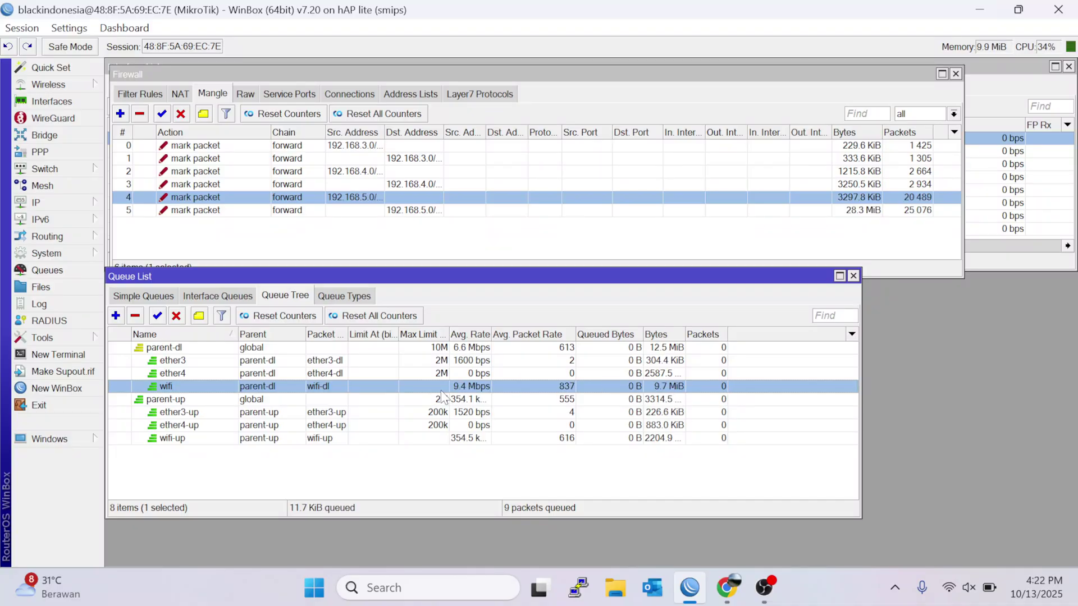
pyautogui.click(430, 348)
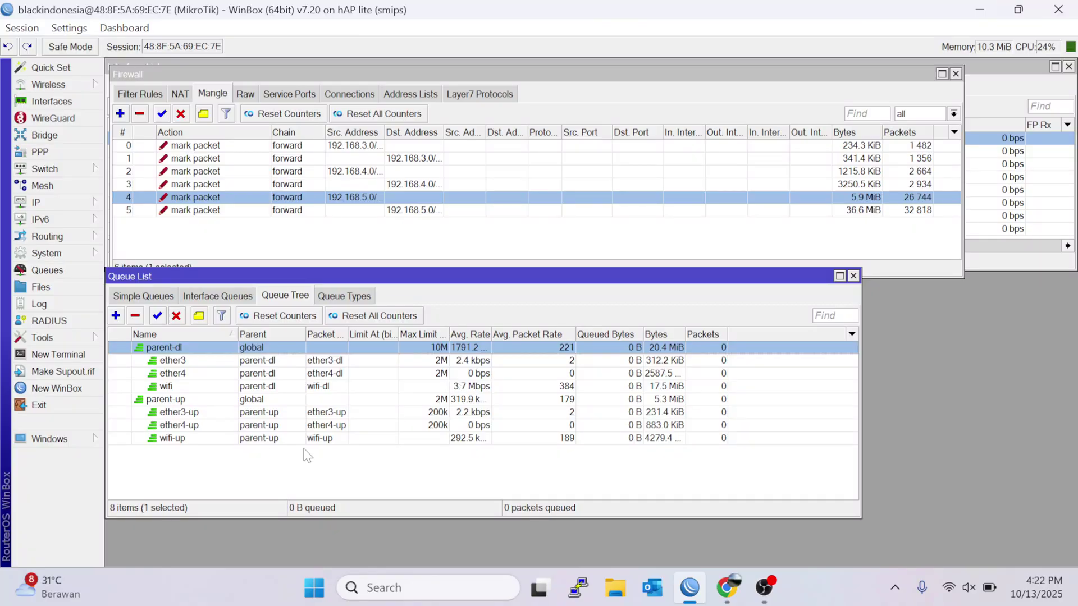
pyautogui.doubleClick(402, 428)
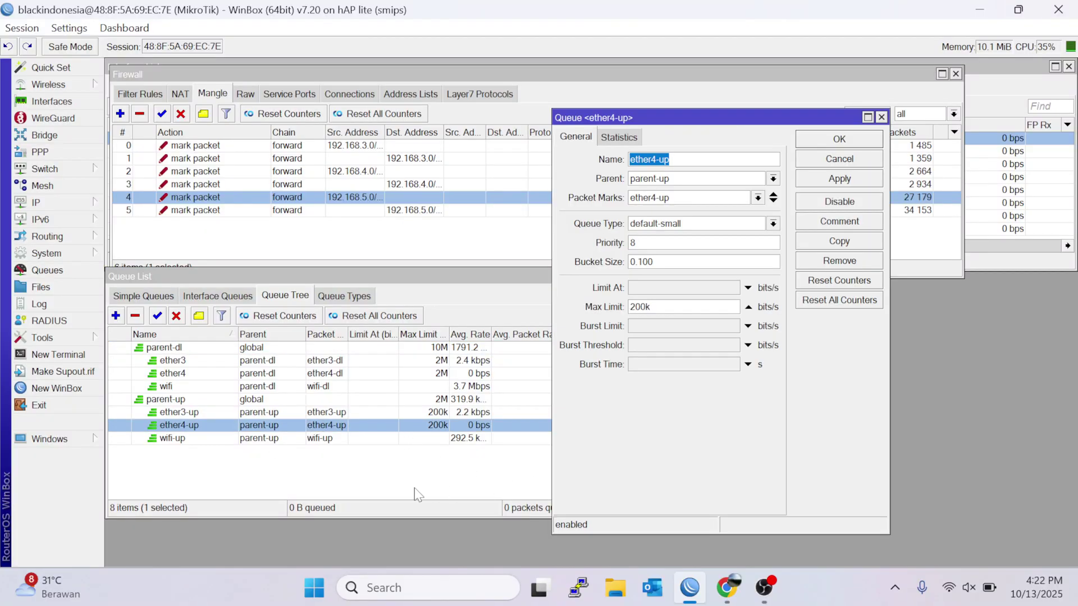
pyautogui.click(840, 159)
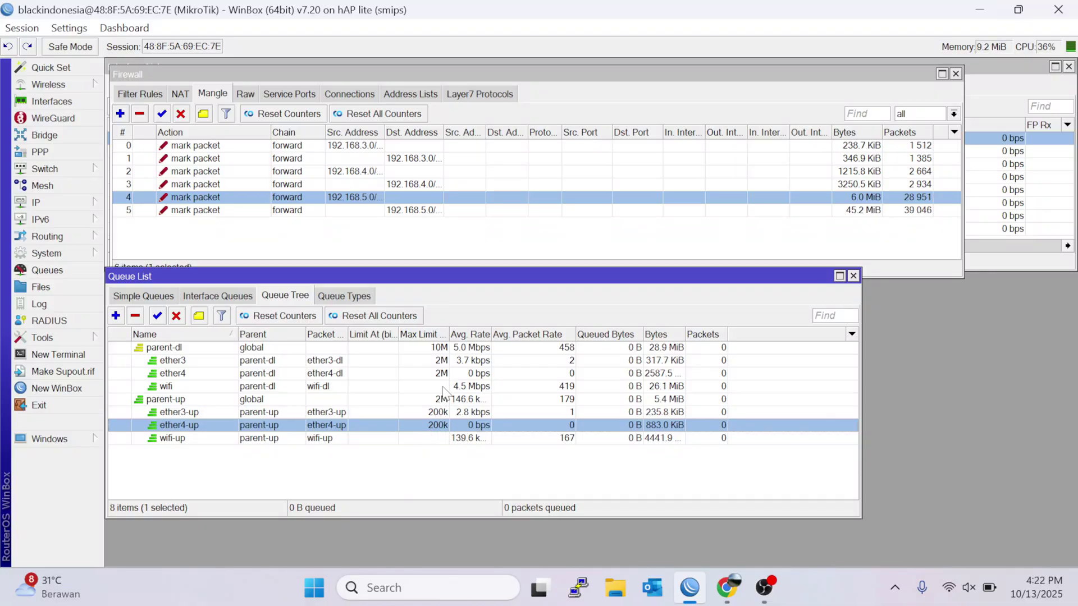
pyautogui.click(421, 387)
pyautogui.click(428, 349)
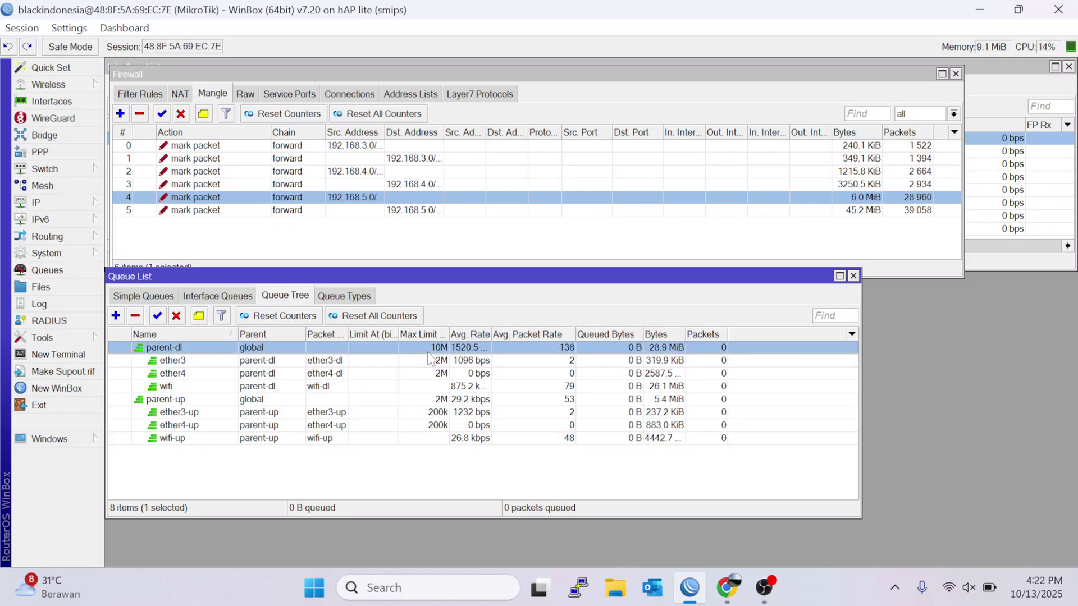
pyautogui.click(203, 400)
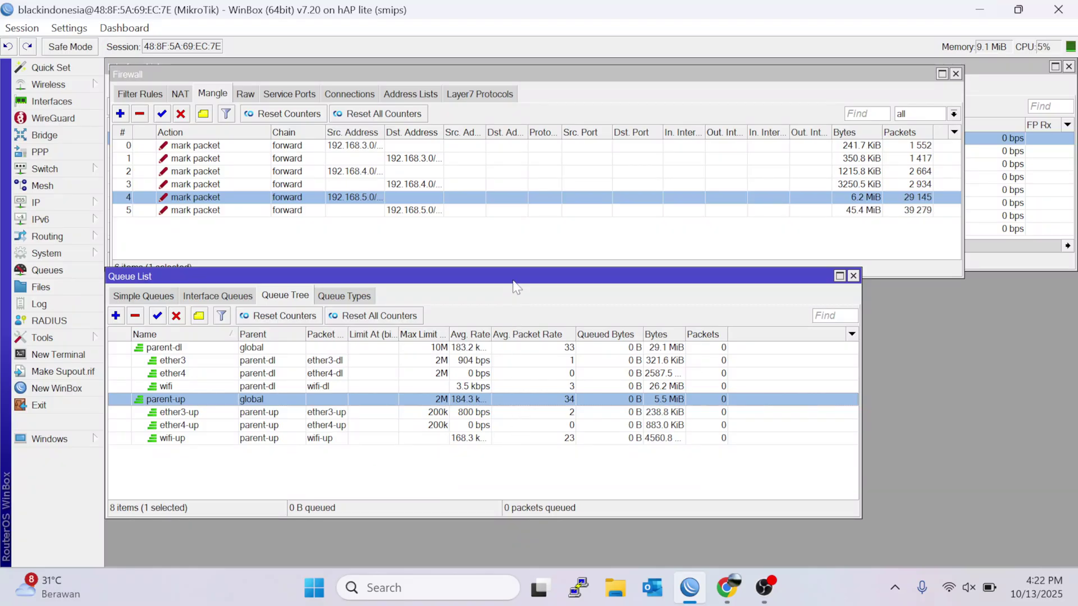
pyautogui.moveTo(513, 280)
pyautogui.mouseDown()
pyautogui.moveTo(528, 300)
pyautogui.moveTo(514, 290)
pyautogui.mouseUp()
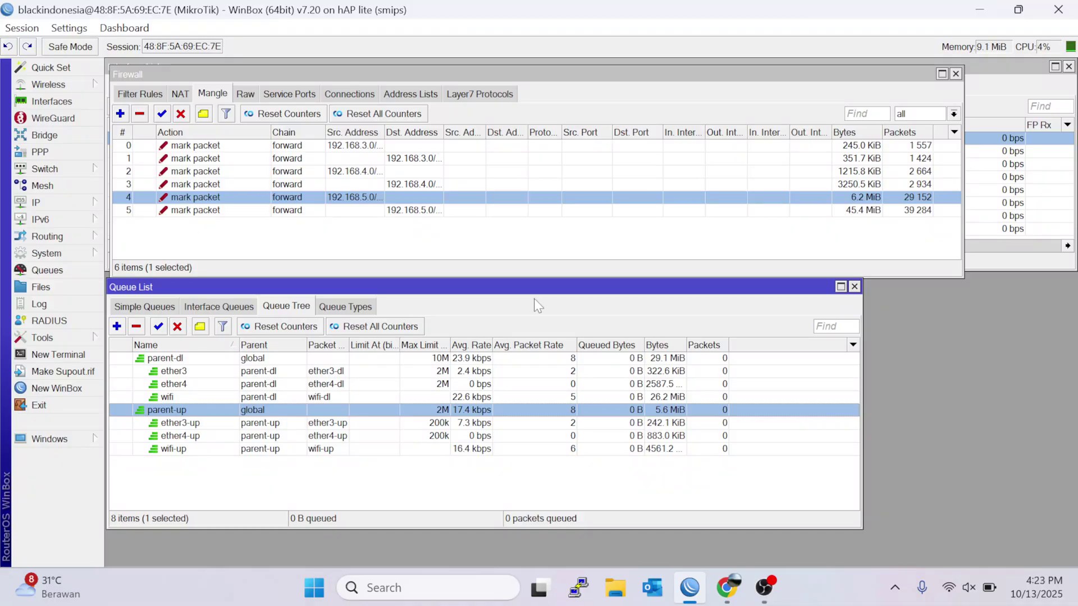